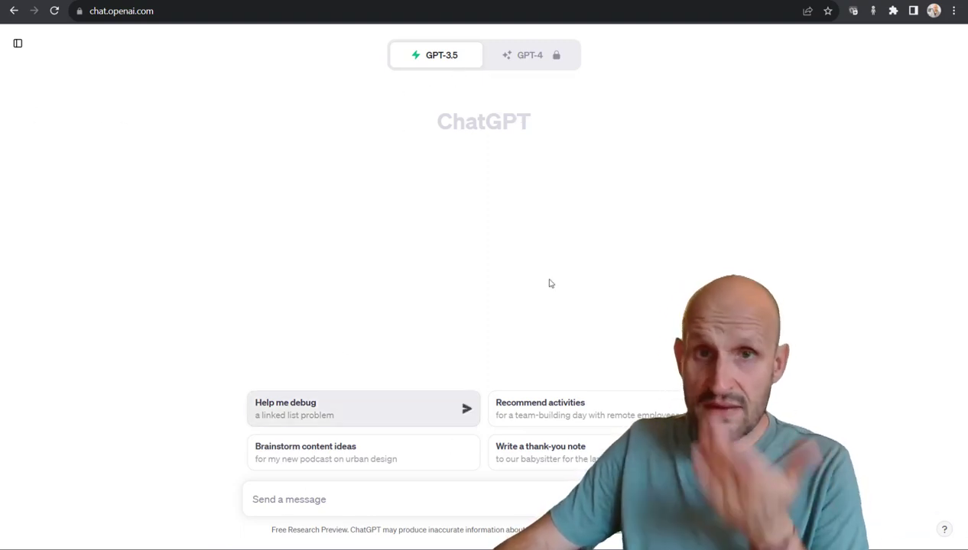
- Ask ChatGPT in French to write a YouTube video about artificial intelligence, explaining how AI will impact graphic design and architecture
mouse_move(526, 58)
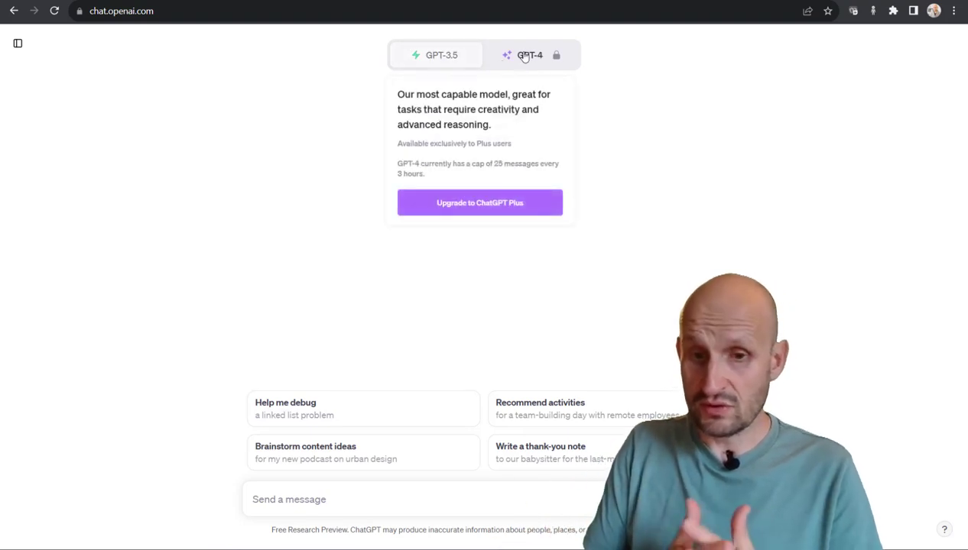
click(300, 501)
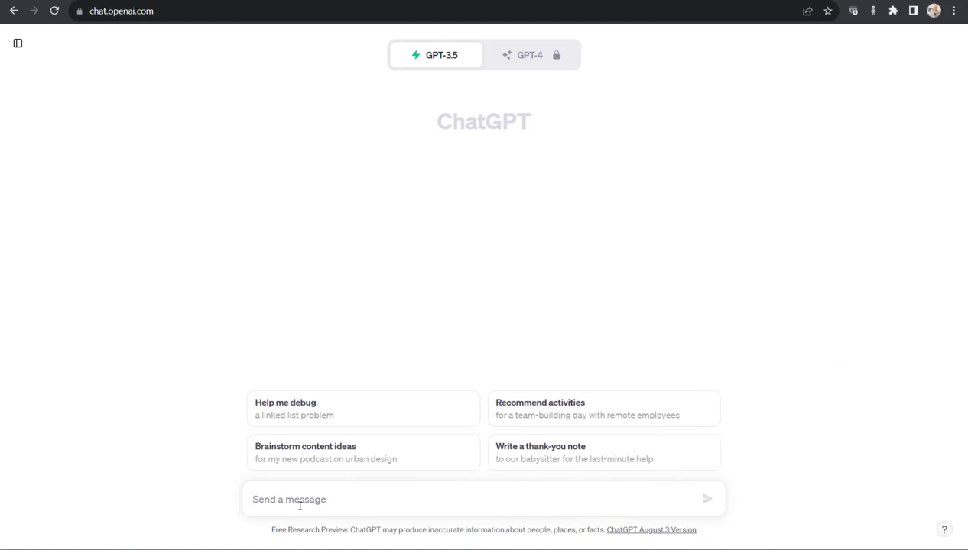
text(PEUX tu m'écrire une vidéo youtube traitant d)
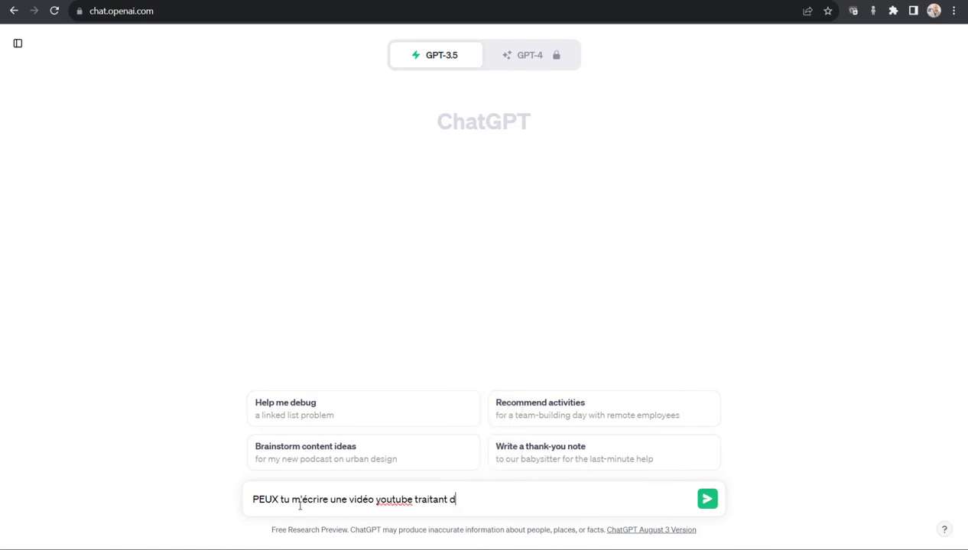
text(e l'intelligance artificielle)
text( ? J'aimerais des argumentati)
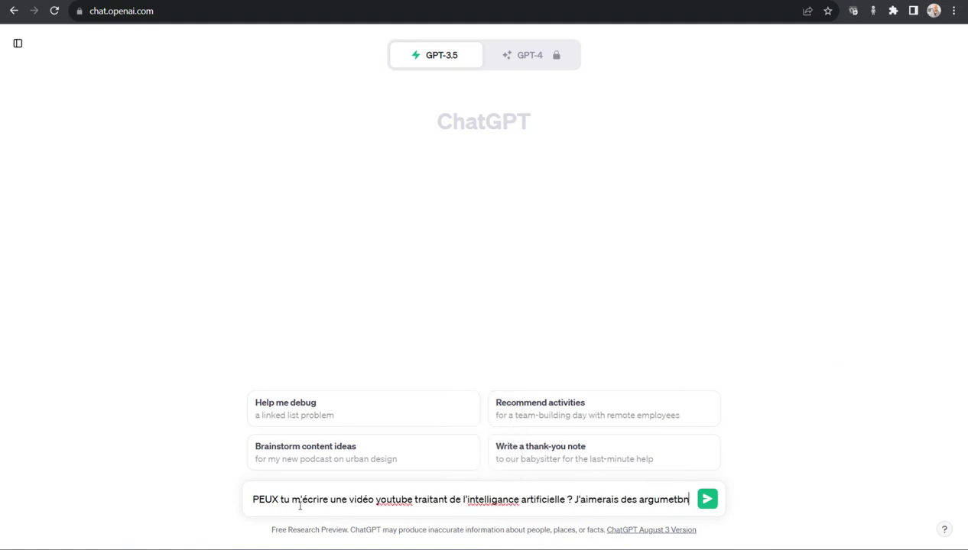
key(BackSpace)
key(BackSpace)
key(BackSpace)
key(BackSpace)
key(BackSpace)
key(Return)
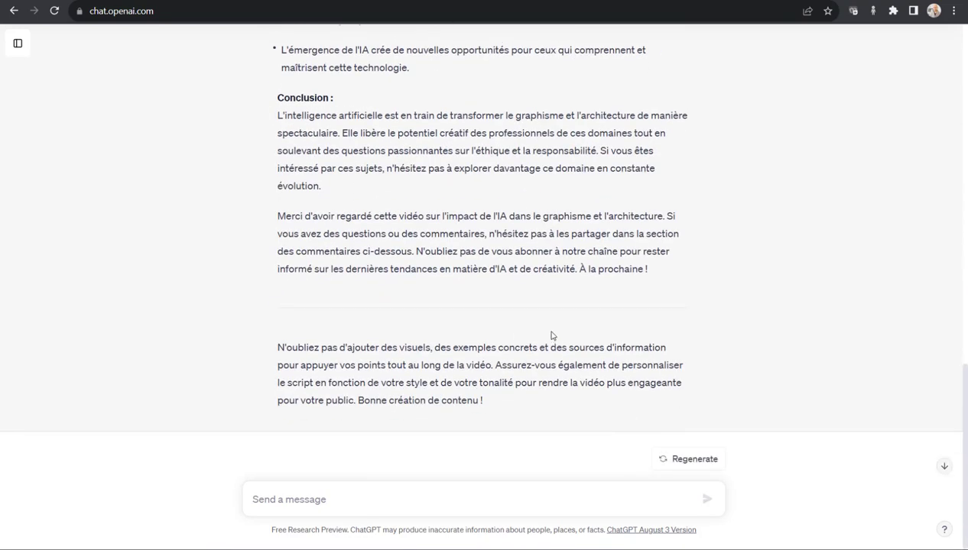
- Read through the generated video script, from its title and introduction through the three parts to the conclusion
scroll(549, 334, up, 15)
scroll(549, 334, up, 1)
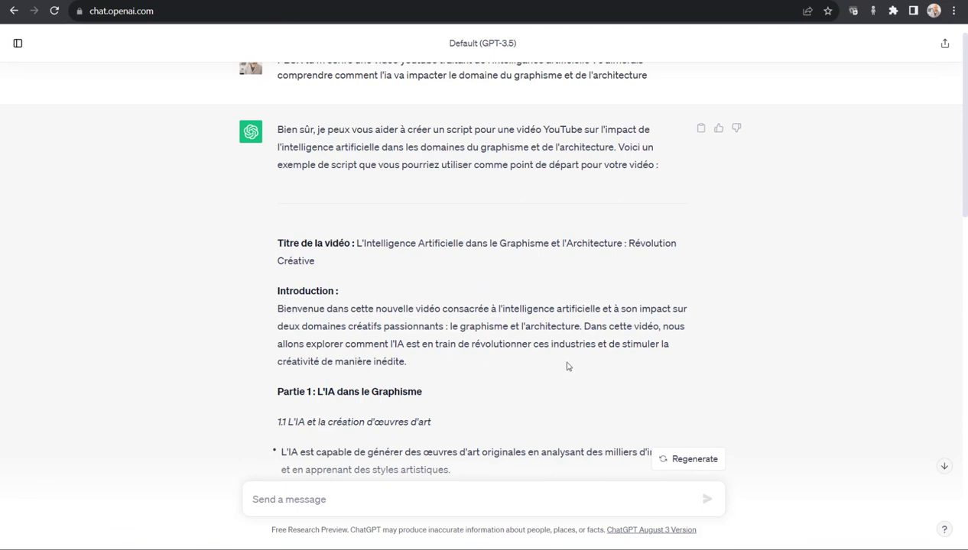
scroll(567, 367, down, 4)
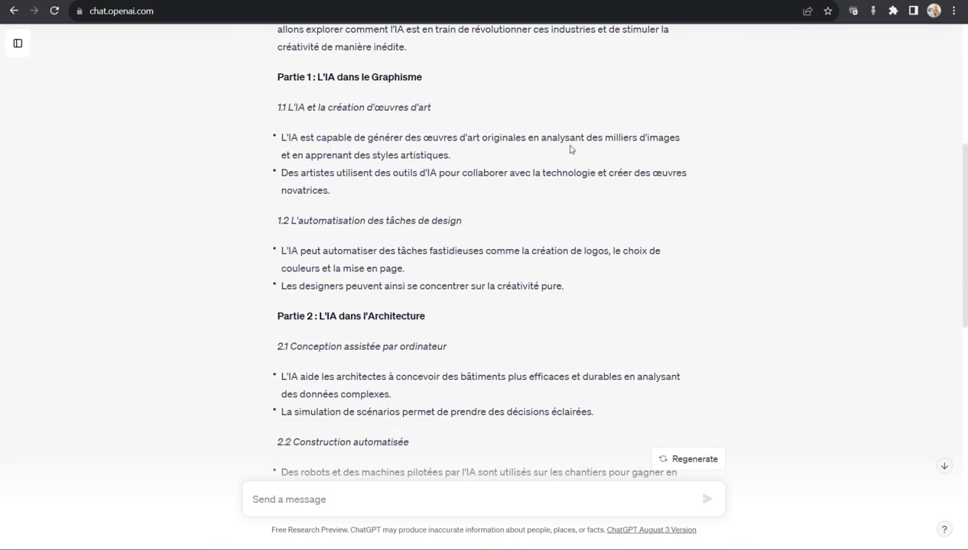
scroll(405, 211, down, 6)
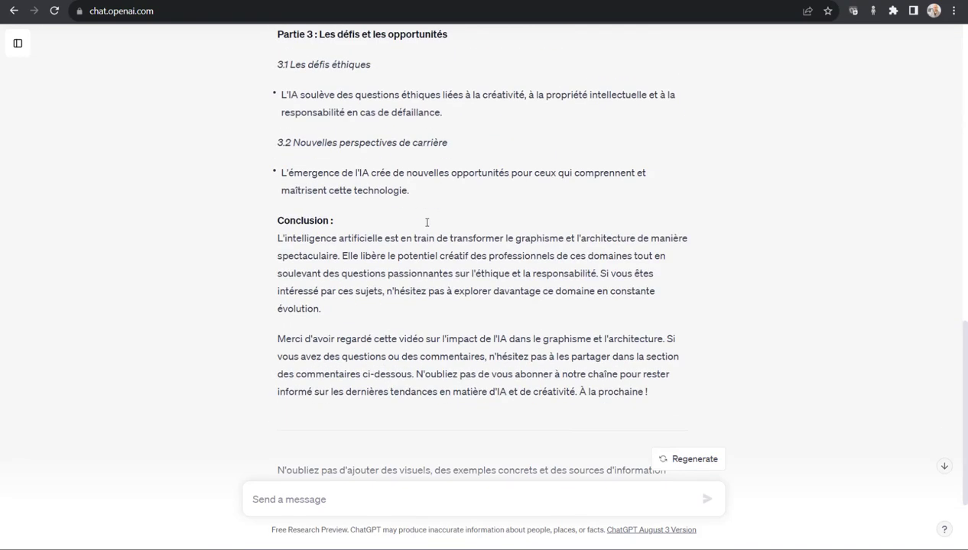
scroll(502, 275, up, 10)
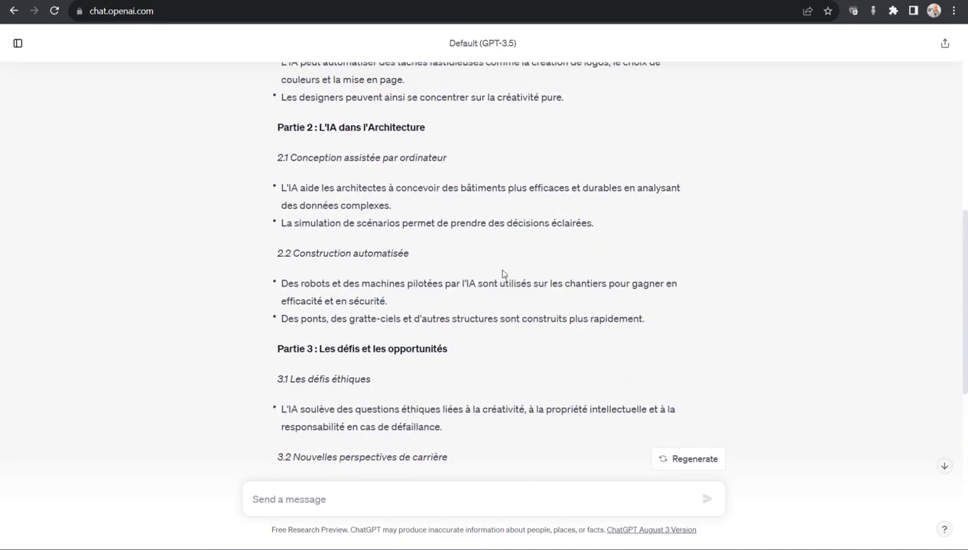
scroll(508, 294, up, 2)
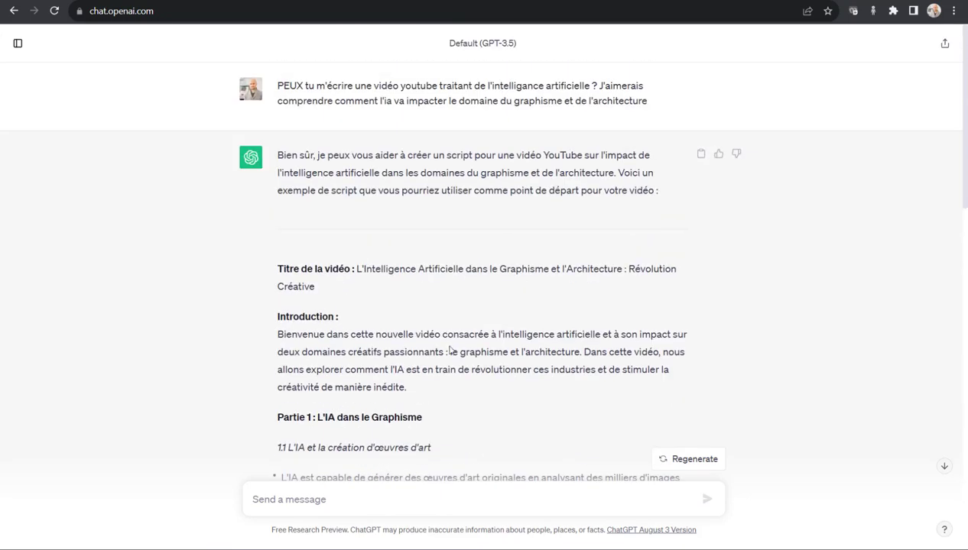
scroll(439, 356, down, 5)
scroll(443, 367, up, 5)
scroll(447, 425, down, 10)
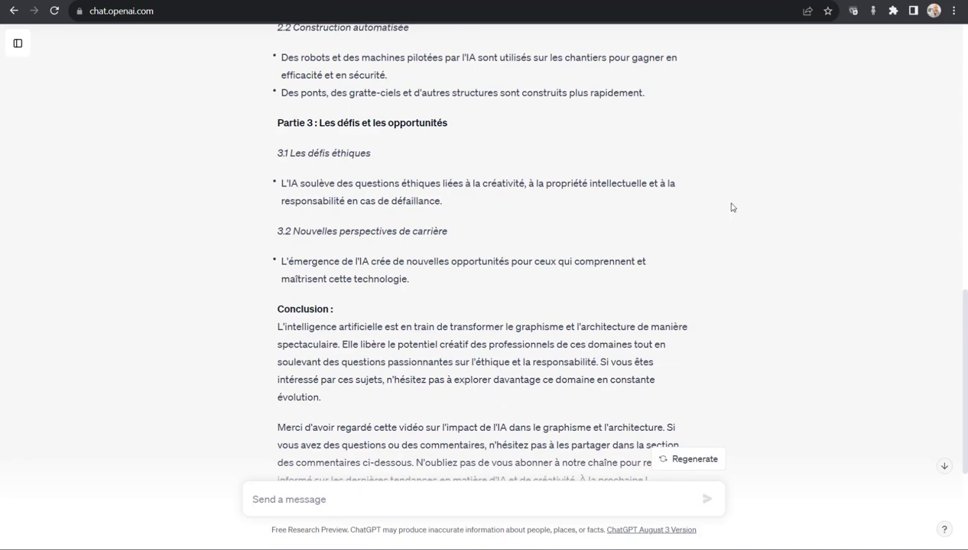
scroll(381, 257, up, 10)
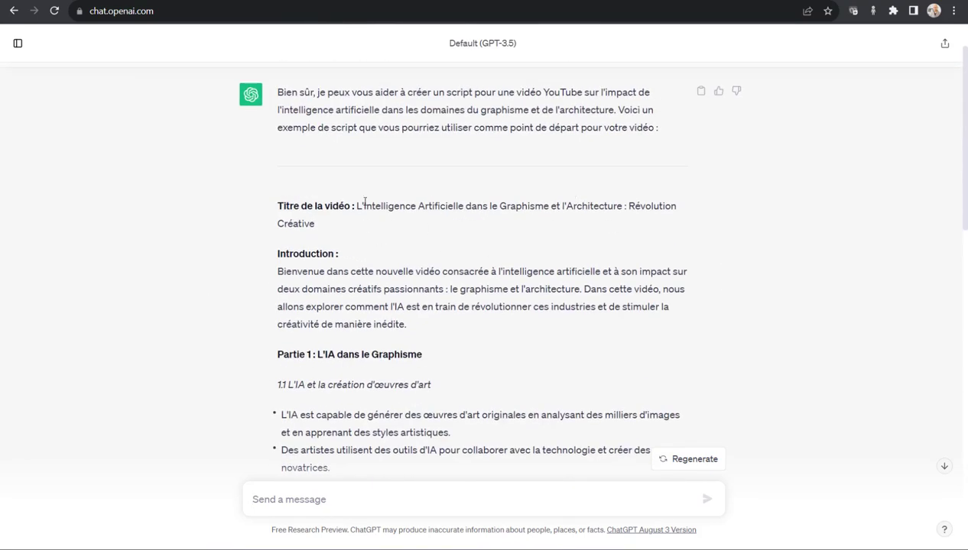
scroll(378, 260, down, 10)
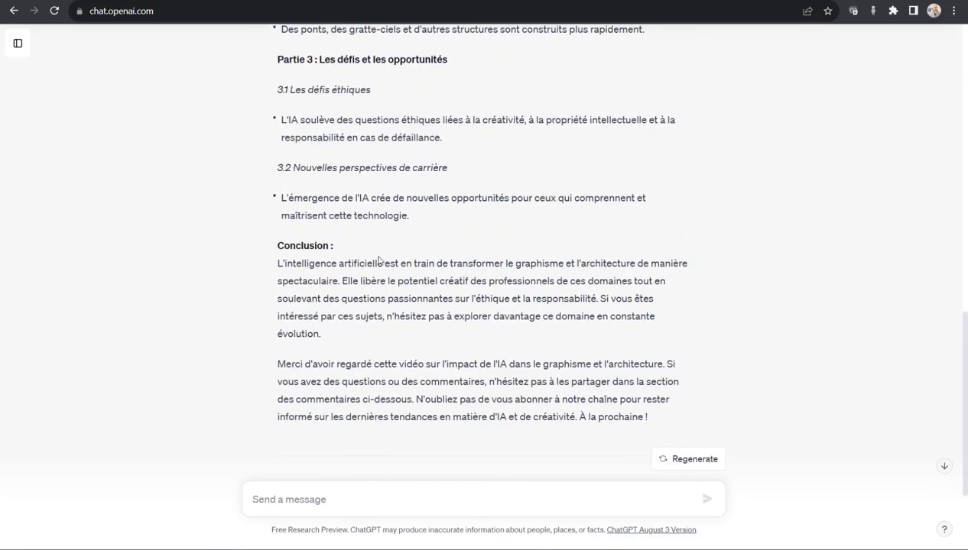
scroll(439, 260, up, 10)
scroll(439, 260, down, 10)
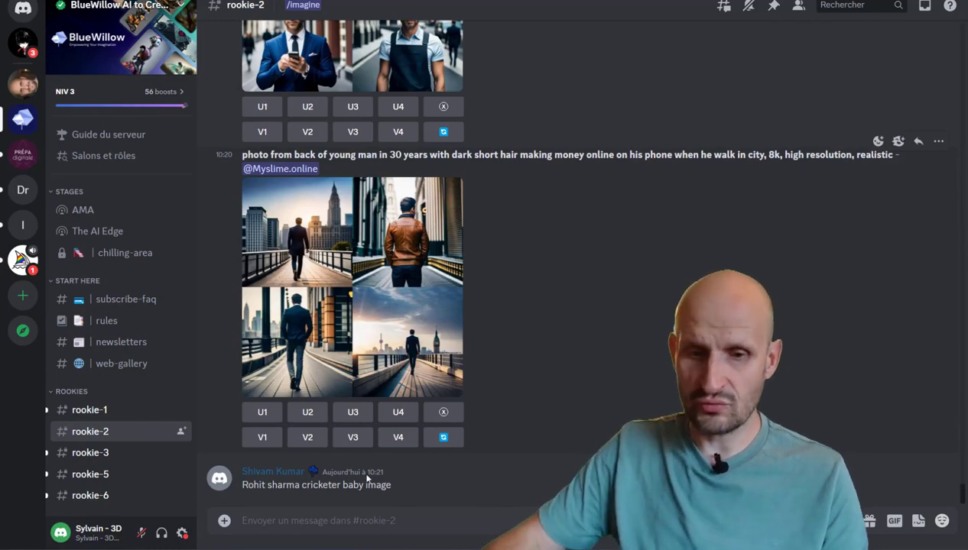
- Switch to the BlueWillow server's rookie-2 channel in Discord and generate images with /imagine from the prompt "cosmonaute in the desert"
scroll(632, 347, up, 8)
scroll(631, 347, down, 8)
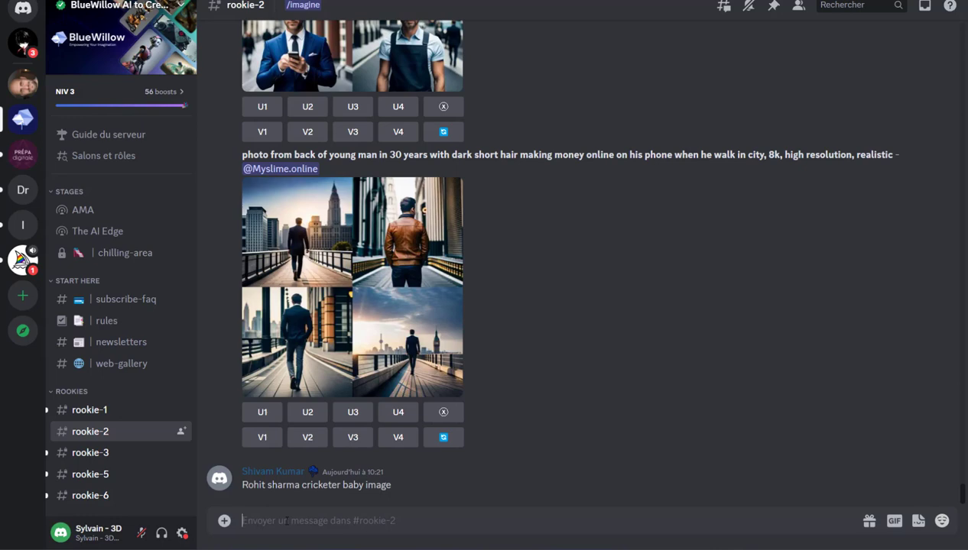
scroll(542, 399, up, 15)
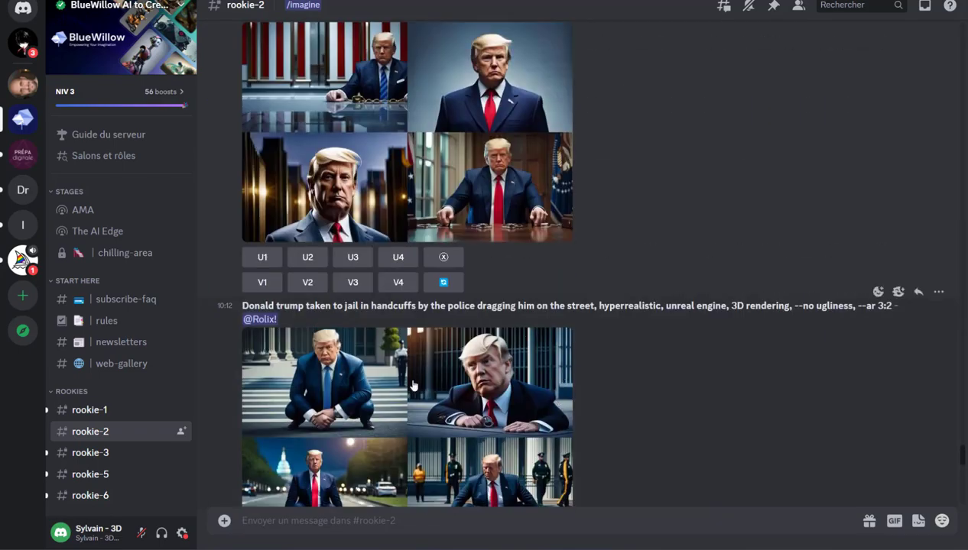
scroll(518, 237, up, 3)
scroll(517, 238, down, 15)
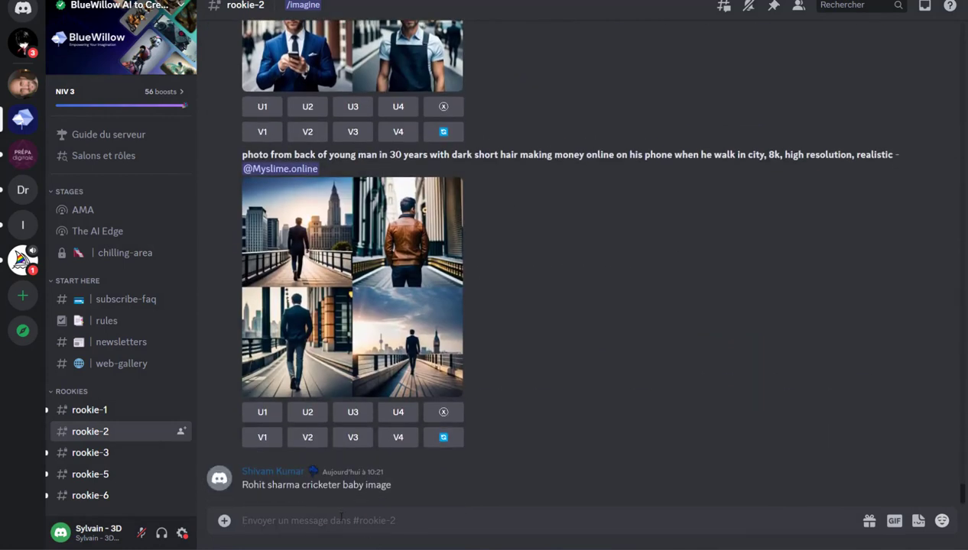
text(/image)
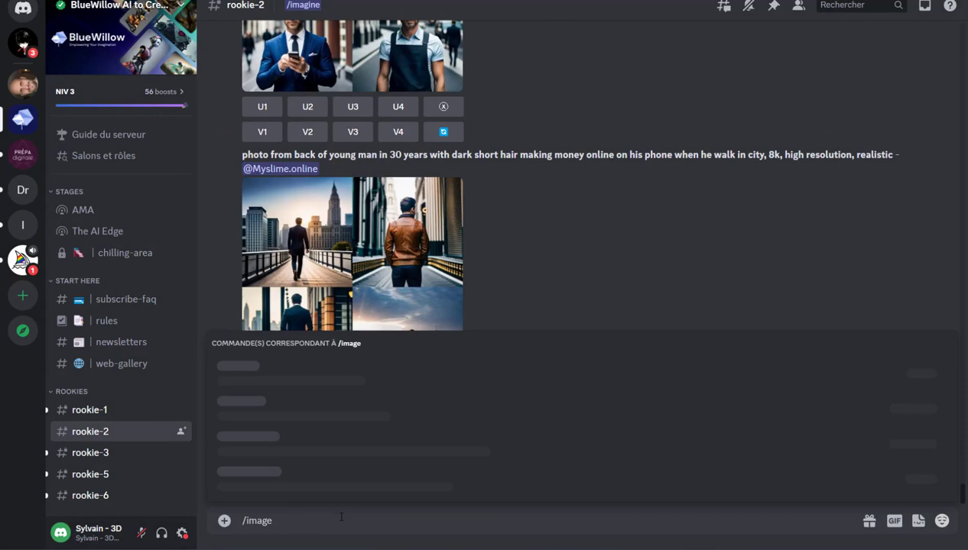
key(BackSpace)
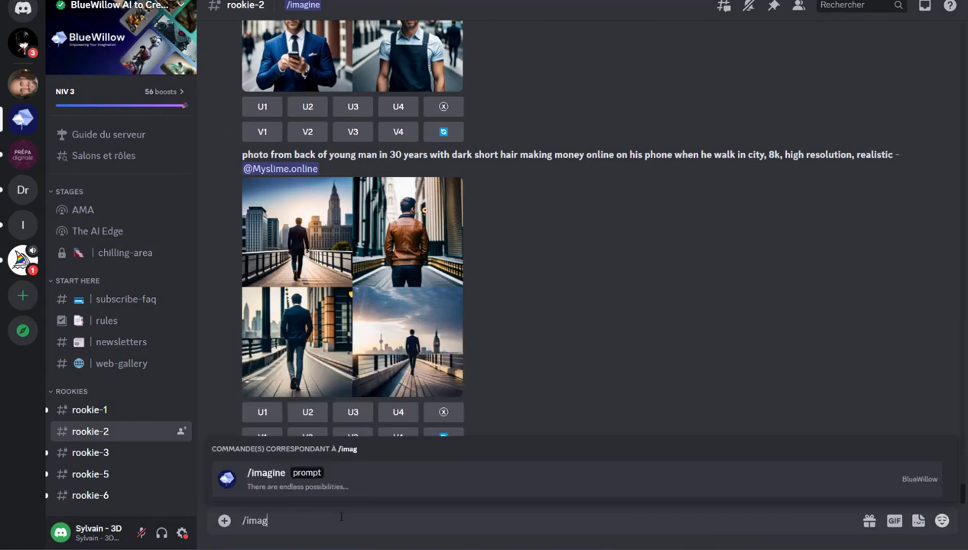
key(Tab)
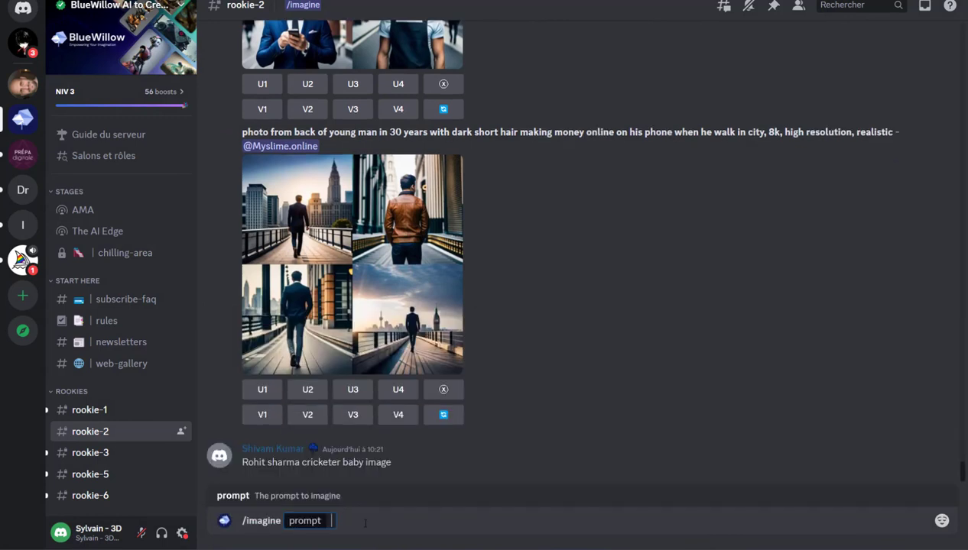
text(co)
text(smos)
key(BackSpace)
key(BackSpace)
text(onaute)
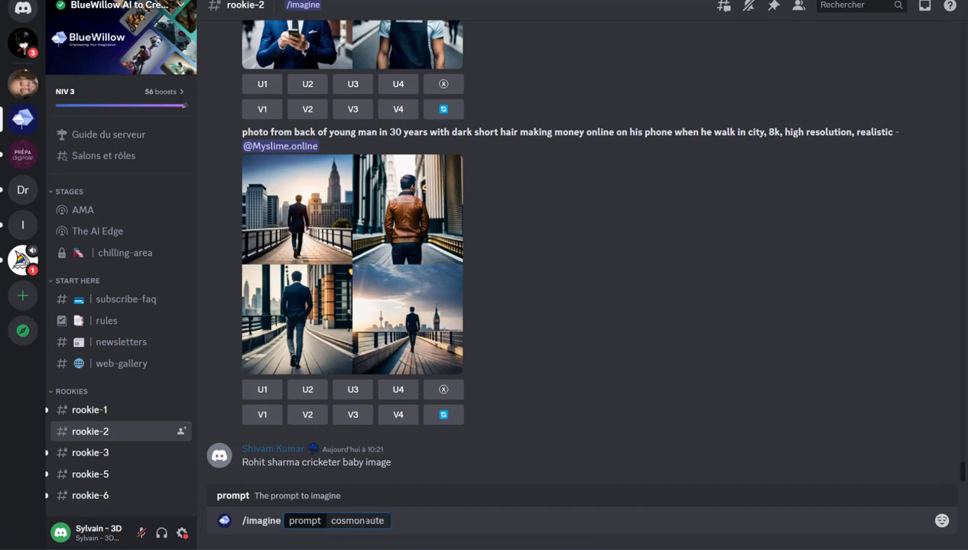
text( in the desert)
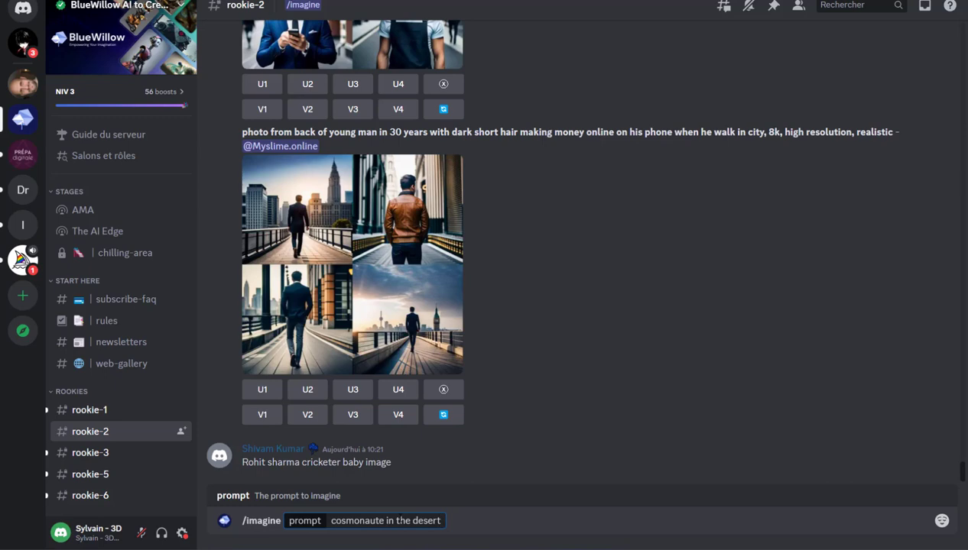
key(Return)
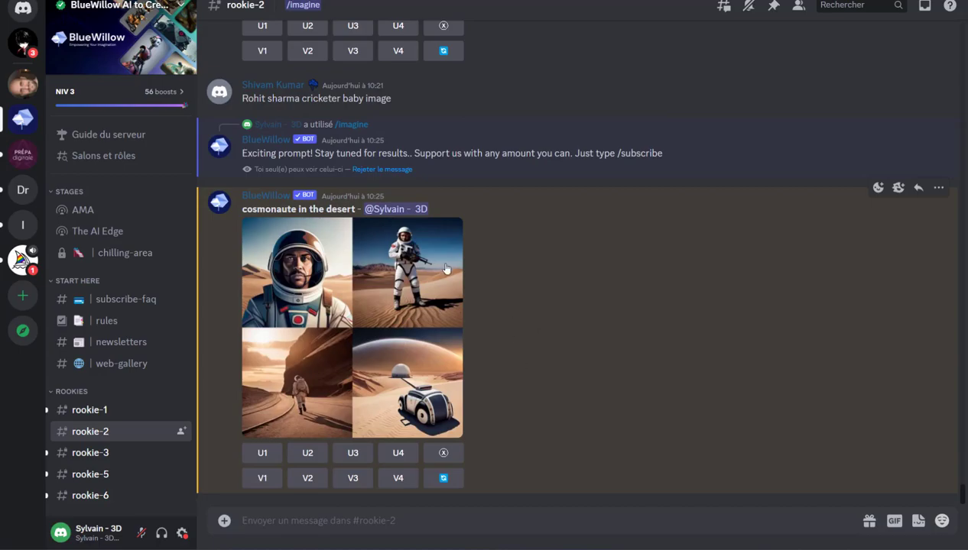
- View the generated cosmonaut grid enlarged, and create variations of its second image
click(447, 269)
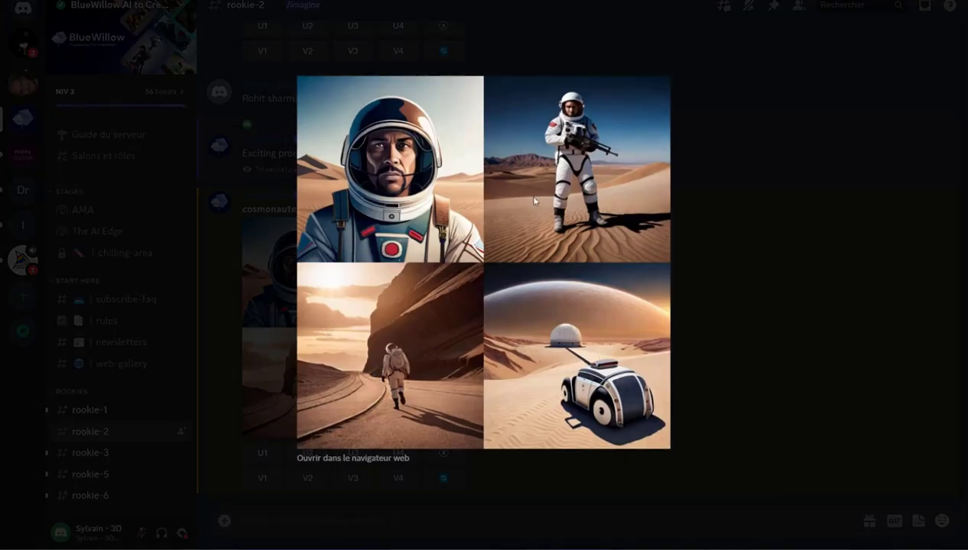
click(745, 302)
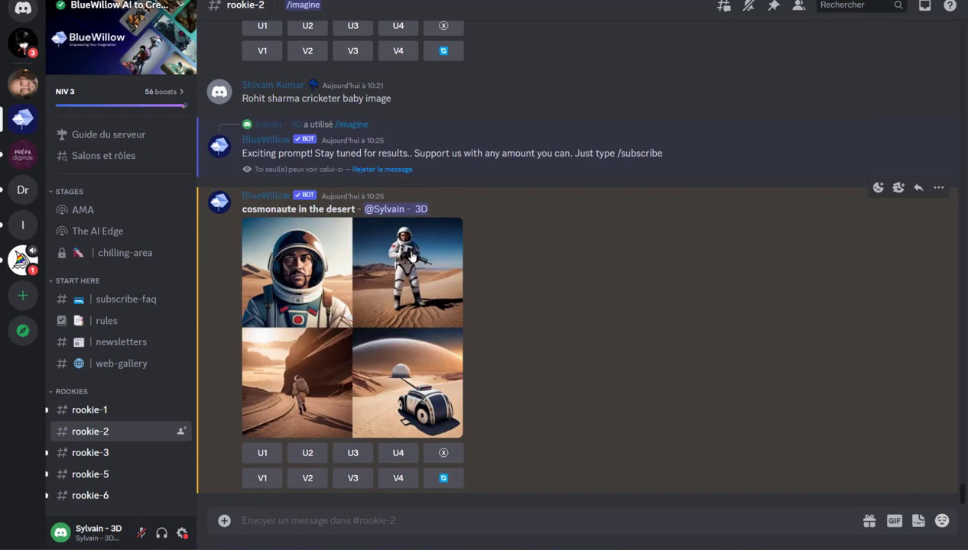
click(310, 477)
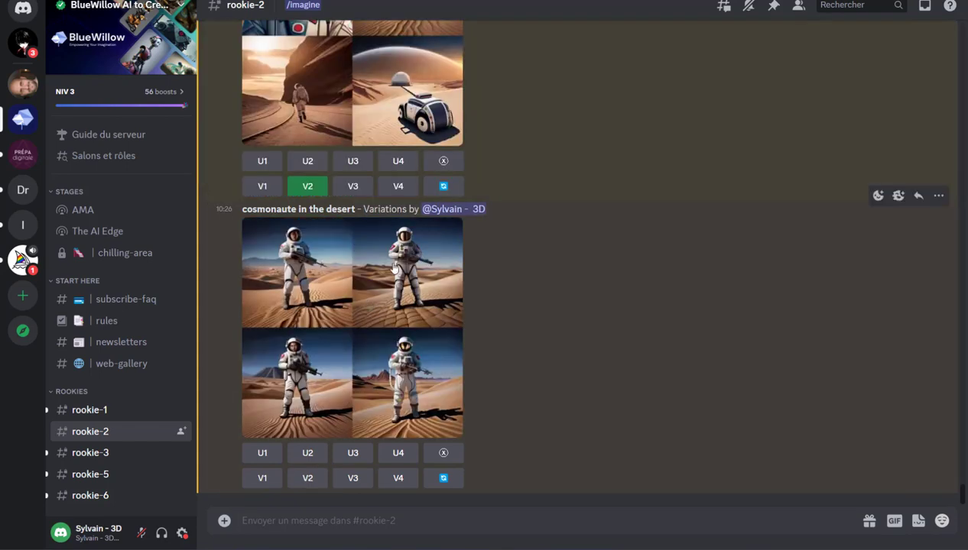
- Inspect the cosmonaut variations enlarged, then upscale the first variation and view it at larger size
click(395, 267)
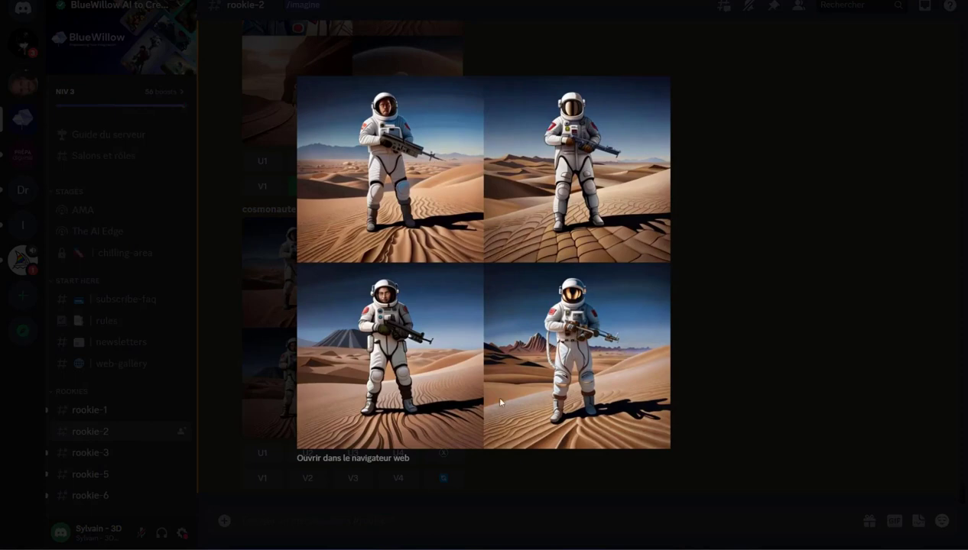
click(662, 375)
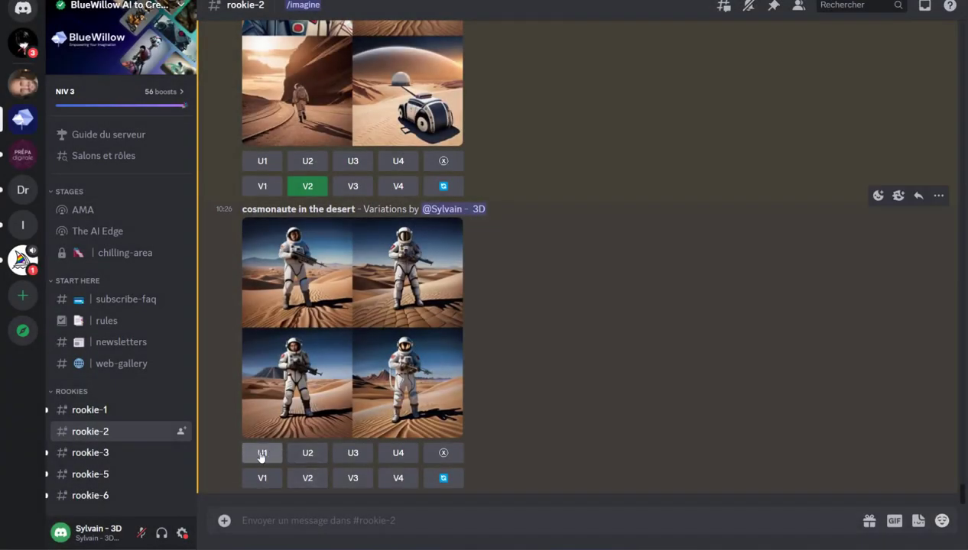
click(262, 455)
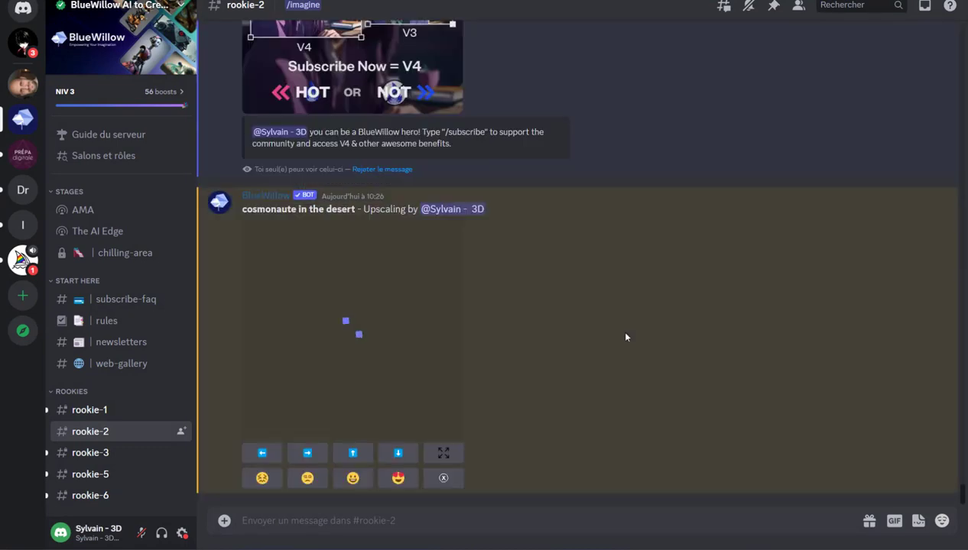
click(395, 307)
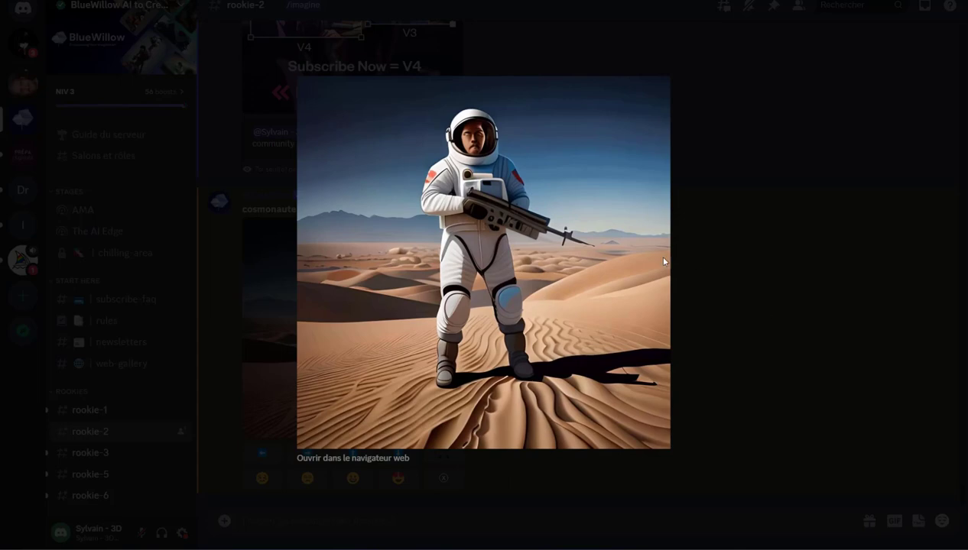
click(725, 268)
- Generate images with /imagine of open viewable spaces, Ludwig Mies van der Rohe style, light brown and light amber, post-war French design, --ar 4:3, and enlarge them
click(287, 520)
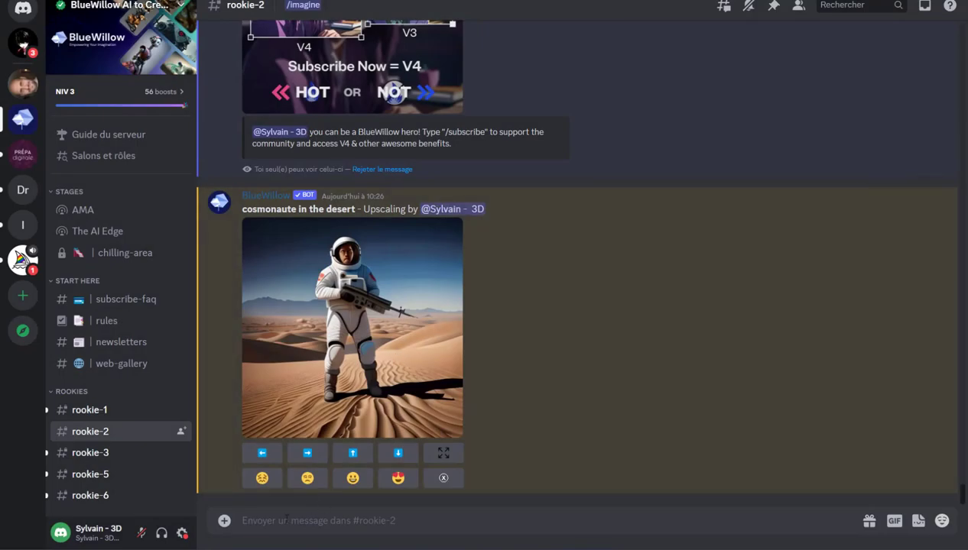
text(/imag)
key(Tab)
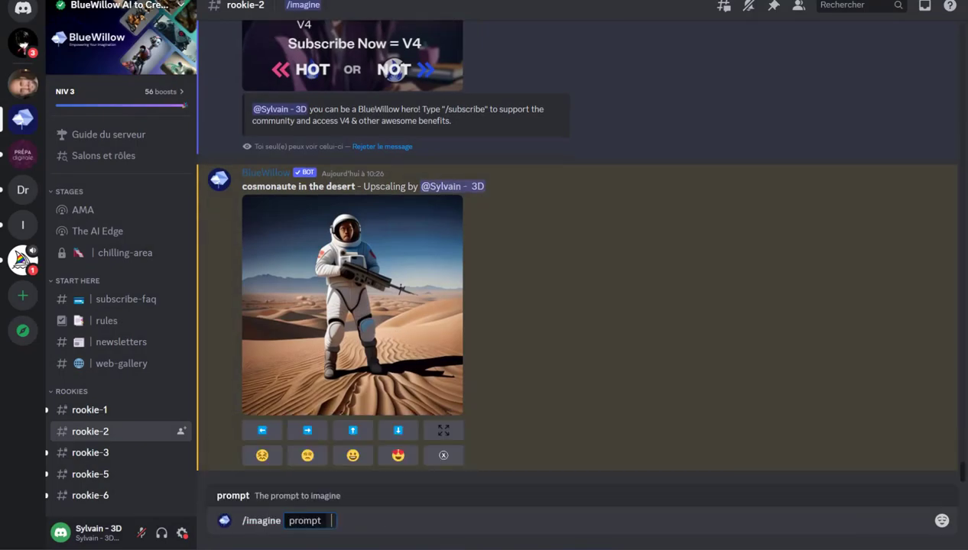
text(open spaces that are arranged to be viewable, in the style of ludwig mies van der rohe, light brown and light amber, post-war french design, voigtlander brilliant, balcomb greene, use of common materials, windows vista --ar 4:3)
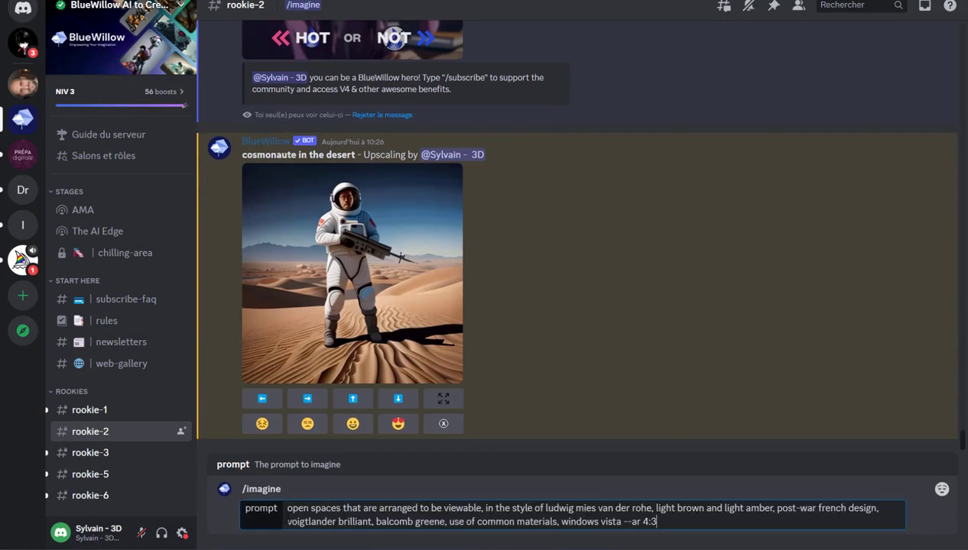
key(Return)
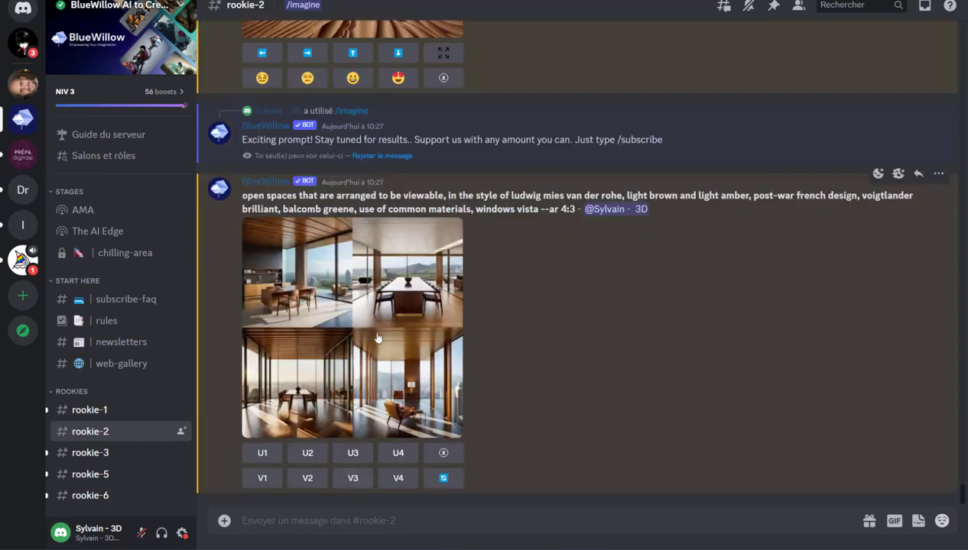
click(404, 293)
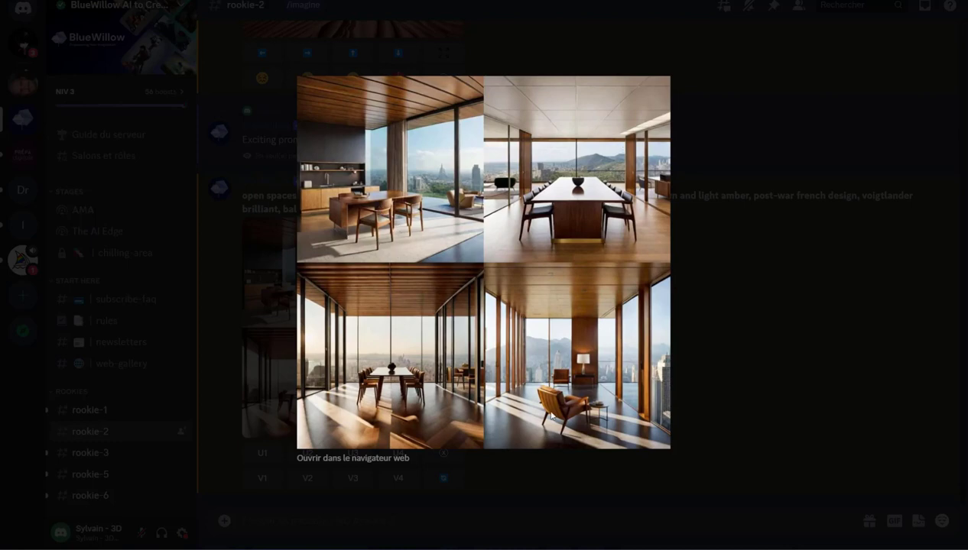
- Enlarge the next grid of Mies van der Rohe style interiors, upscale its first image and save the upscaled picture to the desktop
click(786, 297)
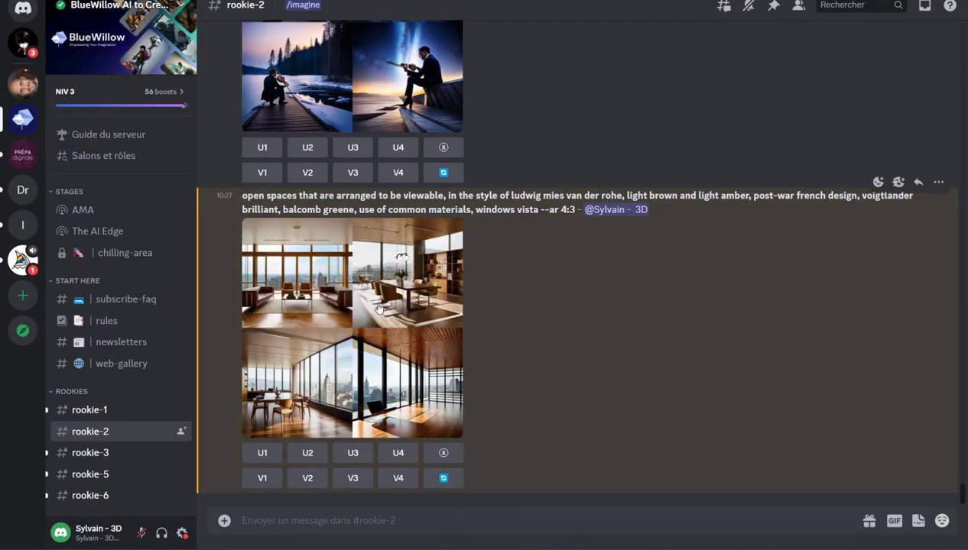
click(378, 308)
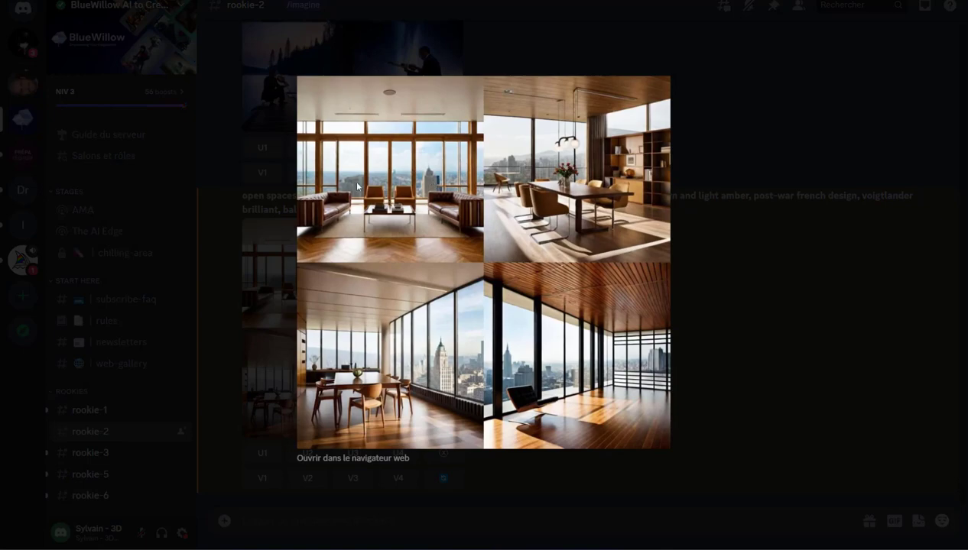
click(759, 335)
click(258, 456)
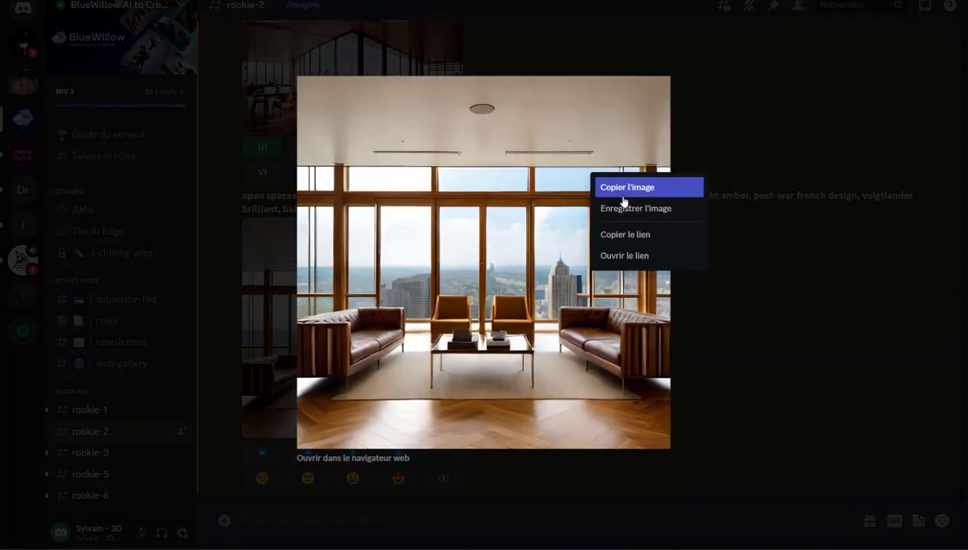
click(625, 206)
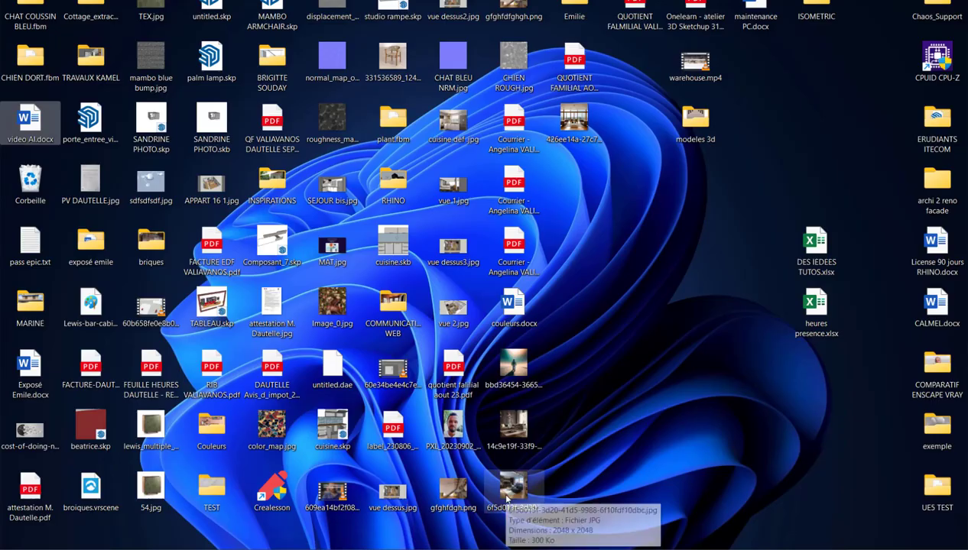
- Open the saved living room image from the desktop and inspect the sofas, coffee table and skyline up close
double_click(572, 115)
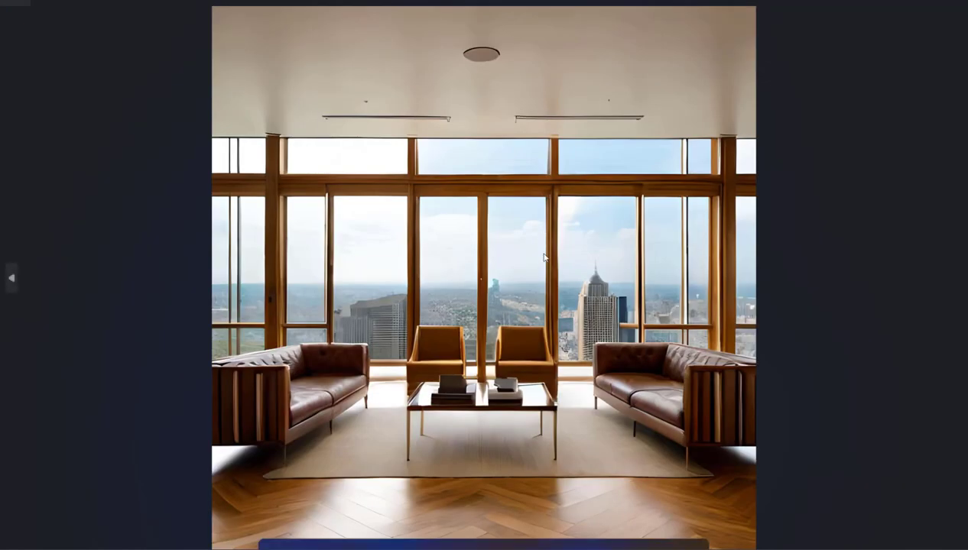
scroll(365, 418, up, 3)
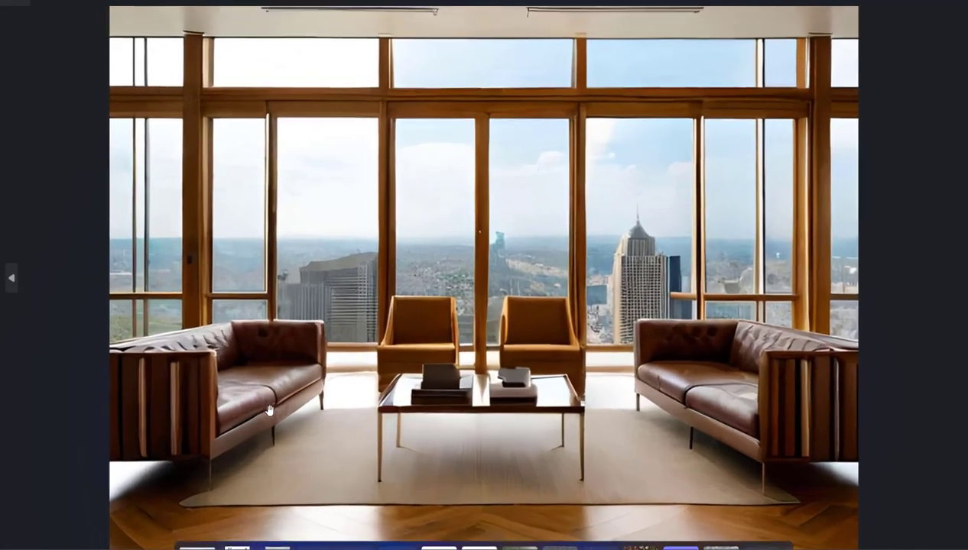
scroll(175, 394, down, 3)
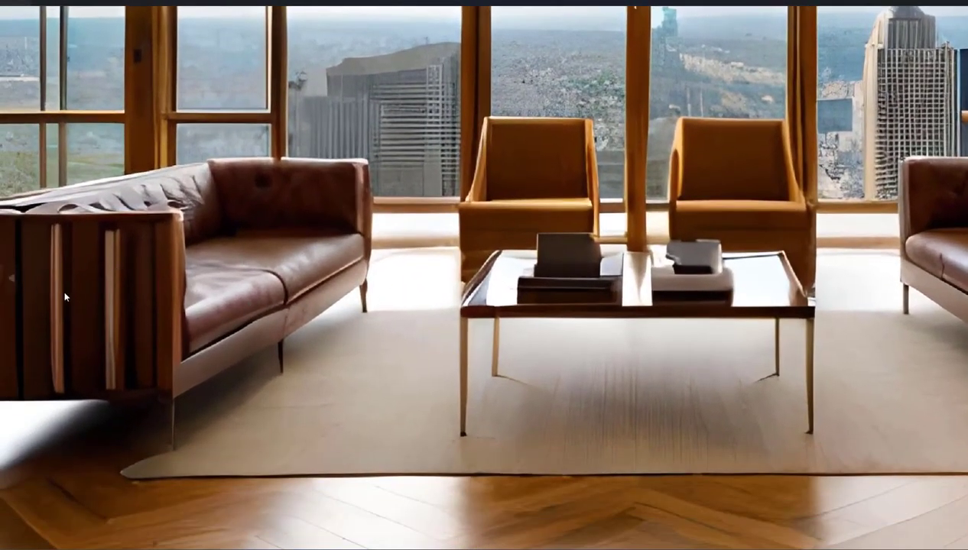
scroll(601, 308, up, 2)
drag(601, 309, 393, 350)
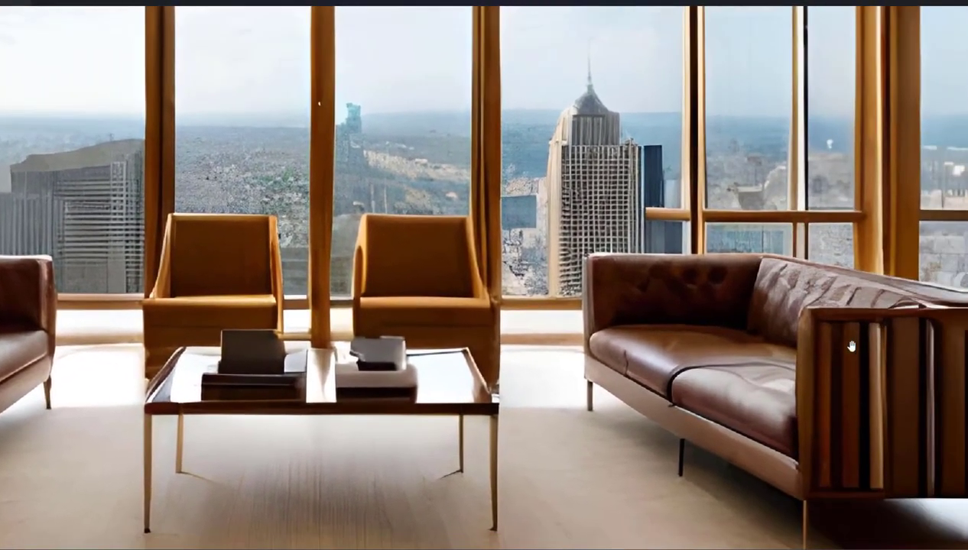
scroll(879, 301, down, 4)
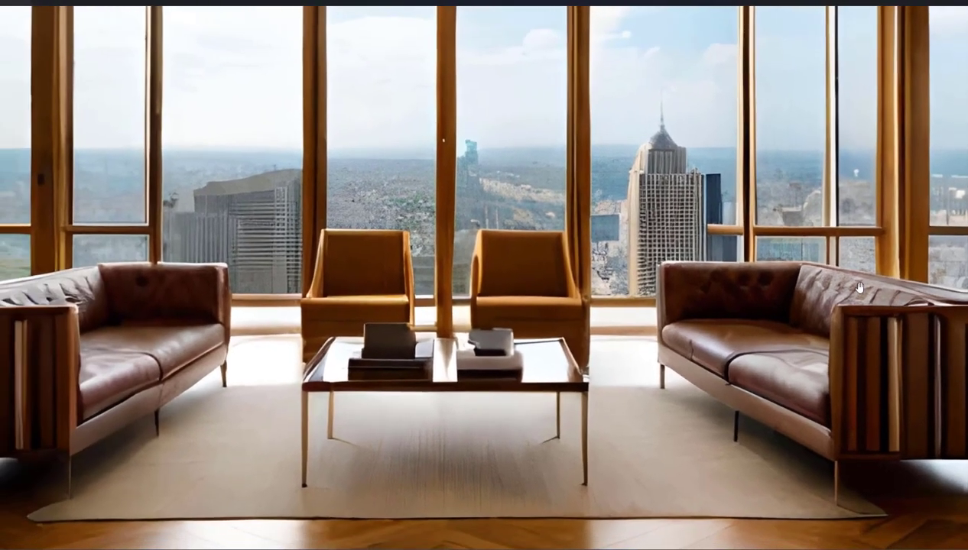
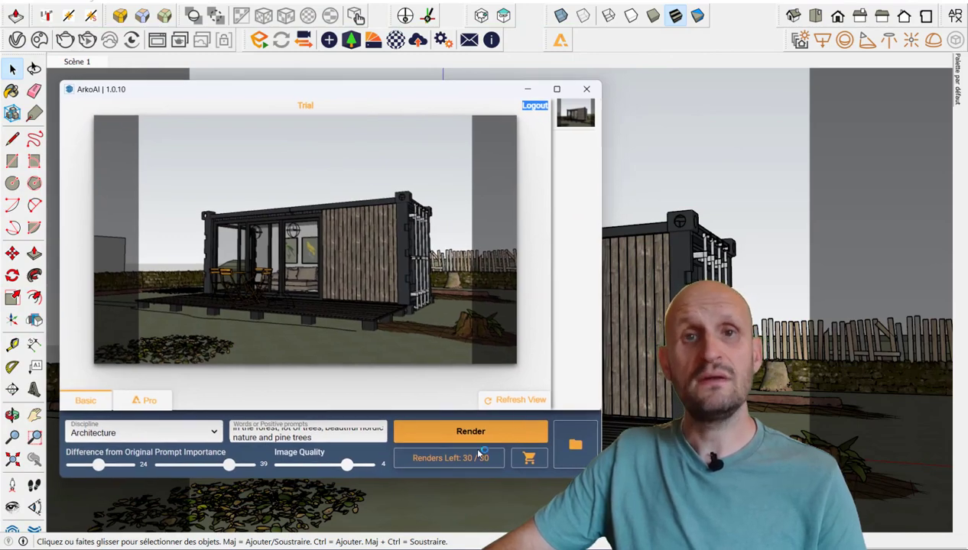
- Switch to SketchUp, move the ArkoAI window aside, examine the container house from above and return to Scène 1
drag(193, 89, 302, 514)
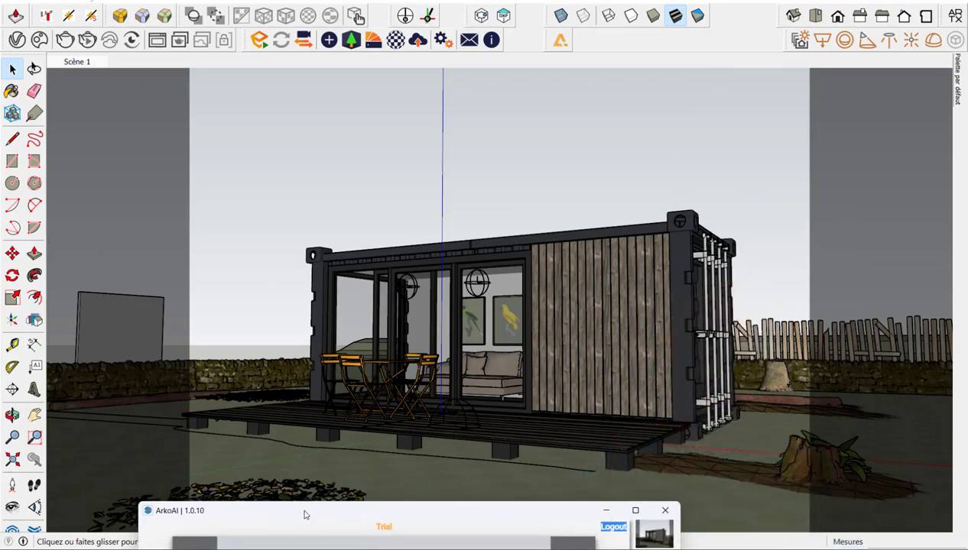
drag(367, 428, 377, 364)
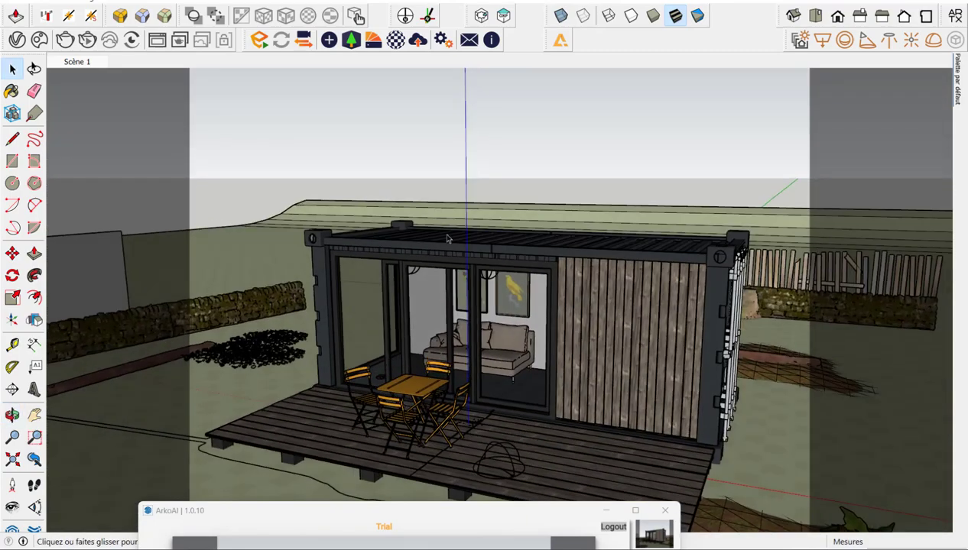
drag(666, 399, 379, 121)
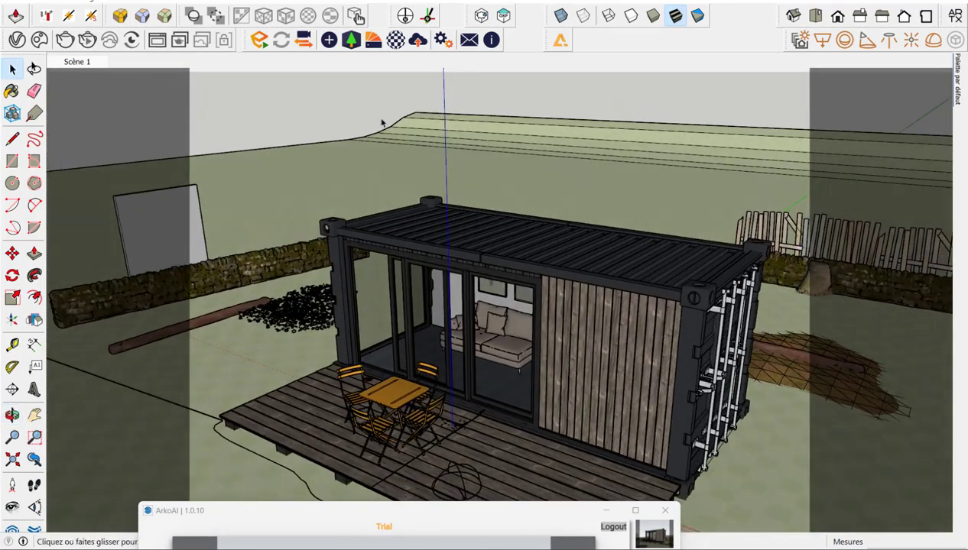
click(76, 62)
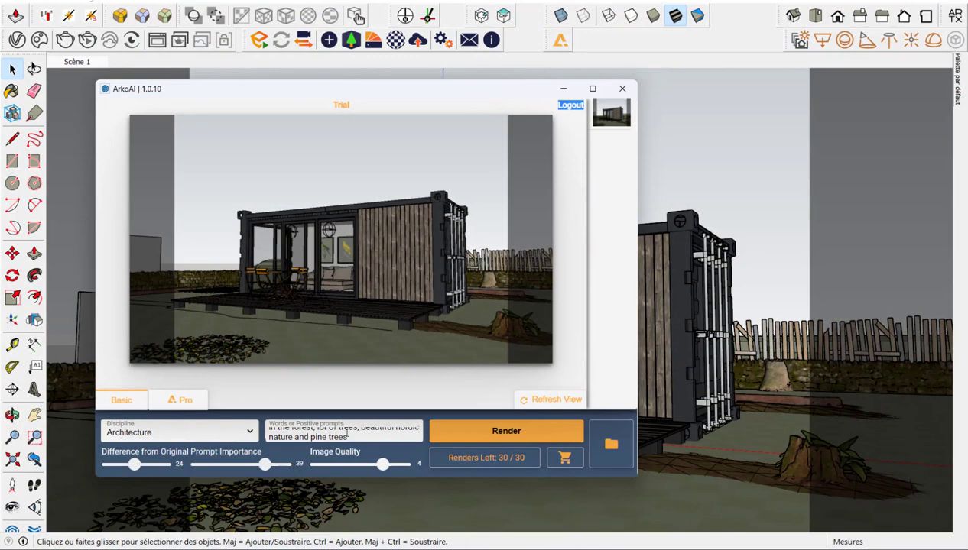
- Review ArkoAI's forest prompt, set Prompt Importance to 50 and Difference from Original to 16, and render the container house
drag(363, 434, 337, 425)
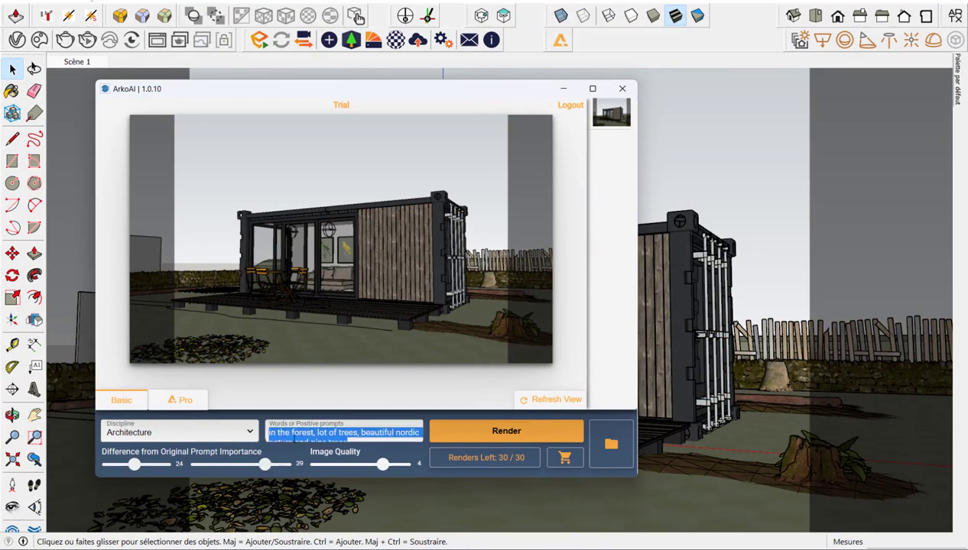
scroll(372, 434, down, 1)
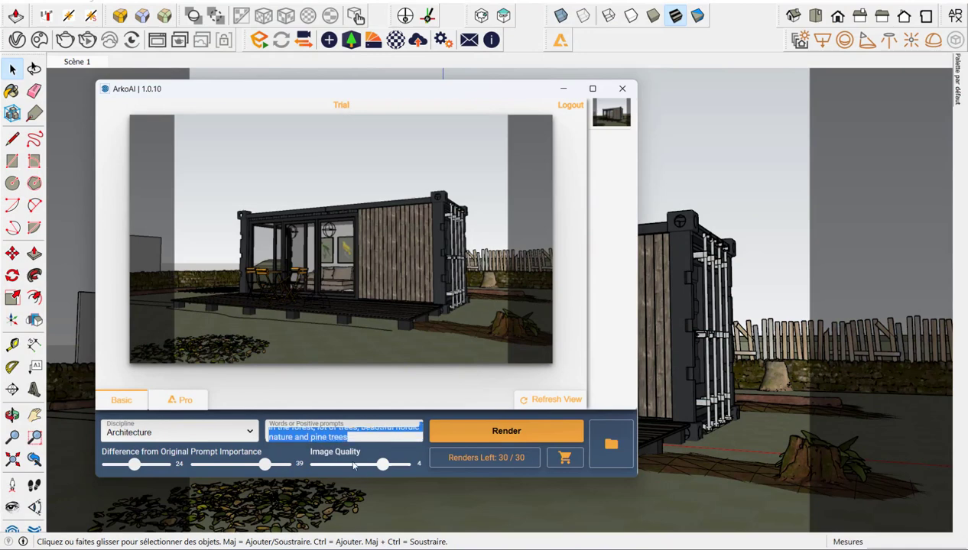
click(381, 466)
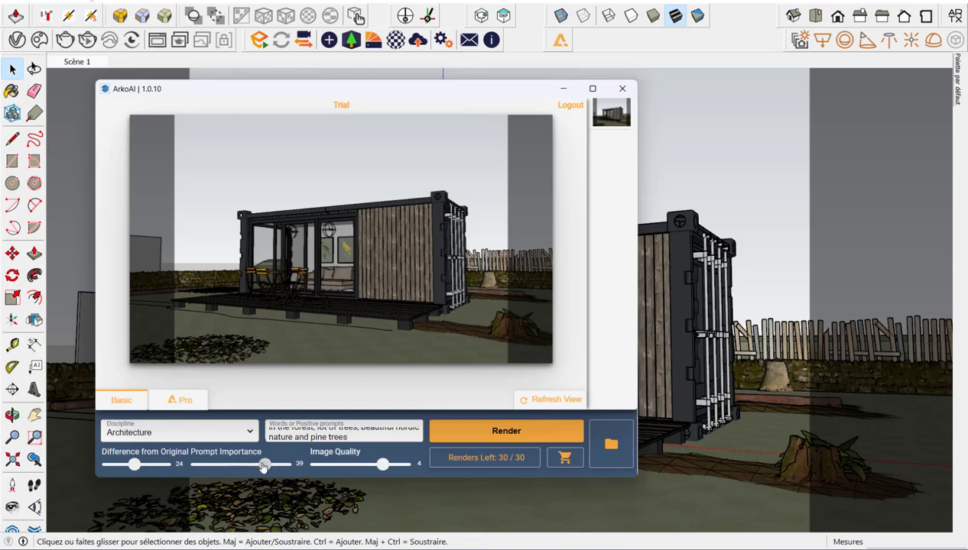
drag(360, 432, 236, 417)
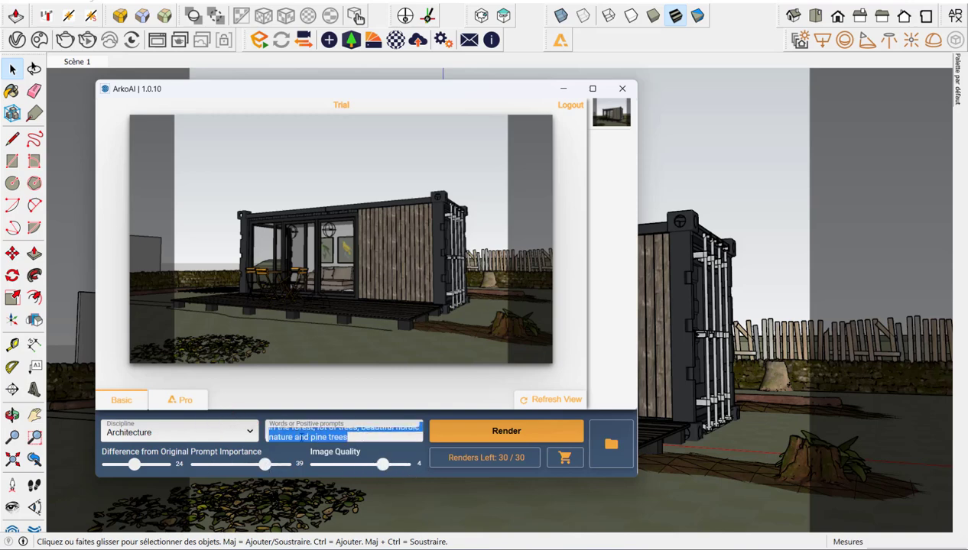
drag(264, 465, 315, 466)
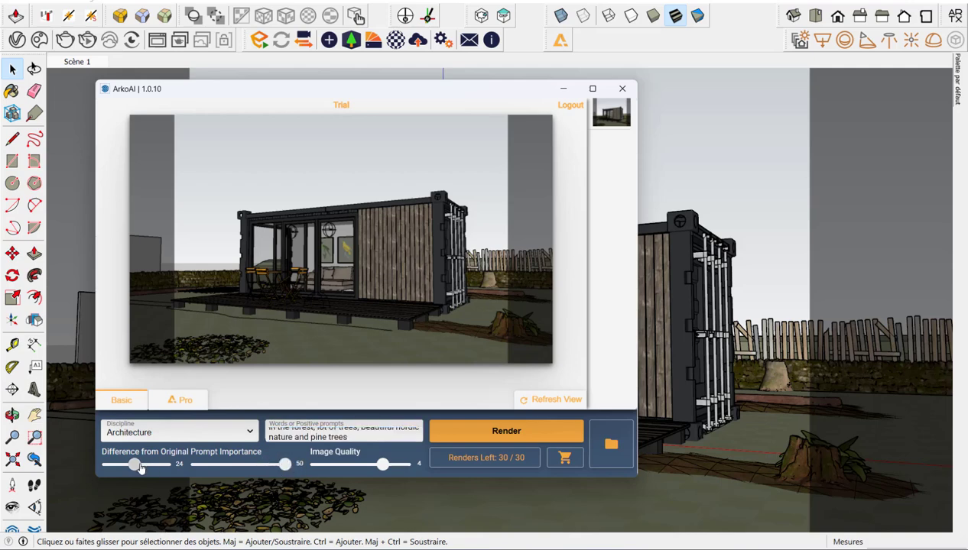
mouse_move(135, 464)
mouse_down()
mouse_move(105, 473)
mouse_move(142, 469)
mouse_move(130, 466)
mouse_up()
drag(130, 465, 125, 464)
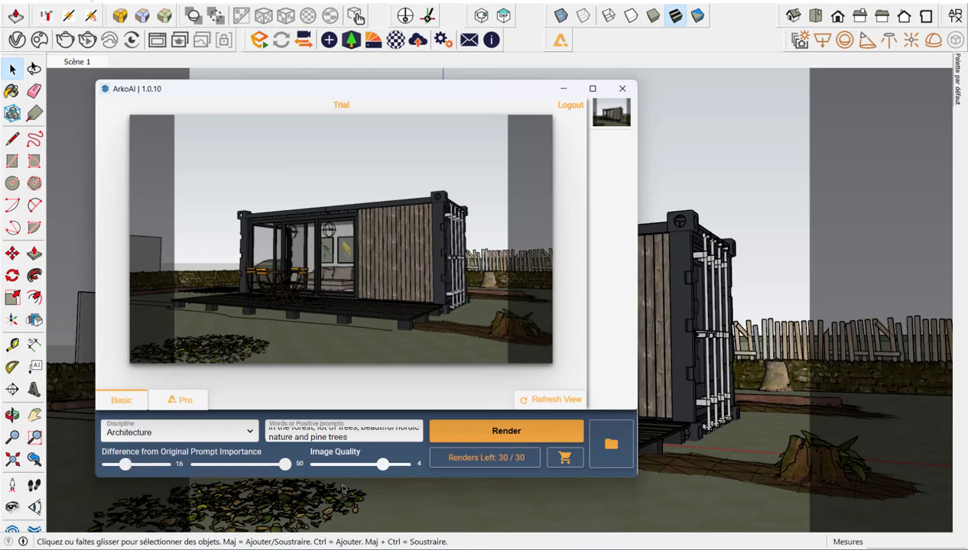
click(497, 434)
drag(378, 91, 418, 75)
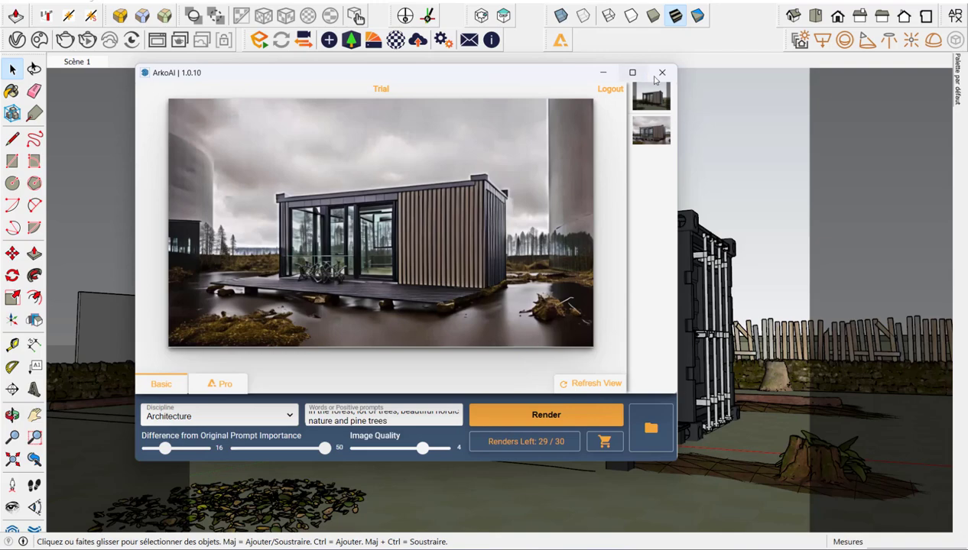
- Paint the ground around the container house with a green grass material from the "Aménagement paysager, Clôture et végétation" collection
click(609, 76)
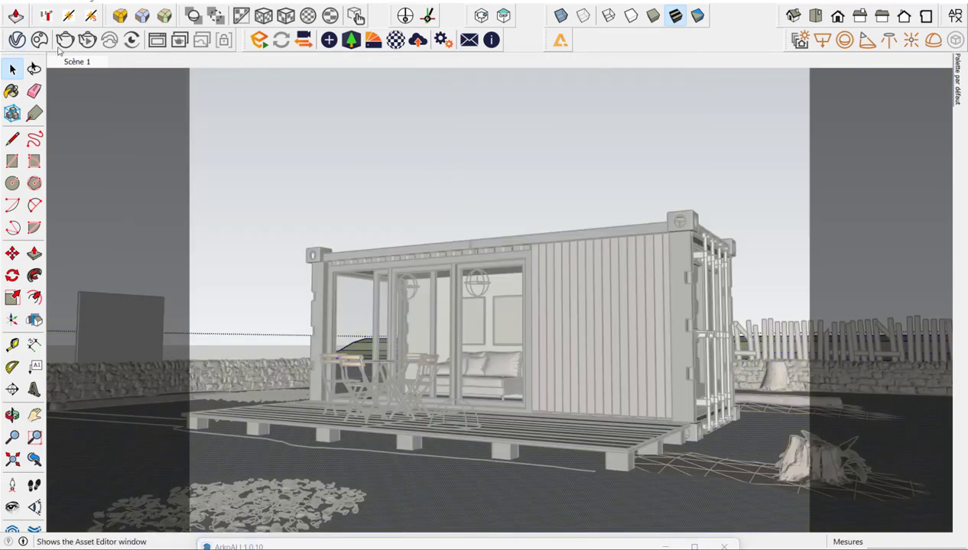
mouse_move(964, 93)
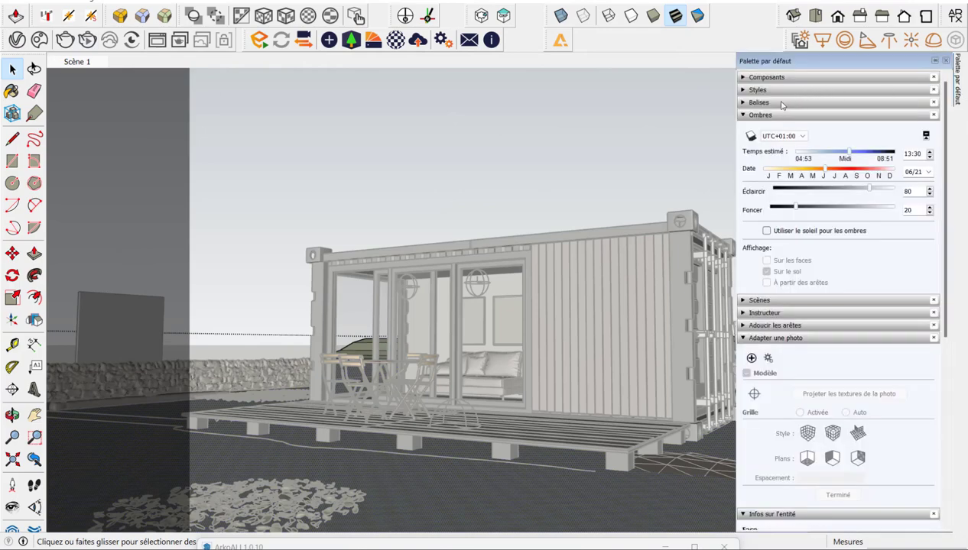
click(753, 115)
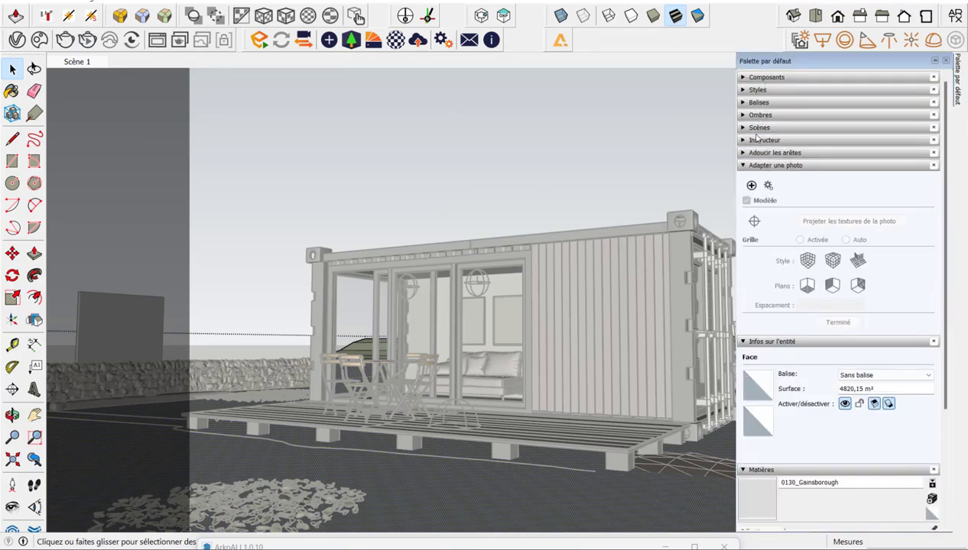
click(757, 165)
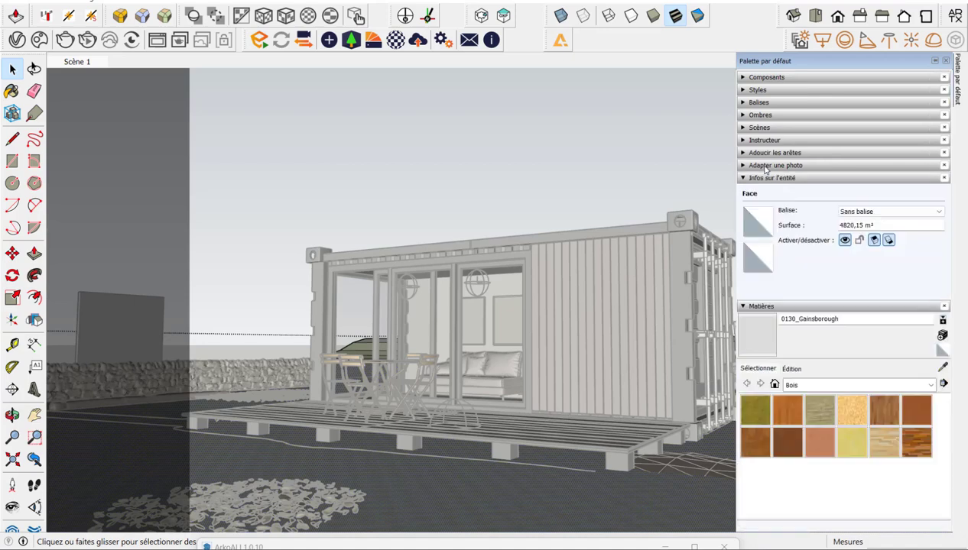
click(770, 179)
click(841, 269)
click(817, 317)
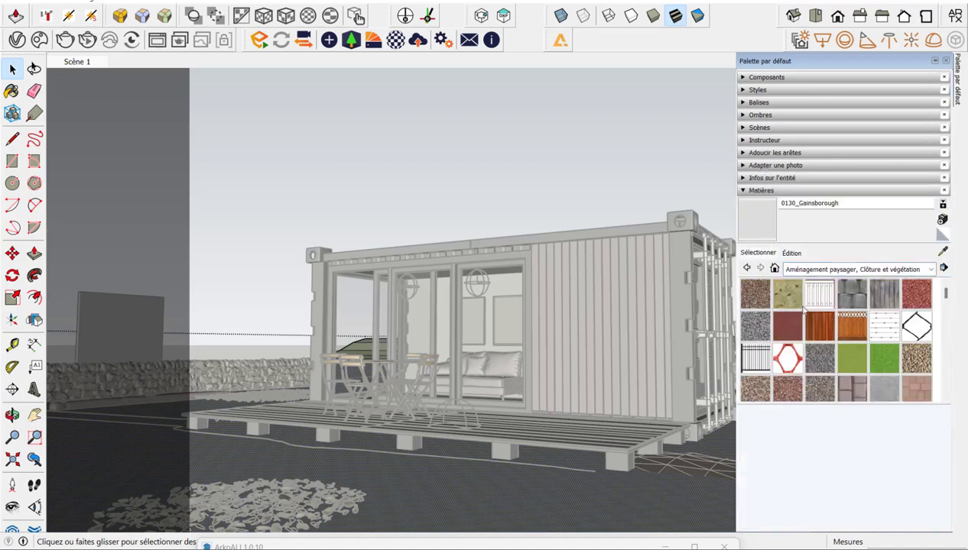
click(889, 365)
click(521, 485)
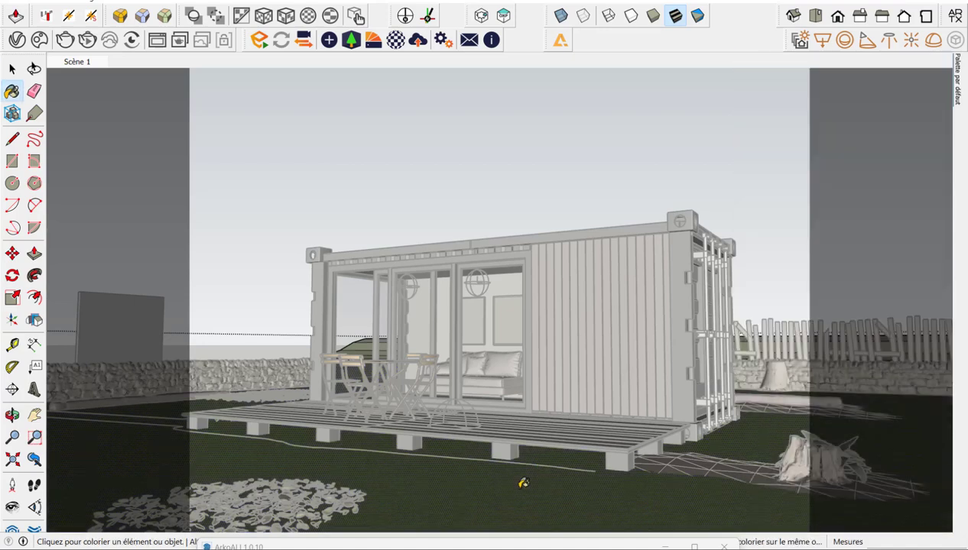
key(space)
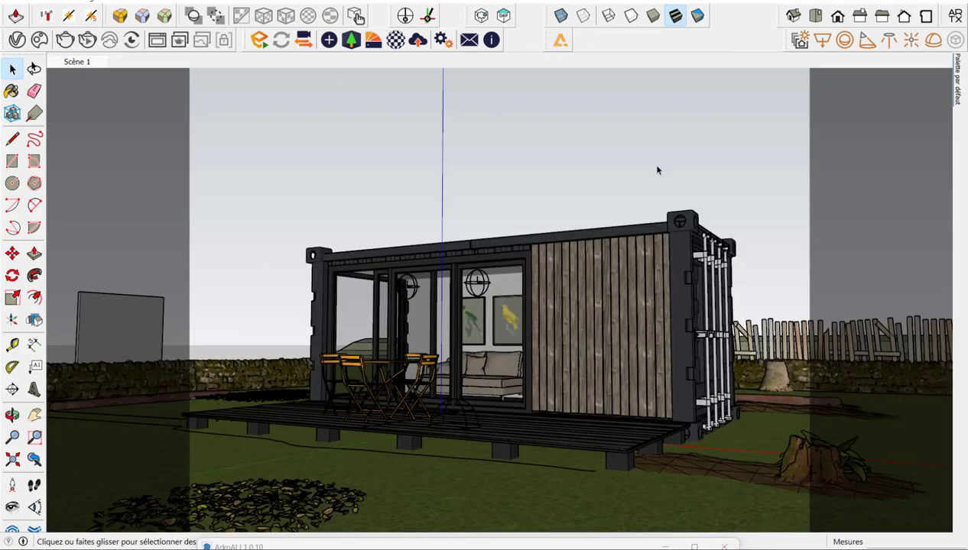
- Reopen ArkoAI and render the scene as Landscape Architecture with the prompt "in the nordic forest, a lot of pine trees, nture everywhere, wild grass"
click(560, 40)
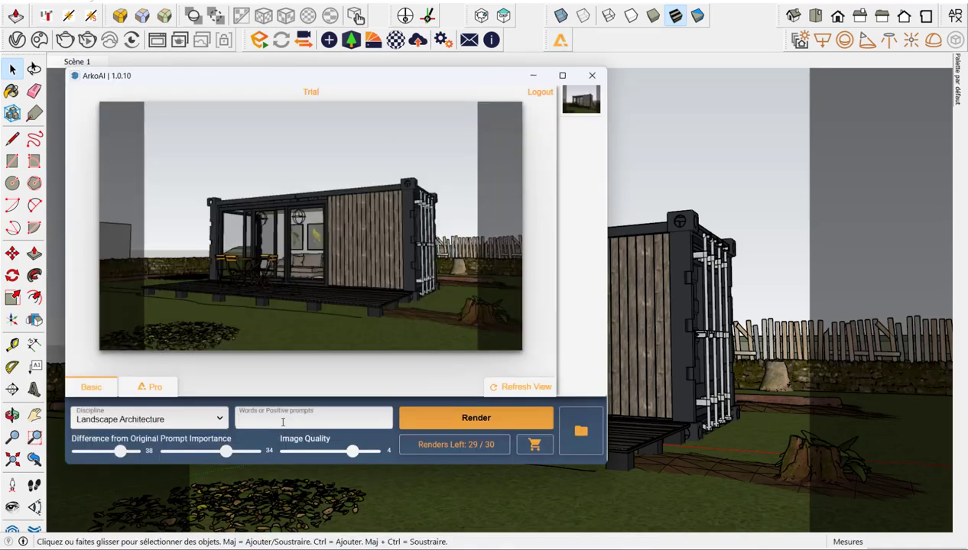
click(283, 422)
text(in the nordic forest, a lot of)
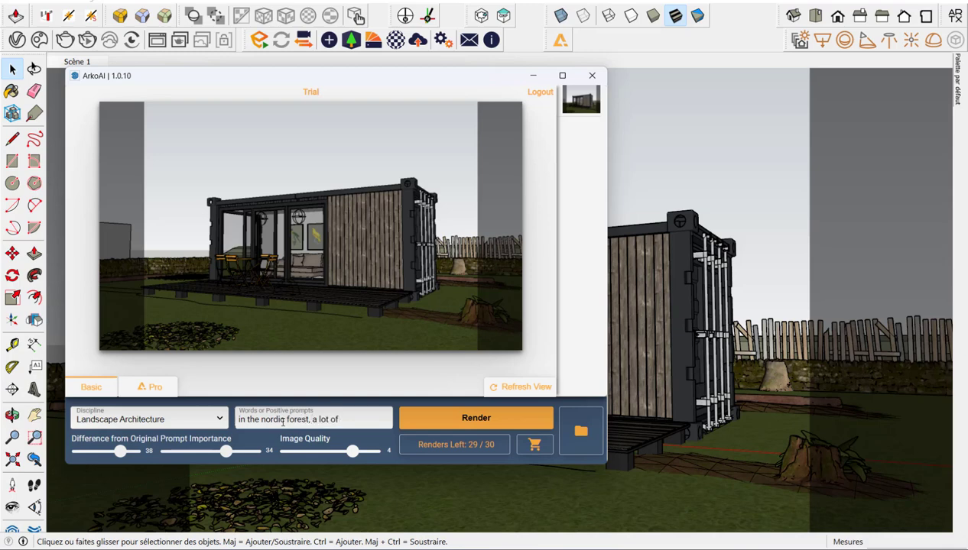
text( pine trees)
click(486, 422)
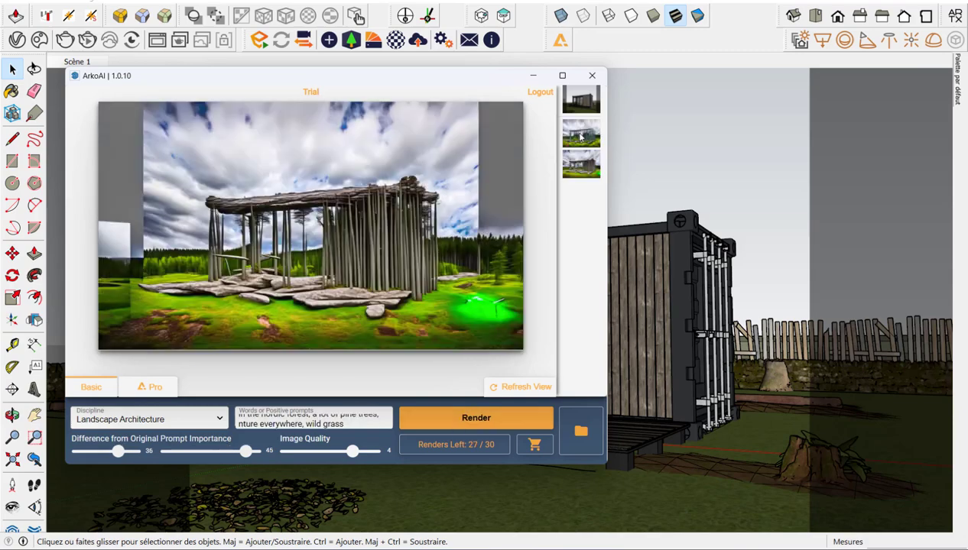
- Compare the two nordic forest renders by switching back and forth between them
click(581, 136)
click(577, 165)
click(581, 136)
click(578, 167)
click(572, 131)
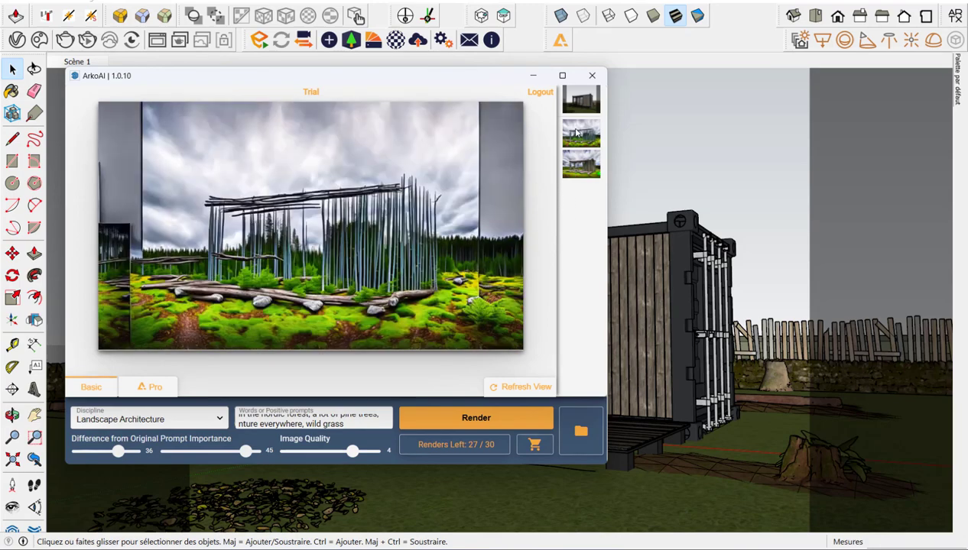
click(583, 162)
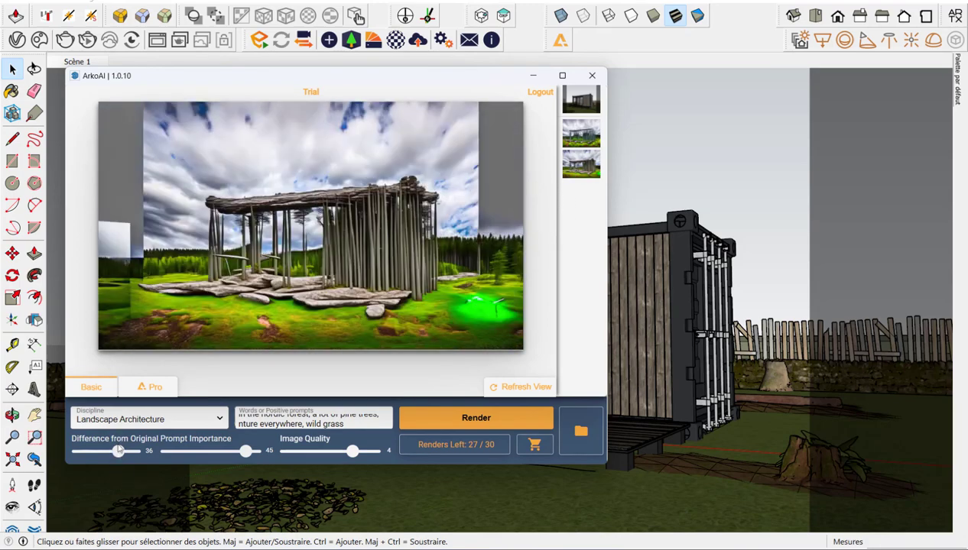
- Set Difference from Original to 8 and Prompt Importance to 50, render the container house again and view the new results
drag(118, 452, 87, 454)
drag(244, 452, 254, 452)
click(444, 427)
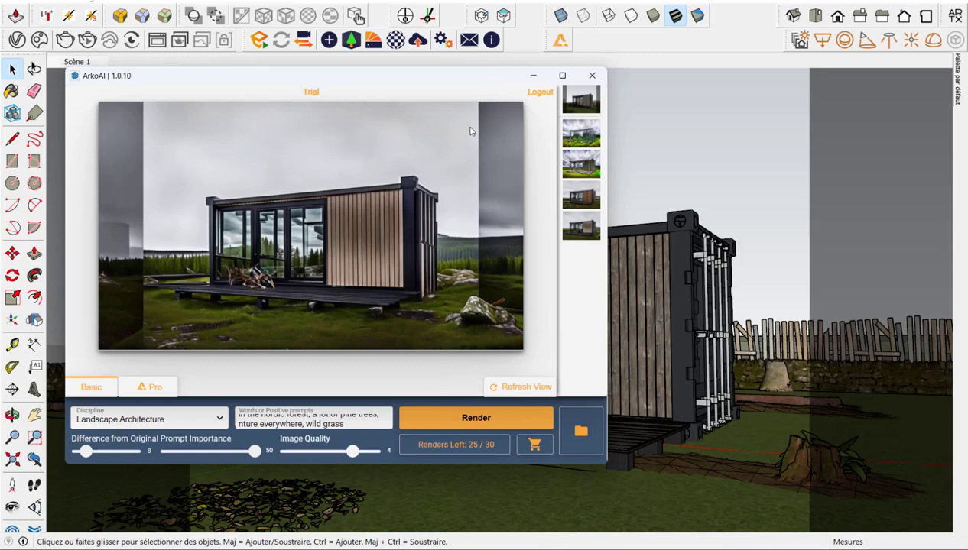
click(579, 198)
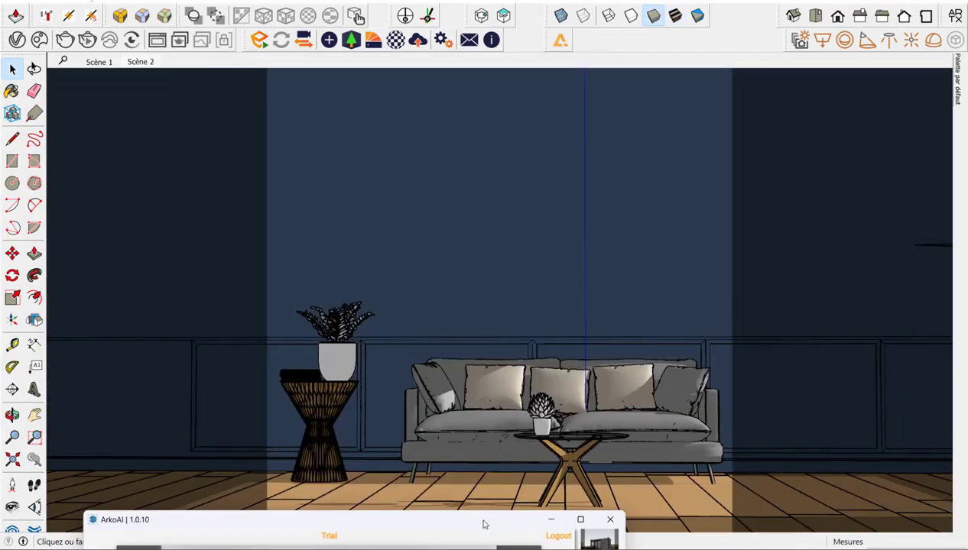
- Set Difference from Original to 15, replace the prompt with the one ending in "common materials, windows vista", and render the blue-walled living room
drag(482, 523, 529, 100)
mouse_move(143, 474)
mouse_down()
mouse_move(174, 477)
mouse_move(151, 477)
mouse_up()
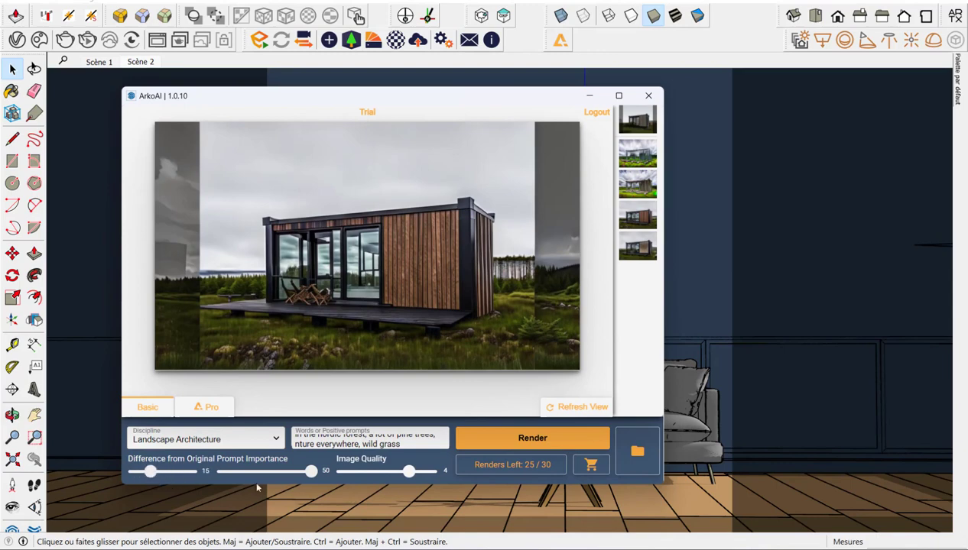
drag(408, 441, 237, 423)
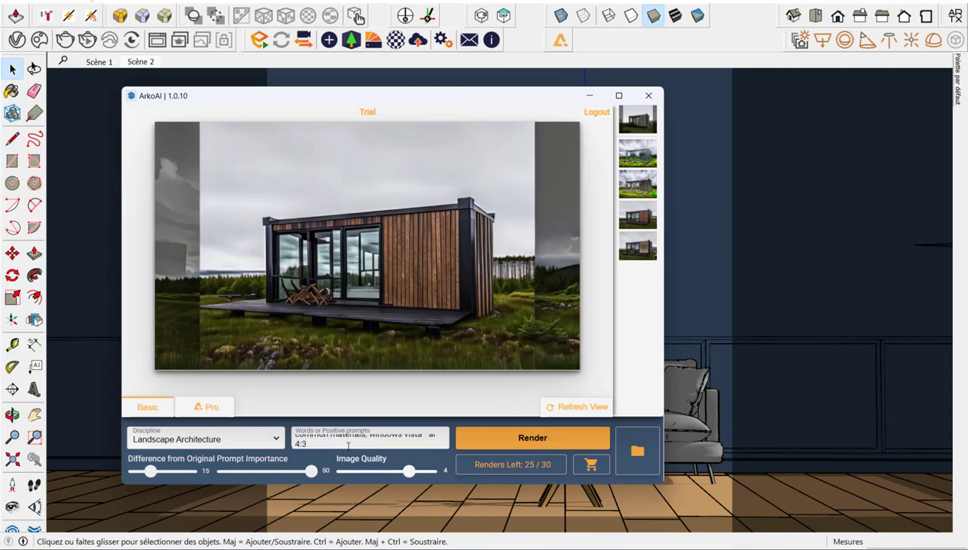
click(511, 445)
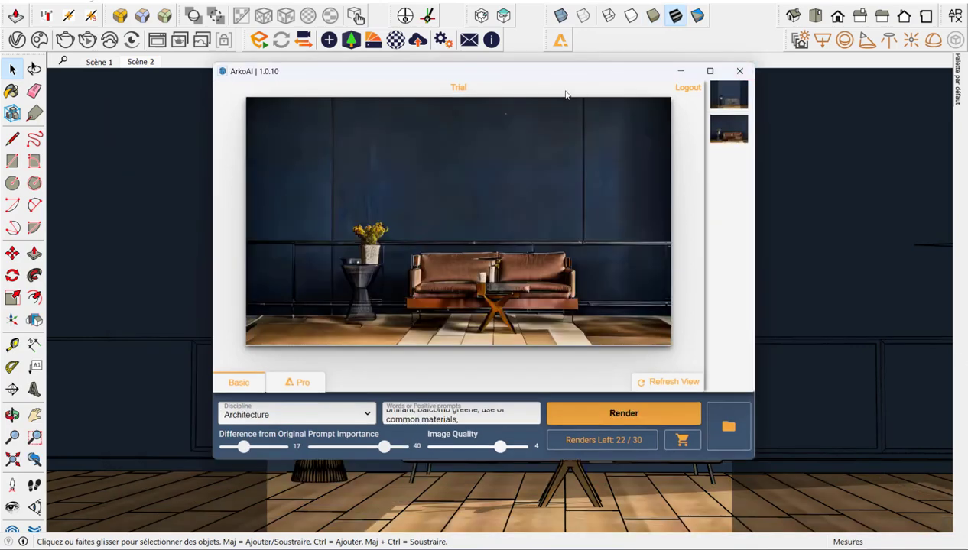
- Move the ArkoAI window around to compare the leather sofa render with the living room model behind it
drag(550, 84, 662, 143)
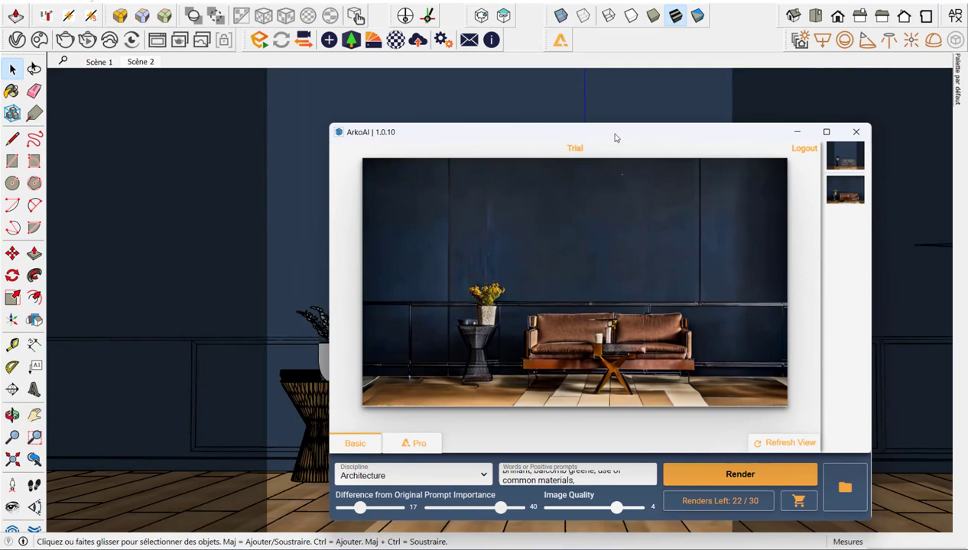
drag(618, 143, 595, 140)
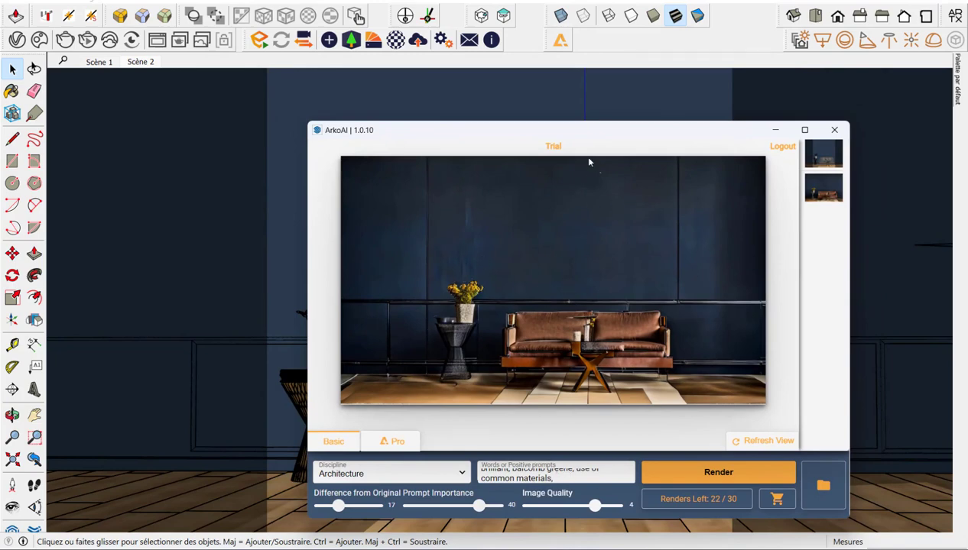
mouse_move(598, 139)
mouse_down()
mouse_move(568, 130)
mouse_move(593, 136)
mouse_move(705, 110)
mouse_up()
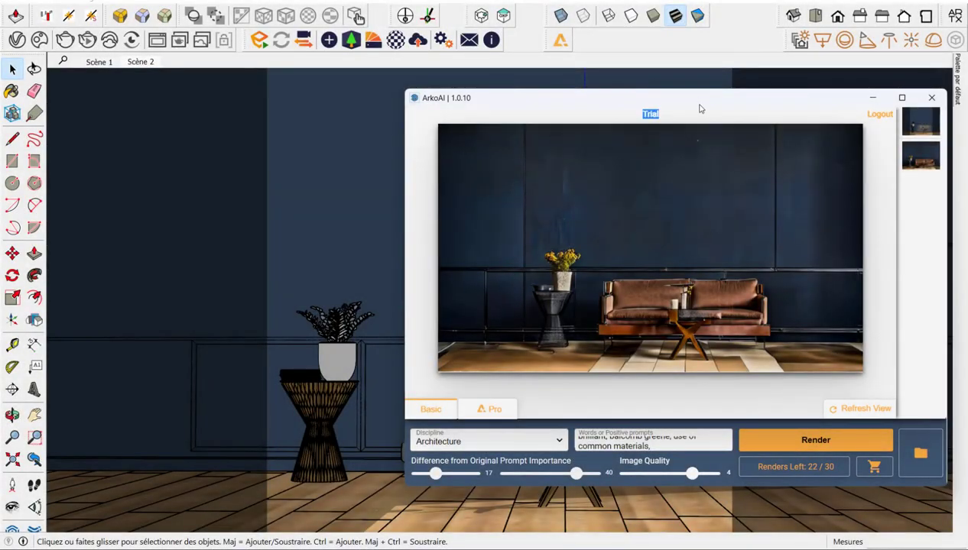
drag(698, 107, 600, 88)
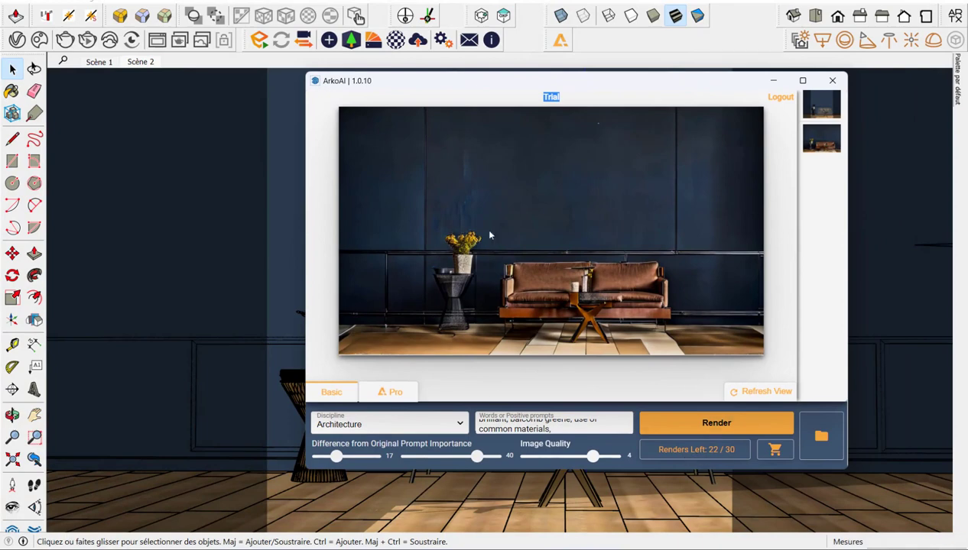
drag(604, 91, 589, 83)
- Check the remaining trial renders and review the monthly prices of the Pro Educational and Pro Personal plans on the arko.ai pricing page
double_click(696, 442)
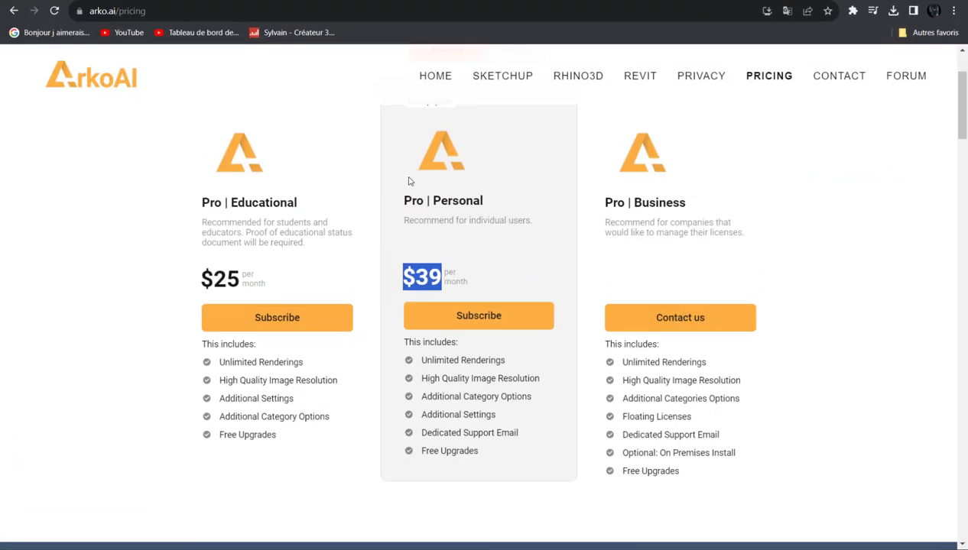
scroll(544, 231, up, 2)
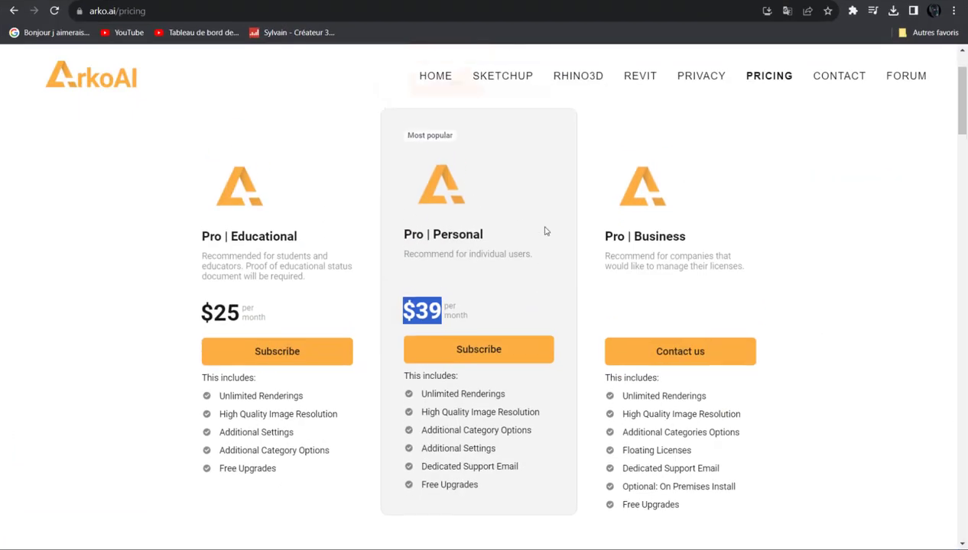
click(705, 268)
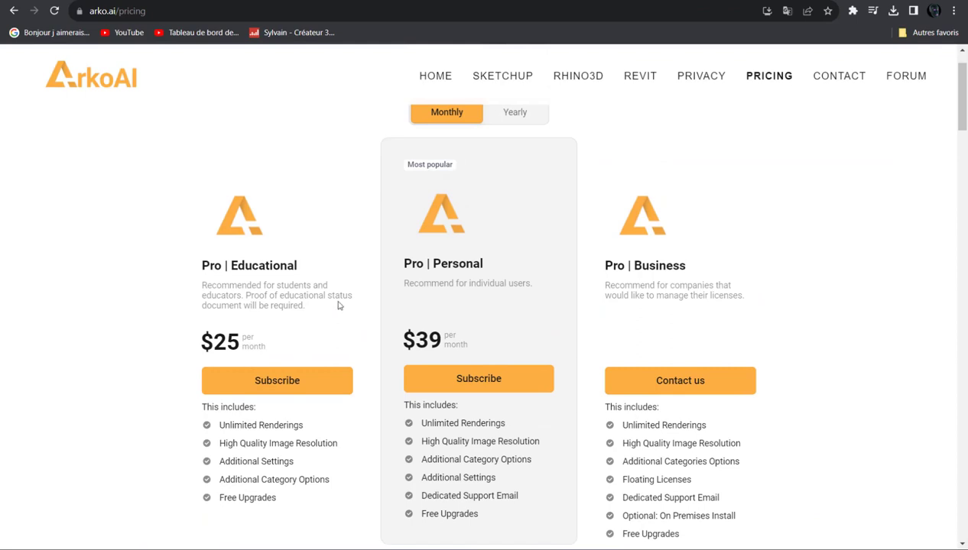
drag(299, 264, 188, 262)
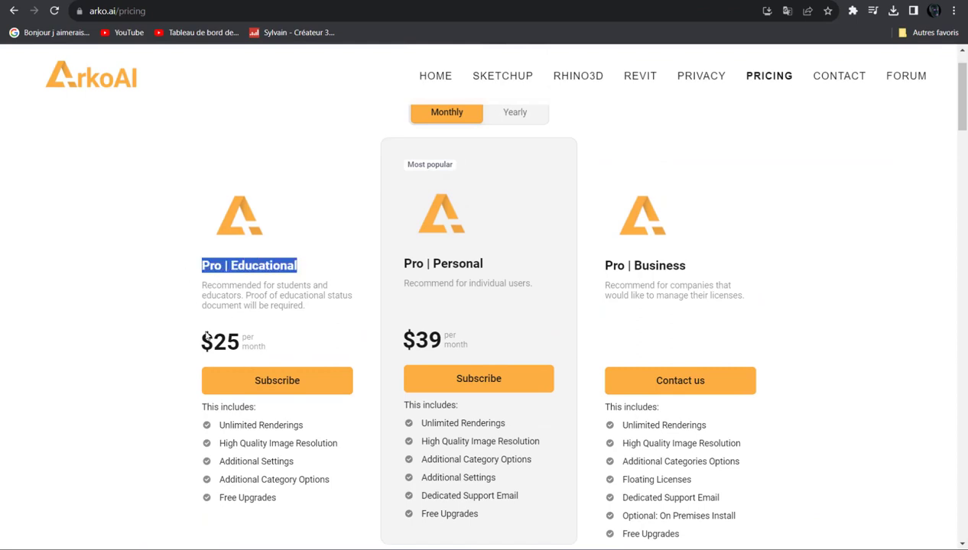
drag(244, 341, 201, 342)
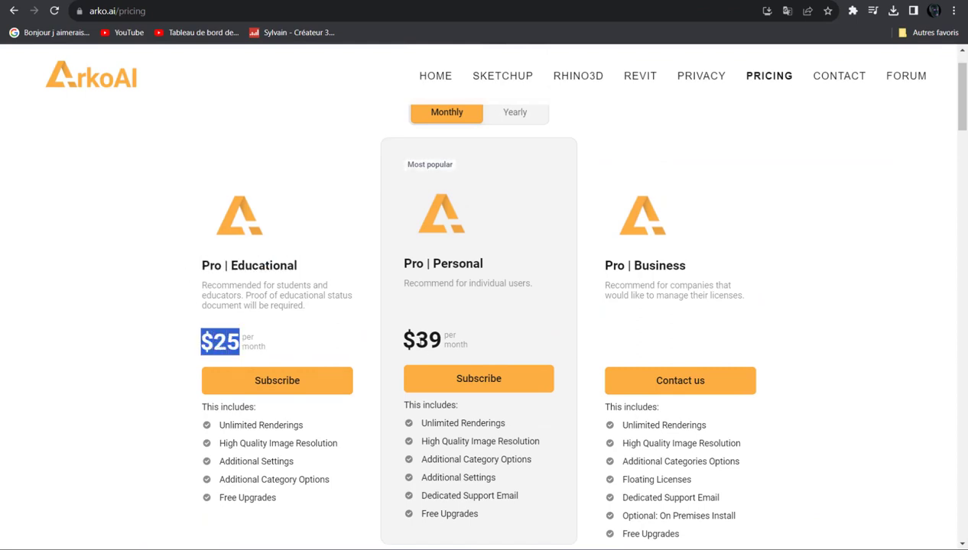
drag(403, 339, 443, 341)
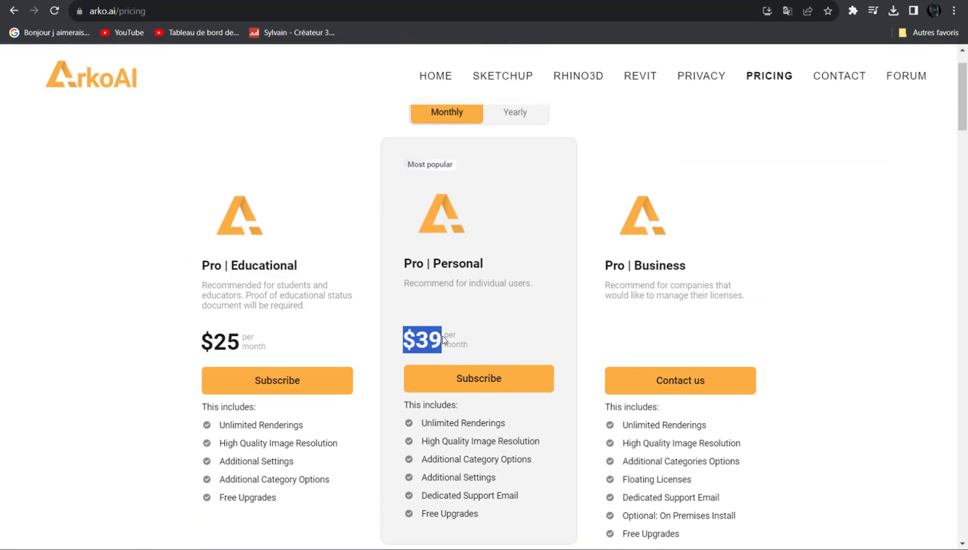
drag(423, 260, 391, 264)
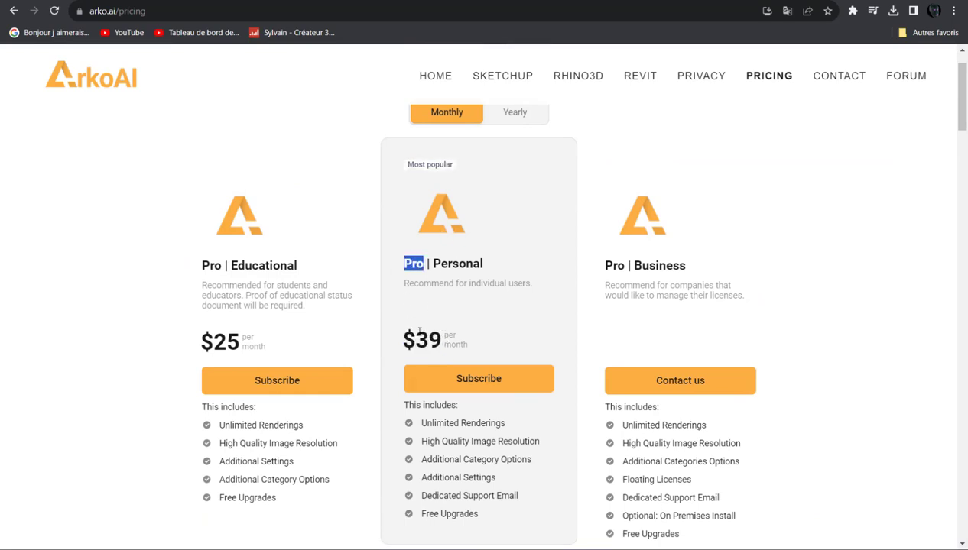
drag(442, 341, 401, 340)
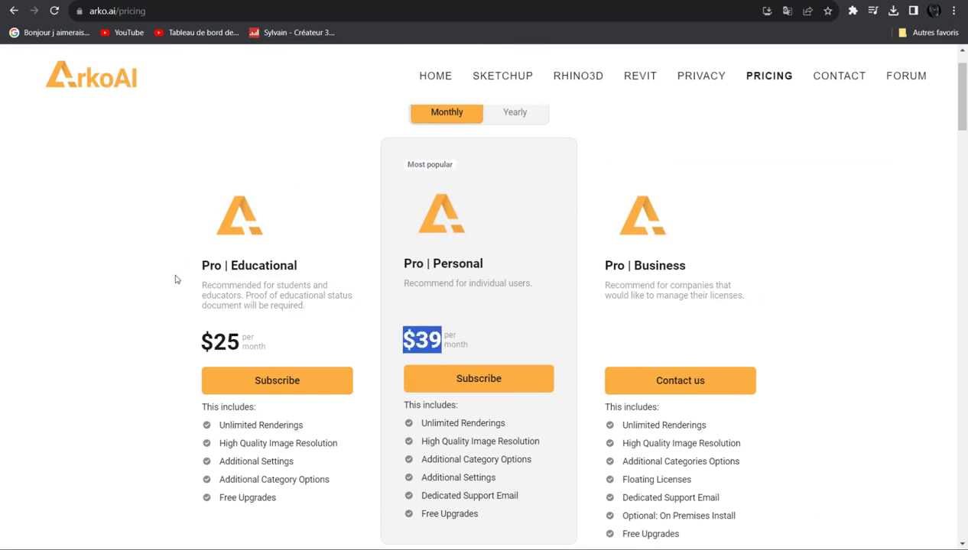
drag(441, 338, 402, 339)
scroll(524, 334, down, 1)
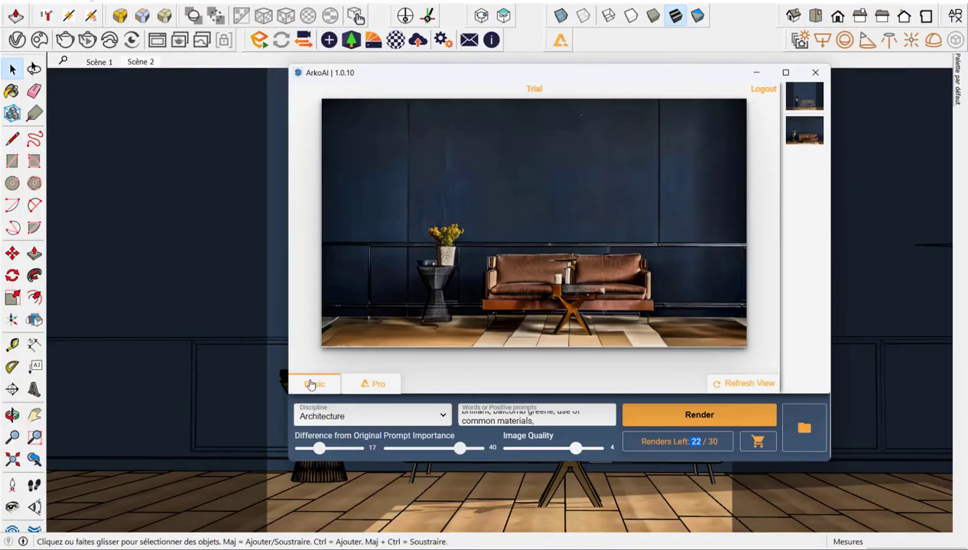
- Switch ArkoAI to its Pro settings and examine the full list of disciplines and the Seed option
click(372, 383)
click(353, 391)
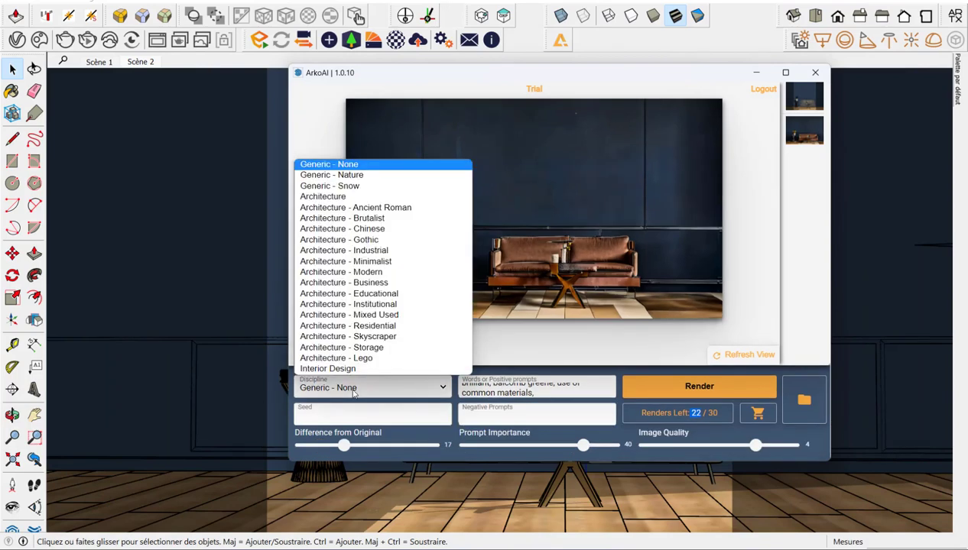
scroll(372, 289, down, 2)
scroll(371, 289, down, 4)
scroll(369, 306, up, 6)
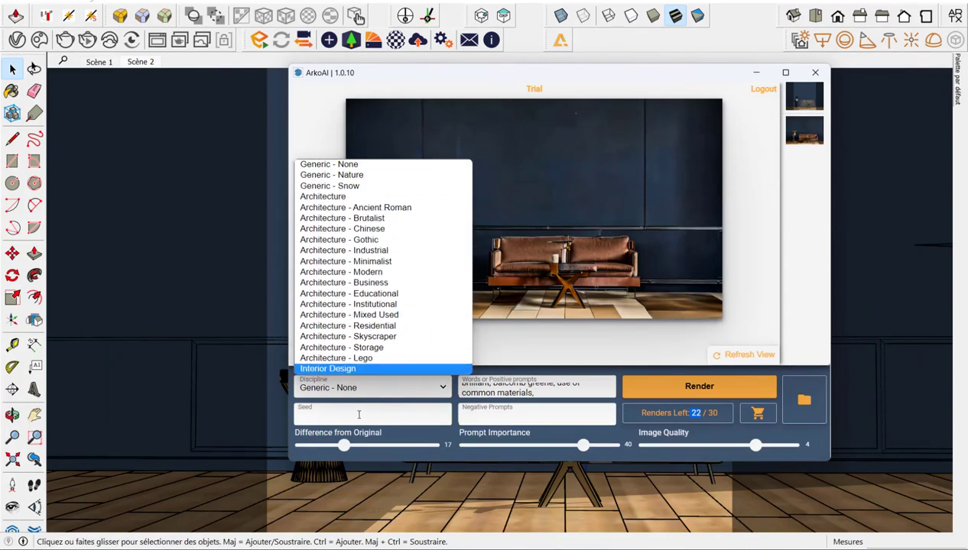
click(358, 415)
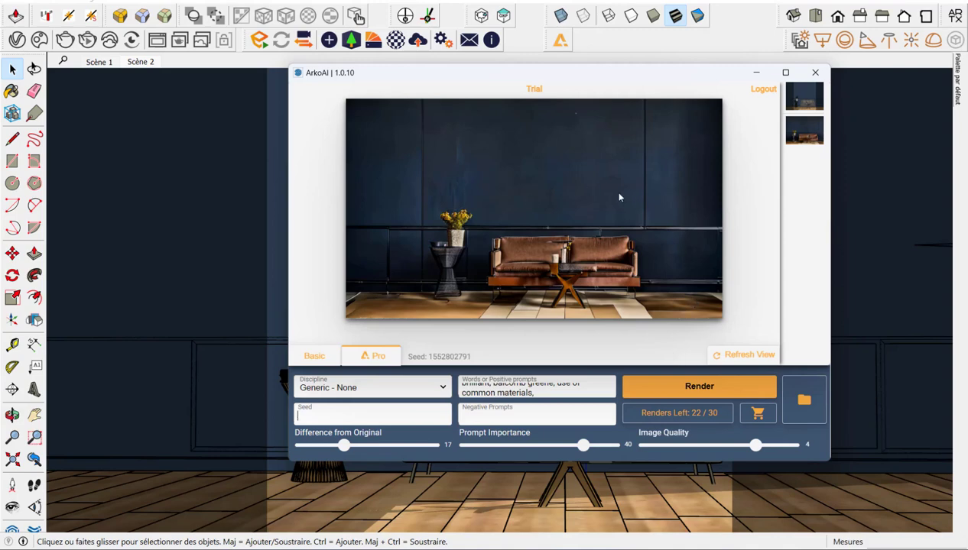
drag(563, 79, 526, 70)
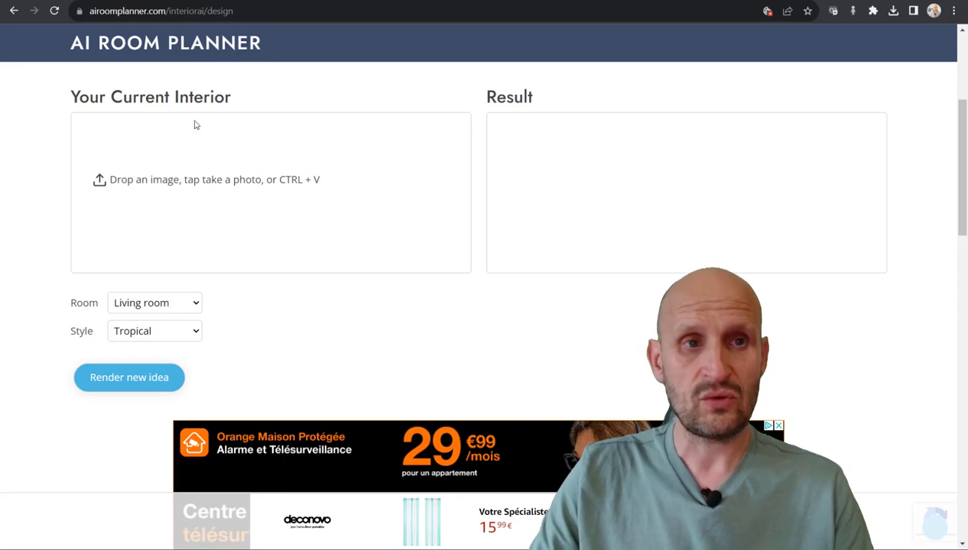
- In AI Room Planner, upload the renovation-site photo bigstock-204491545.jpg as the current interior
click(99, 182)
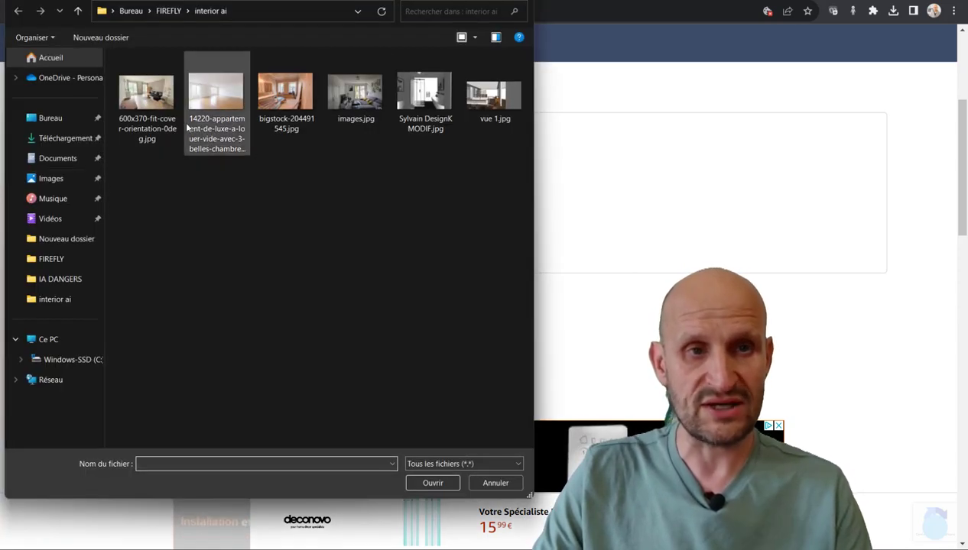
click(285, 96)
click(431, 482)
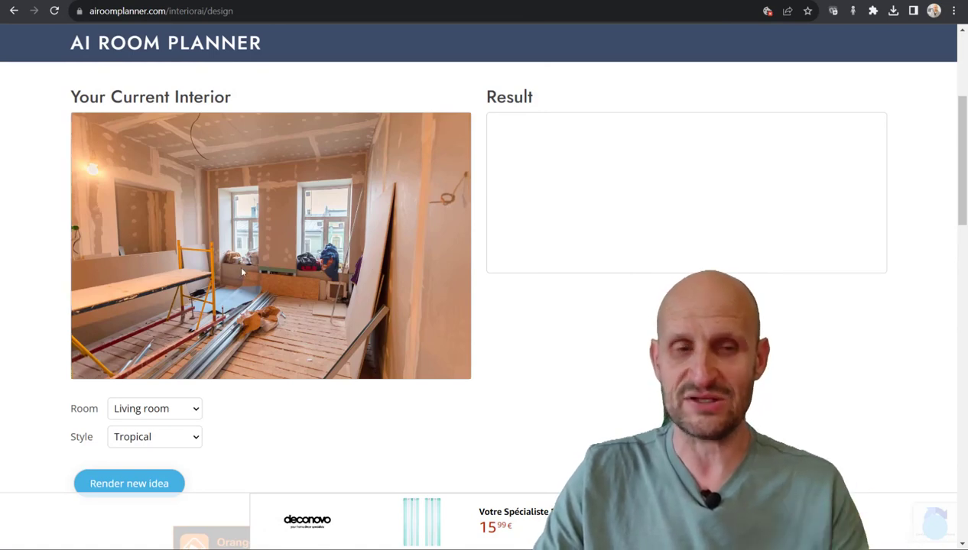
- Set the room to Living room and the style to Modern, and render a new idea for the renovation photo
click(152, 411)
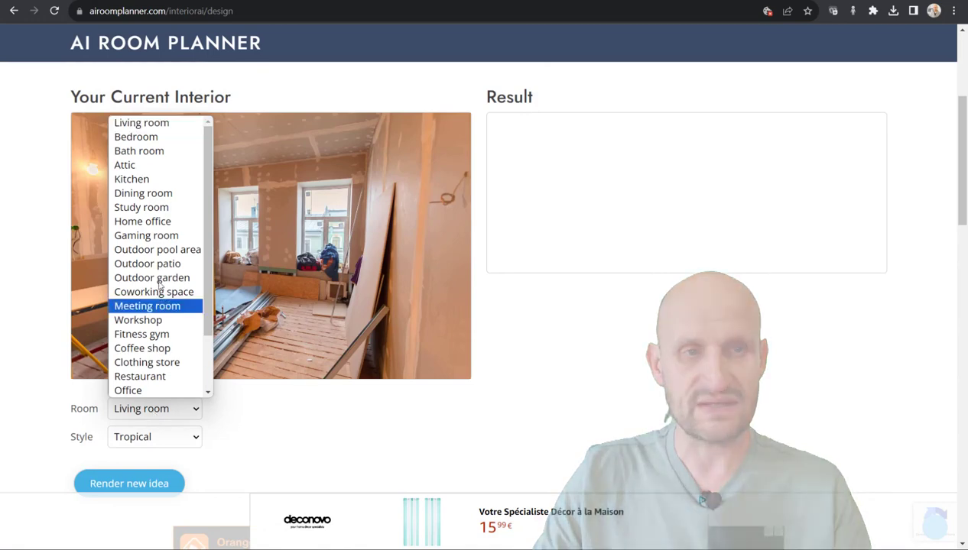
click(141, 123)
click(141, 441)
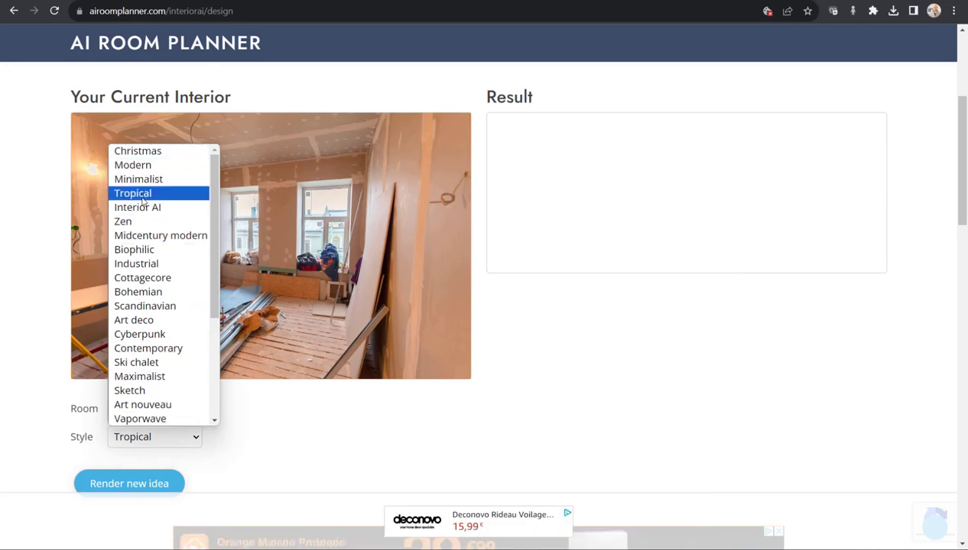
click(142, 166)
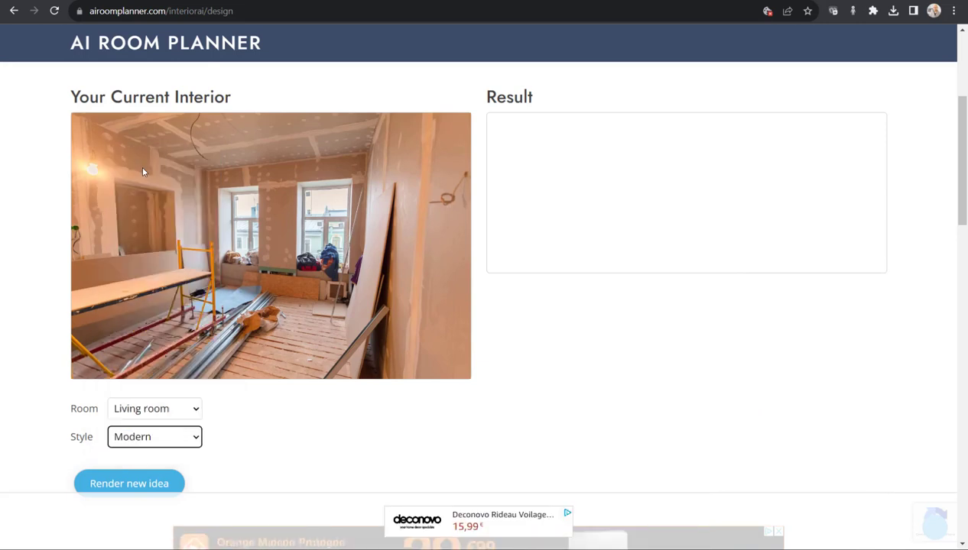
scroll(229, 447, down, 1)
click(107, 427)
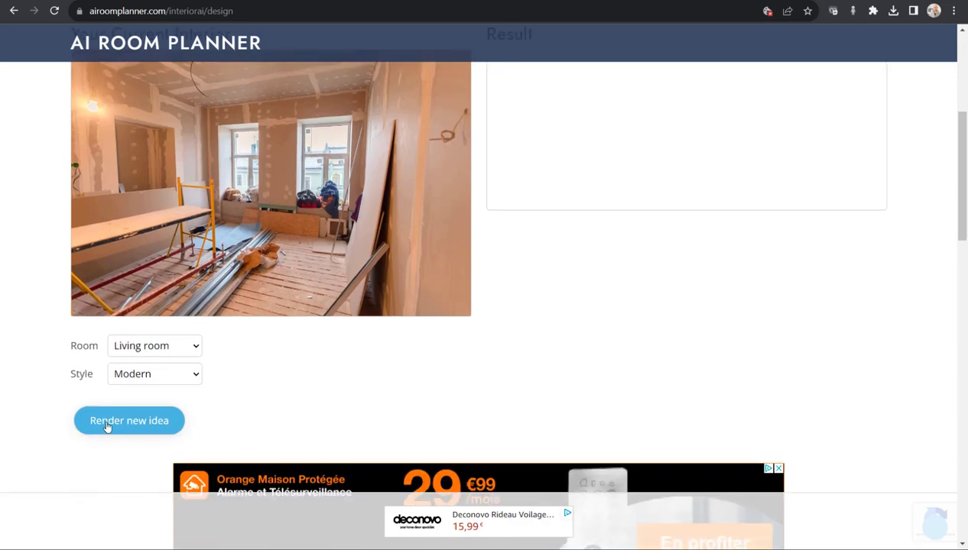
scroll(612, 440, up, 1)
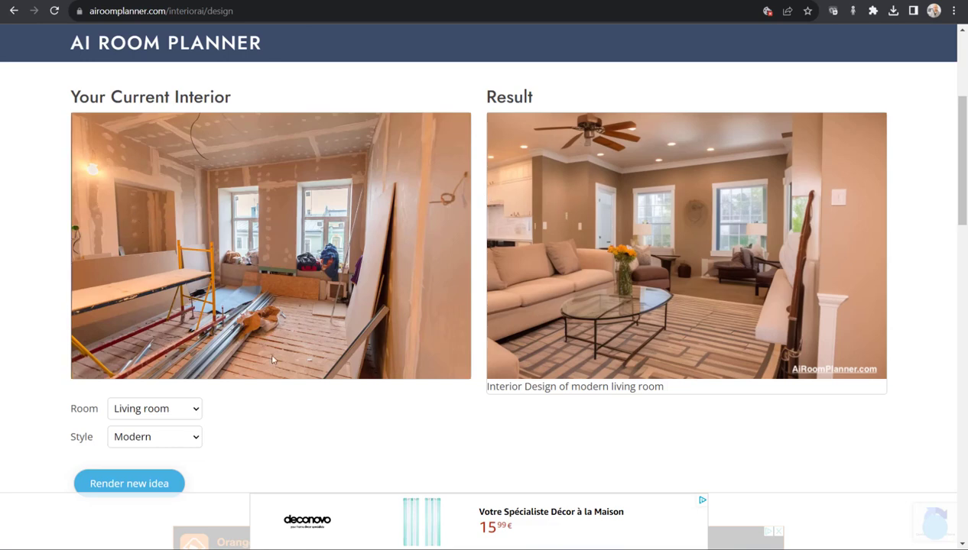
- Change the style to Zen and render another idea for the renovation photo
click(153, 438)
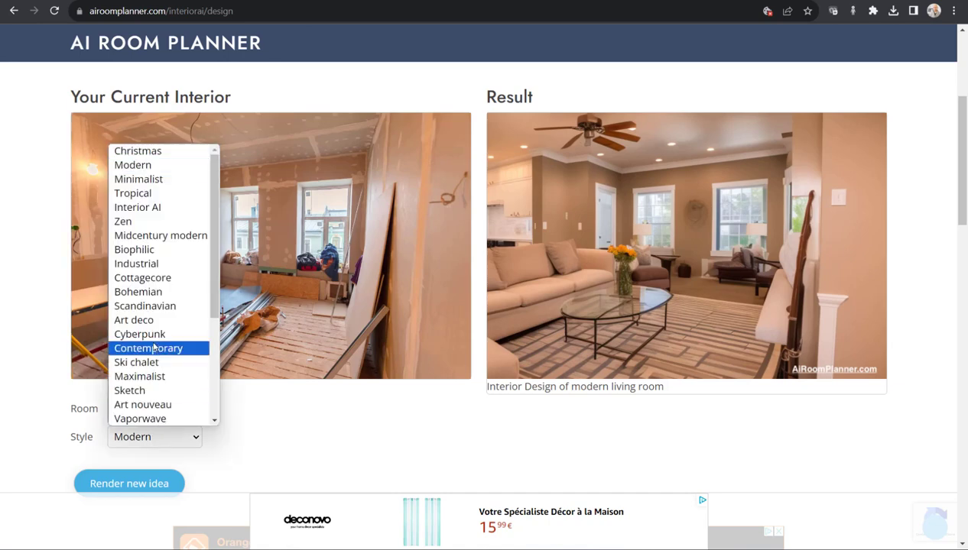
click(148, 223)
click(131, 482)
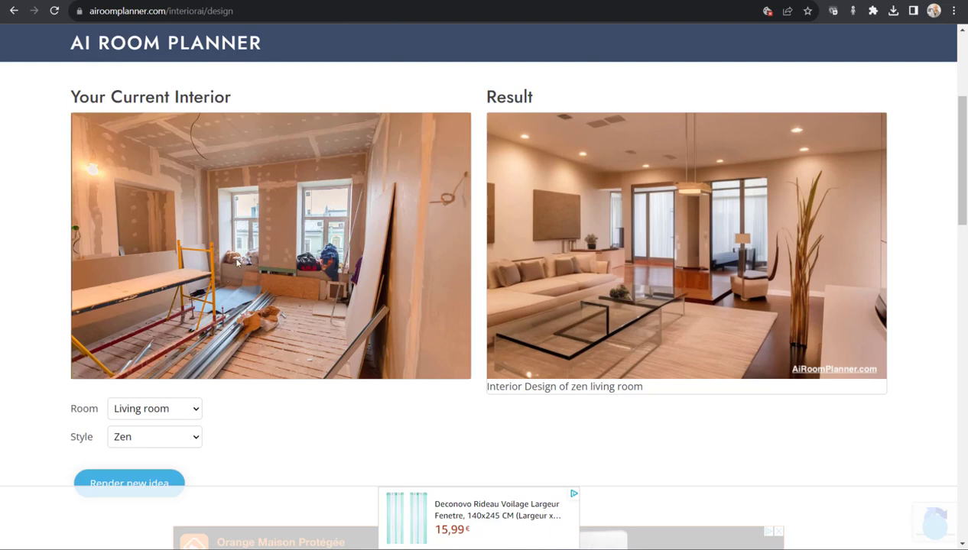
- Reload AI Room Planner and upload the furnished living room photo 600x370-fit-cover-orientation-0deg.jpg as the current interior
key(F5)
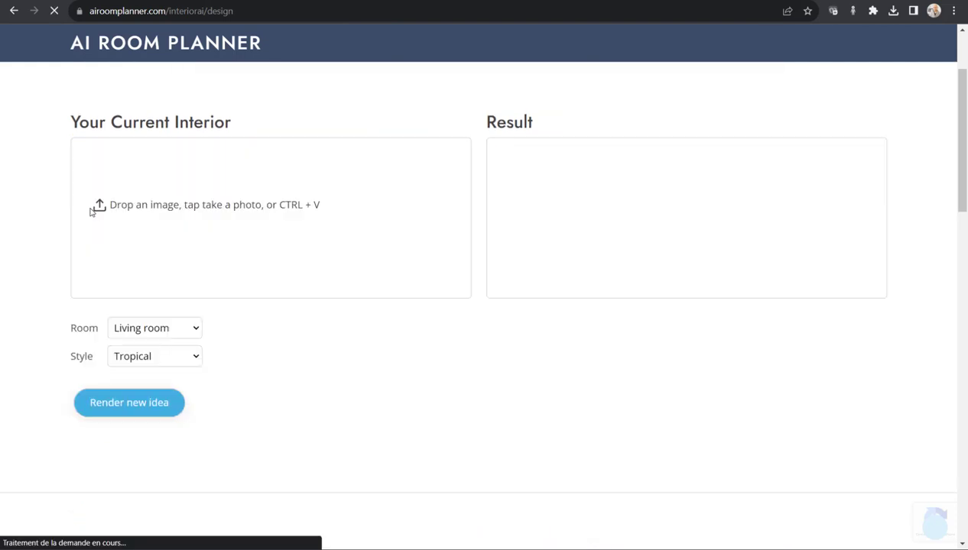
click(97, 208)
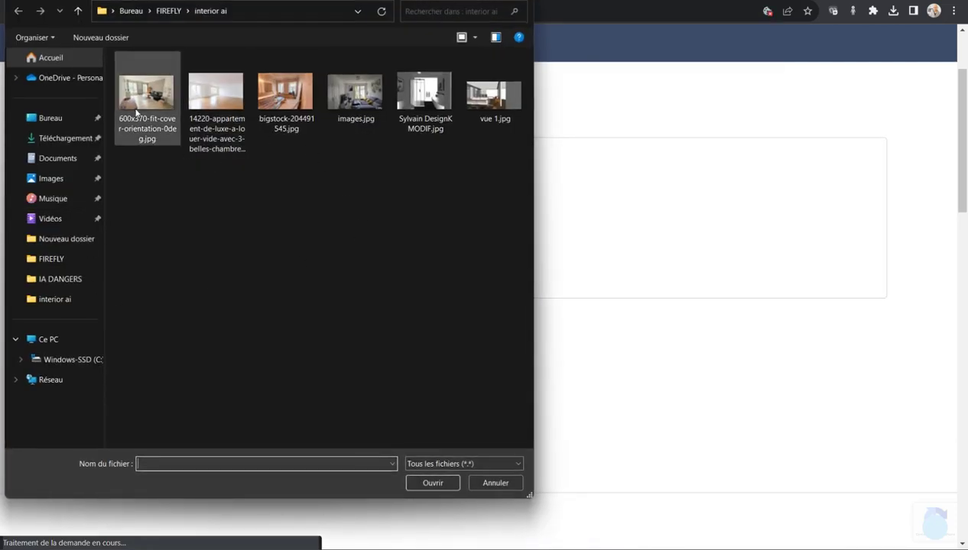
click(150, 91)
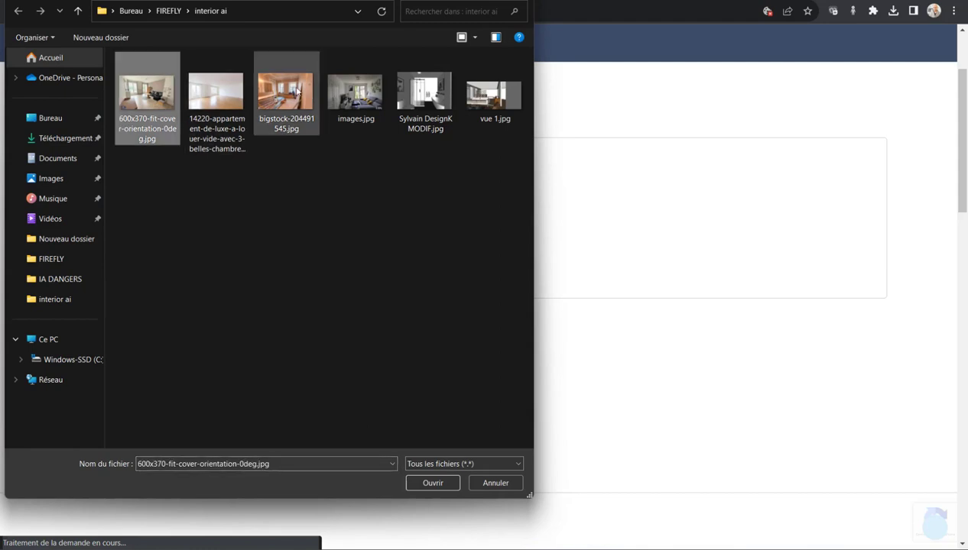
click(443, 484)
- Set the style to Contemporary and render a new idea for the furnished living room
scroll(451, 482, down, 4)
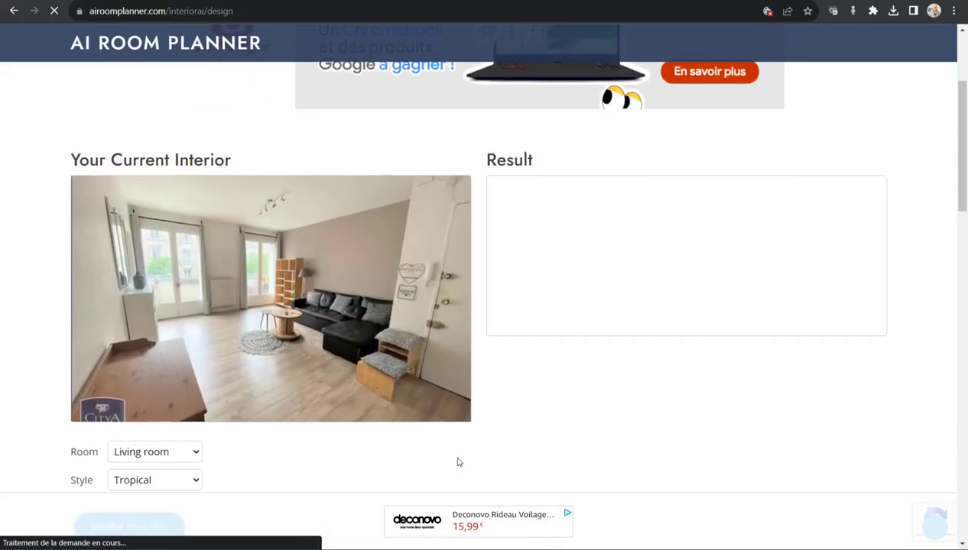
click(159, 228)
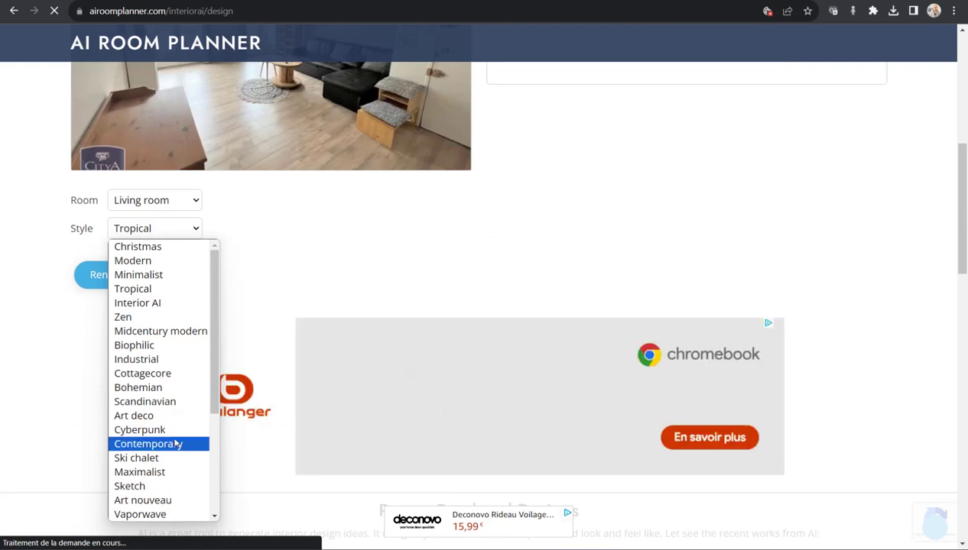
click(174, 444)
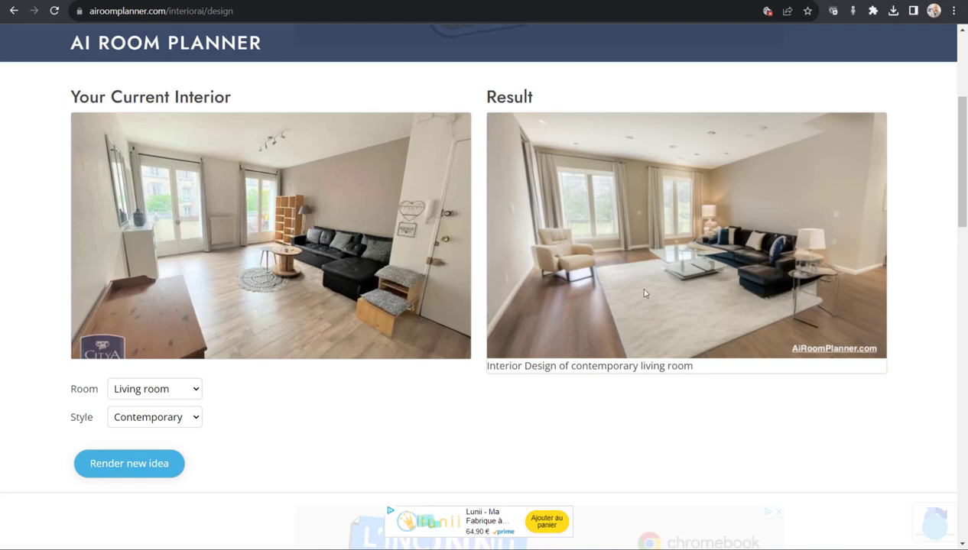
- Set the style to Bohemian and render another idea for the furnished living room
click(163, 422)
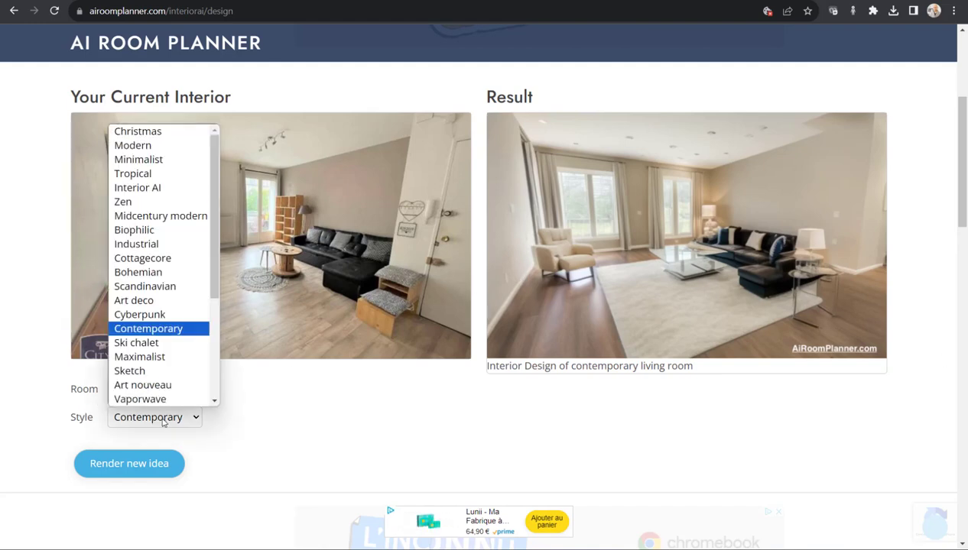
click(152, 274)
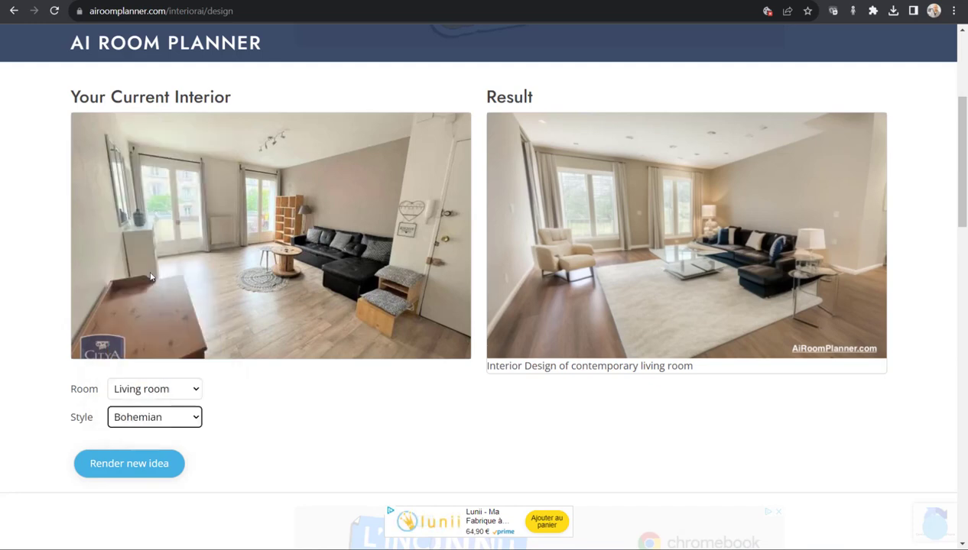
click(141, 465)
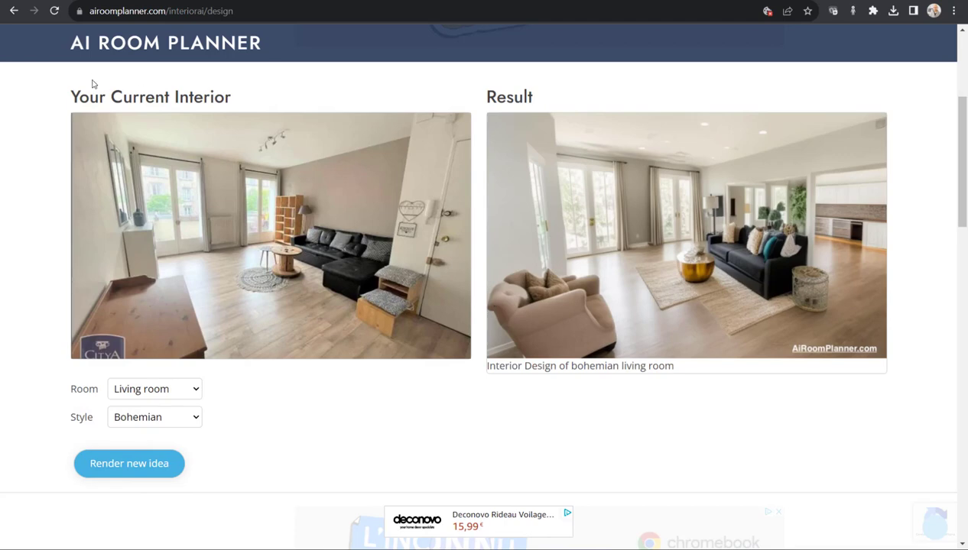
- Upload the empty apartment photo whose name starts with 14220-appartement-de-luxe as the current interior and render it as a Tropical living room
click(97, 327)
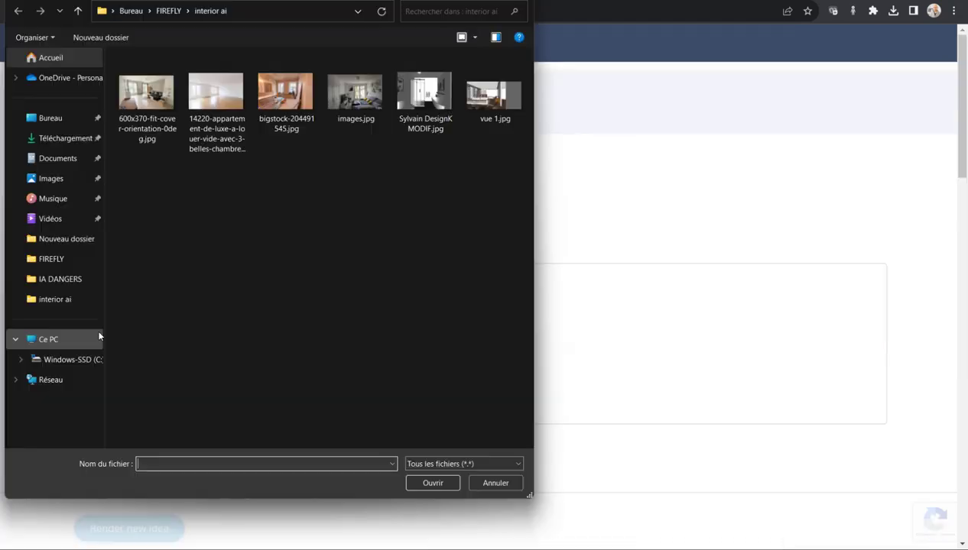
click(217, 102)
click(436, 490)
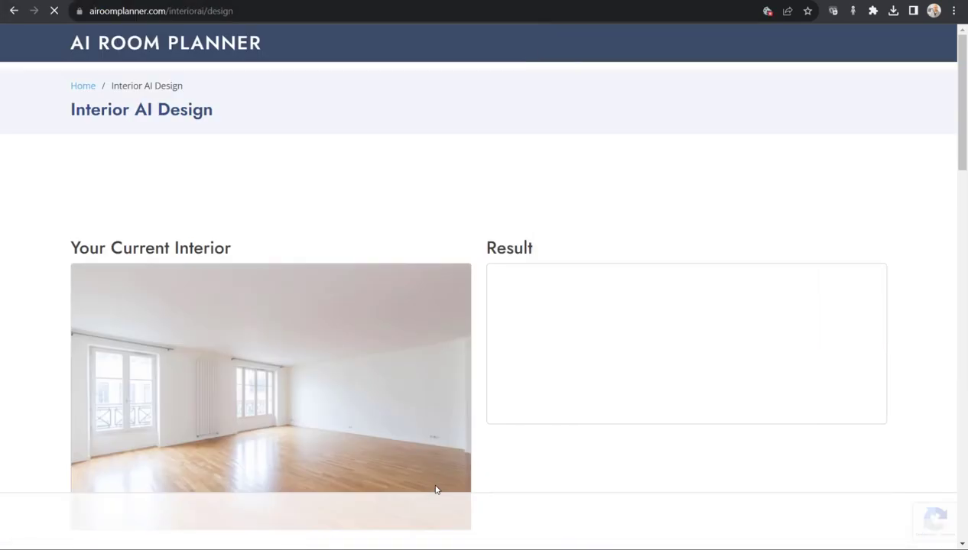
scroll(357, 393, down, 3)
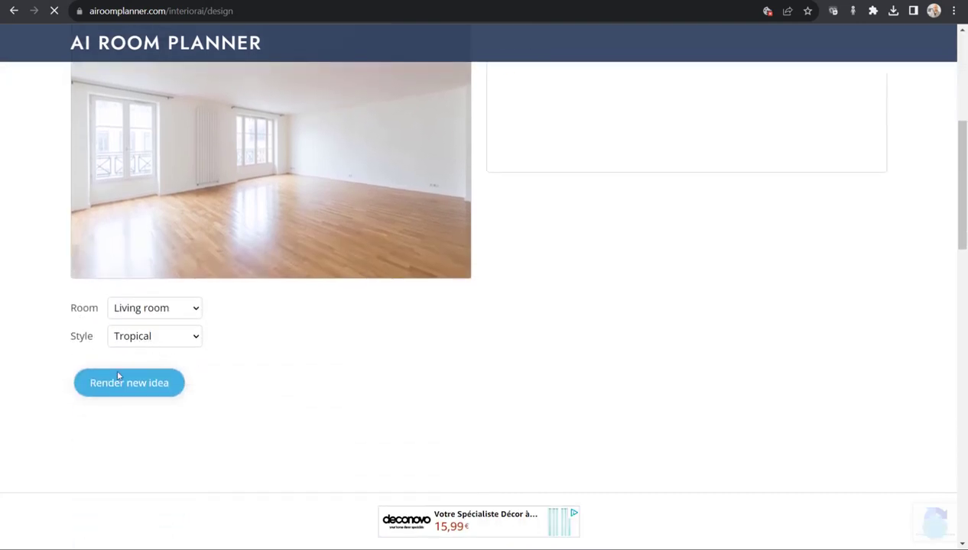
scroll(536, 453, up, 3)
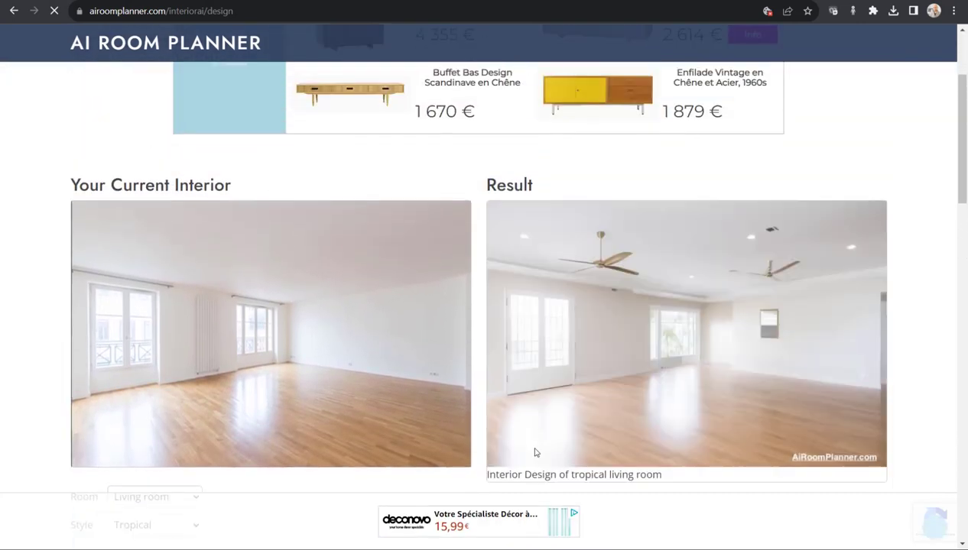
scroll(506, 285, down, 1)
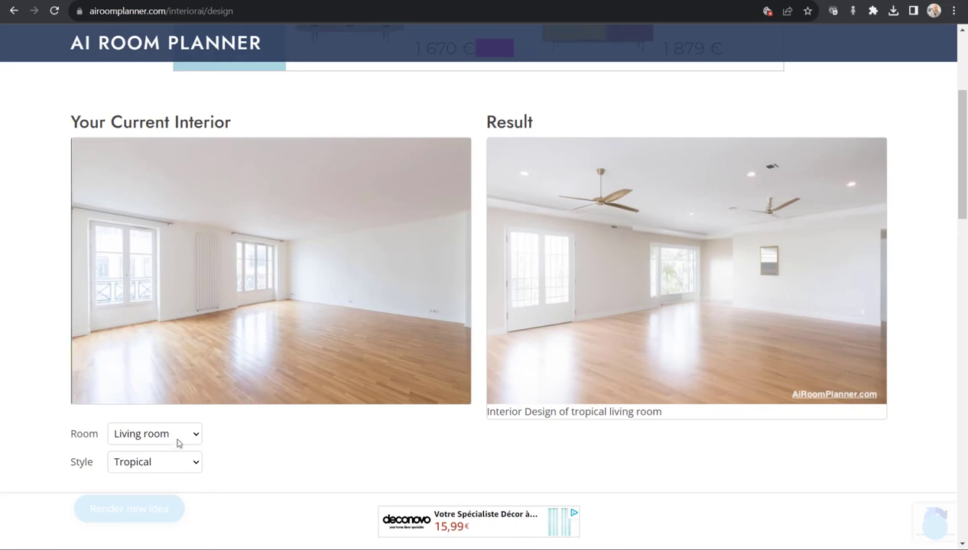
- Change the style to Industrial and render a new idea for the empty apartment
click(162, 466)
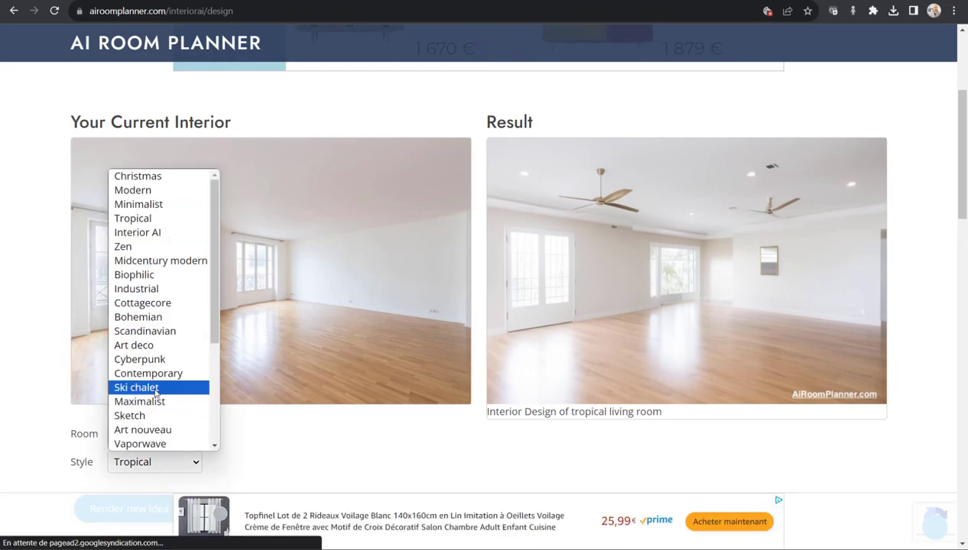
click(136, 289)
scroll(460, 458, down, 2)
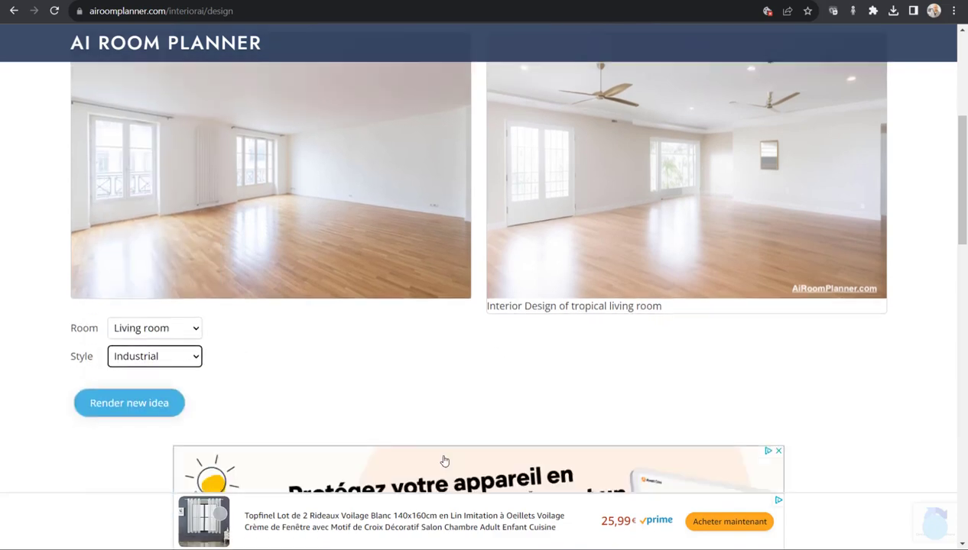
click(120, 389)
scroll(310, 294, up, 1)
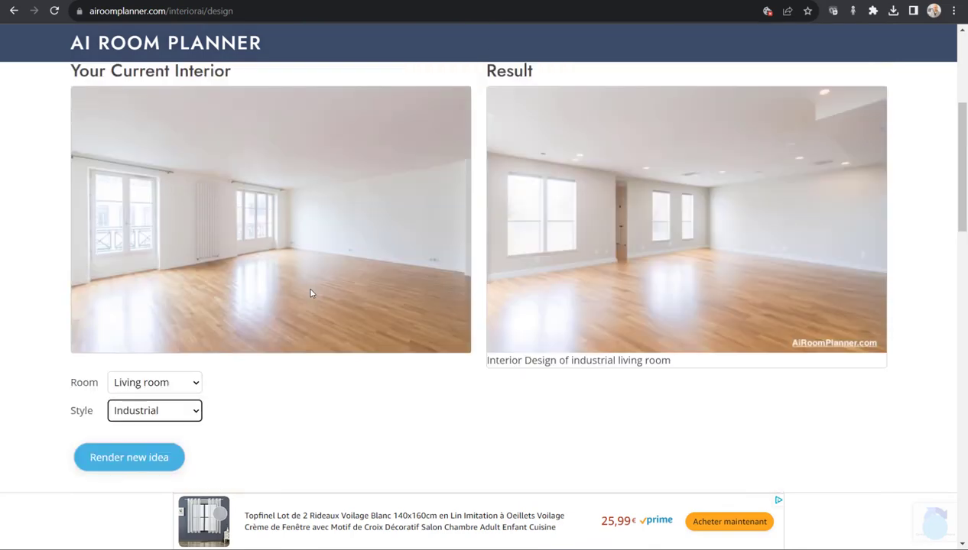
- Change the style to Maximalist and render another idea for the empty apartment
click(151, 413)
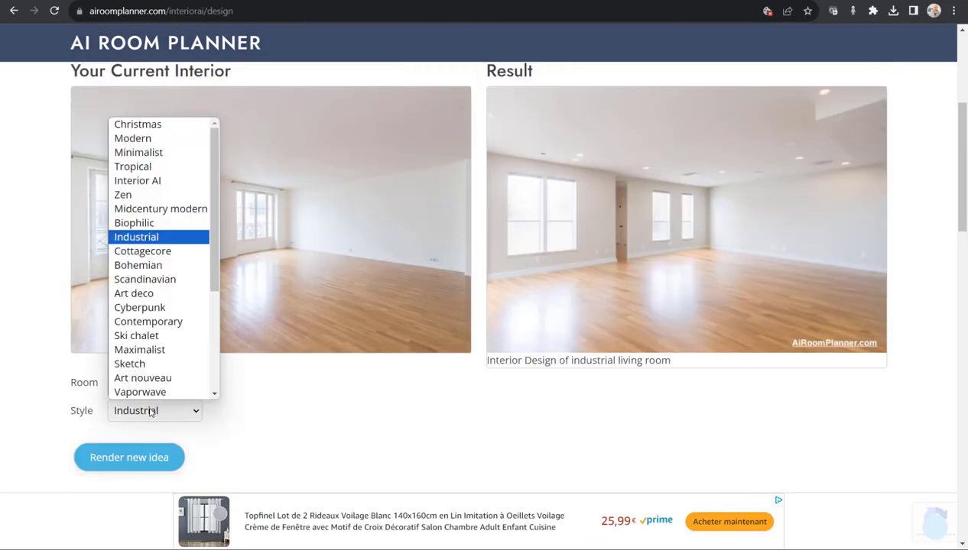
click(167, 353)
click(134, 458)
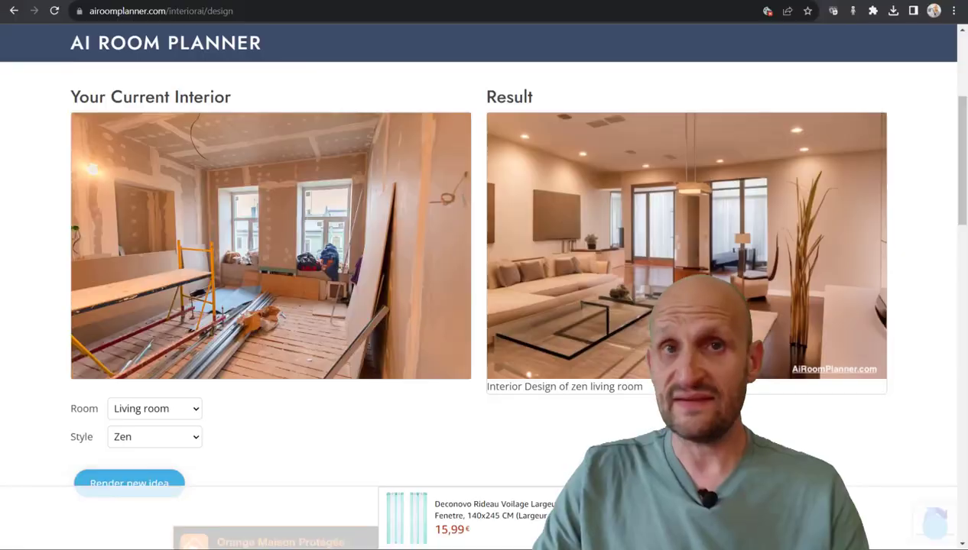
- Switch to PromeAI and start its Sketch Rendering tool from the Interior design scenario
click(229, 1)
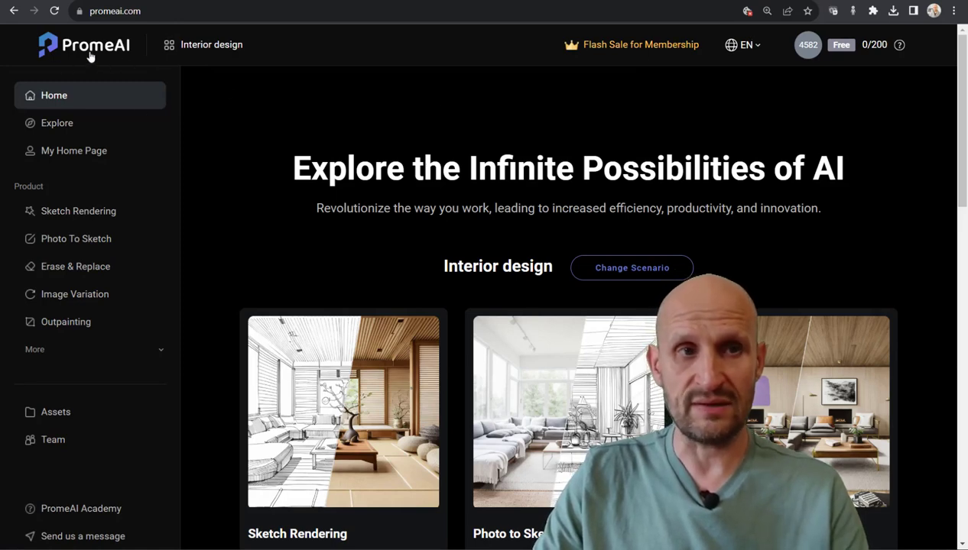
mouse_move(875, 47)
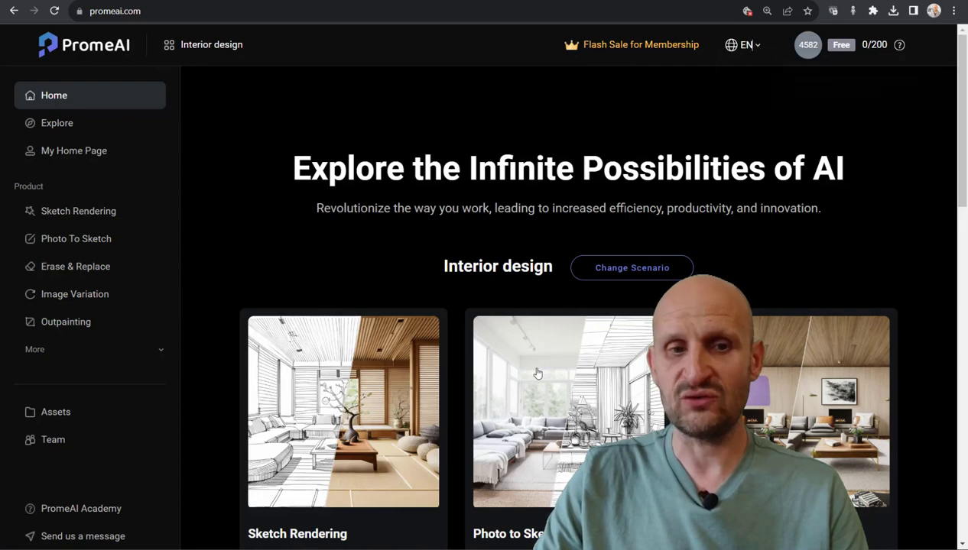
scroll(462, 346, down, 6)
scroll(461, 346, up, 4)
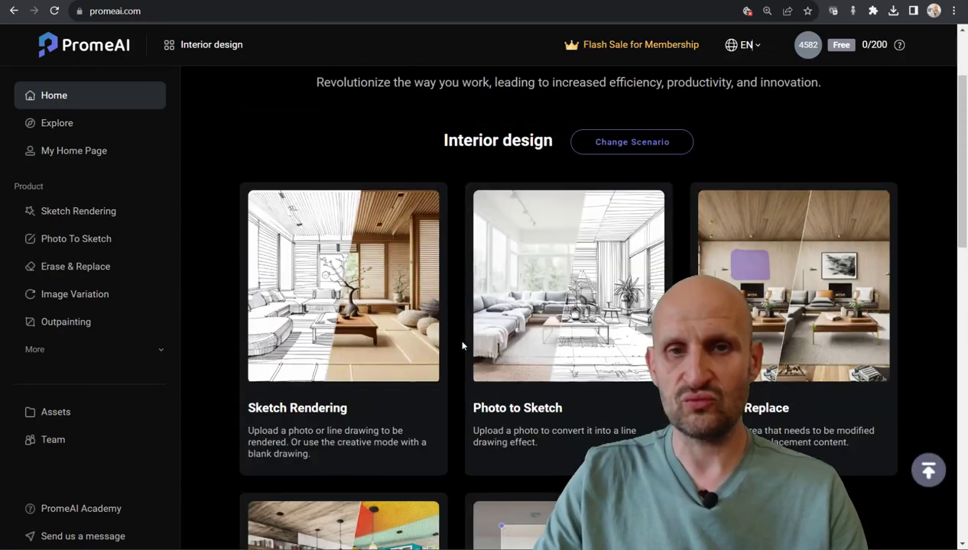
mouse_move(311, 449)
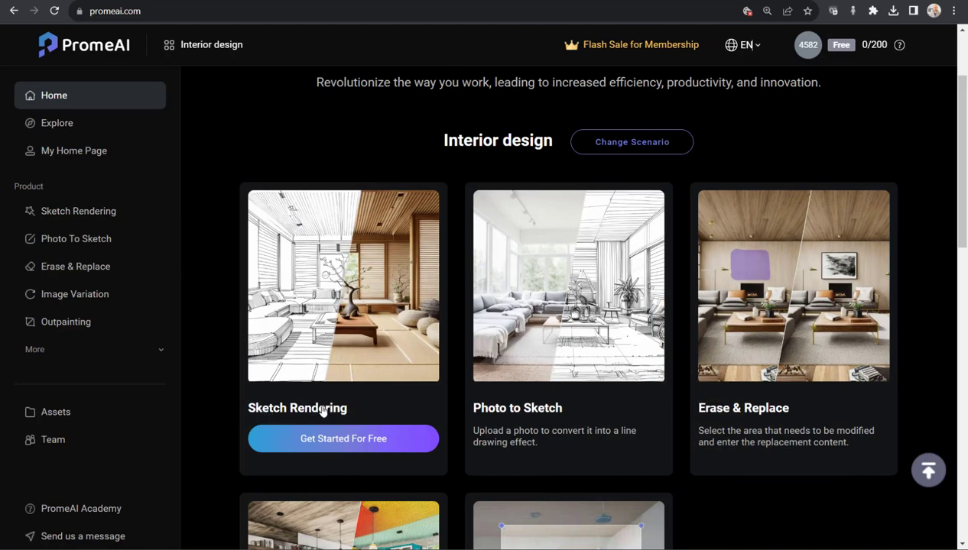
click(333, 438)
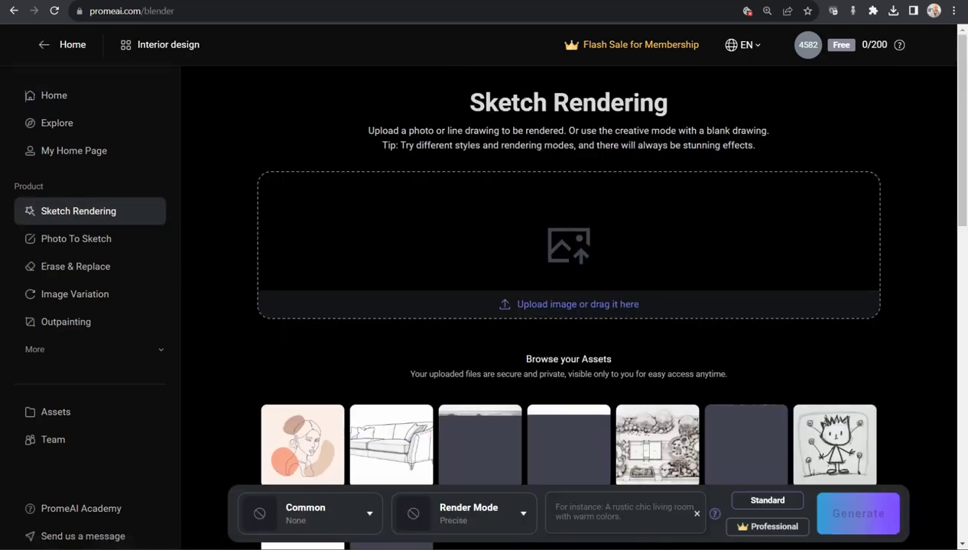
- Upload the black-and-white bathroom view, the file ending in MODIF.jpg, as the source image for Sketch Rendering
click(568, 242)
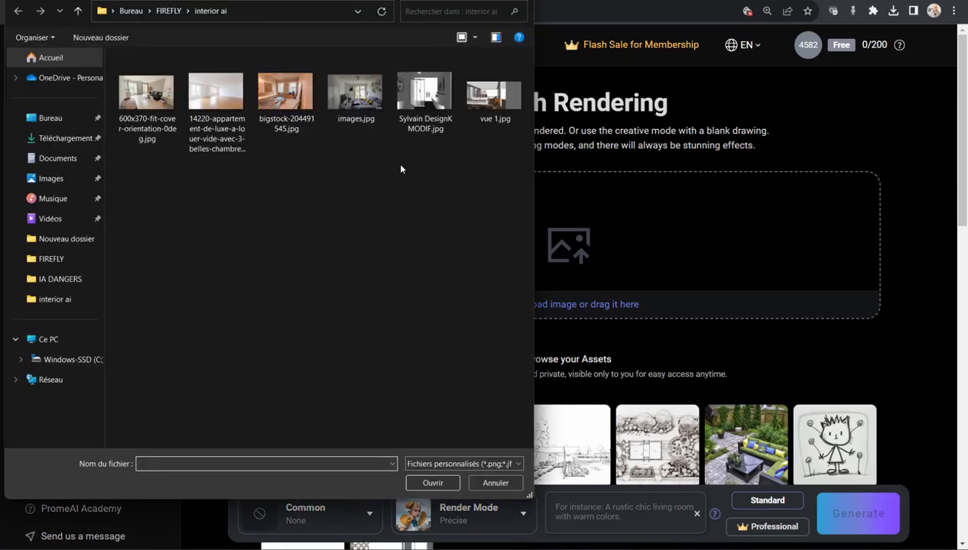
click(413, 94)
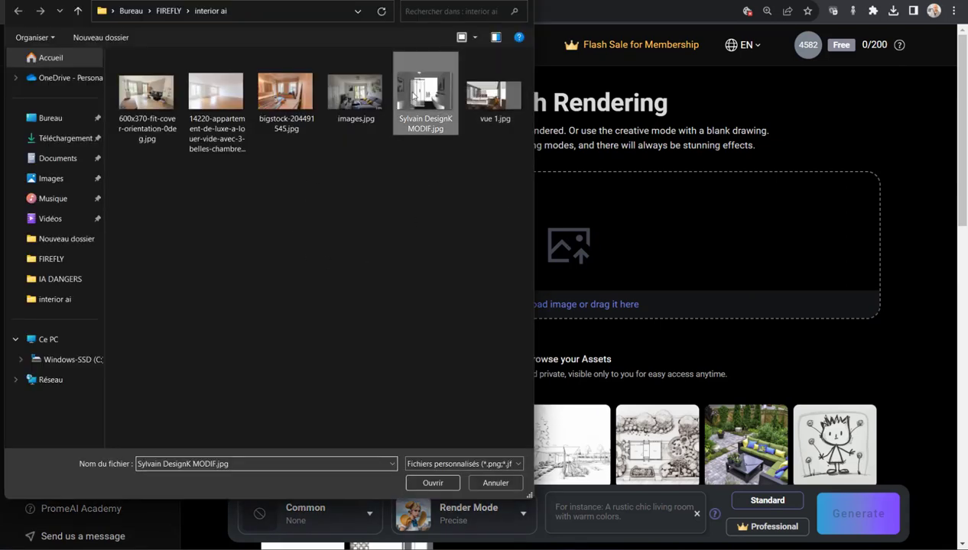
click(432, 483)
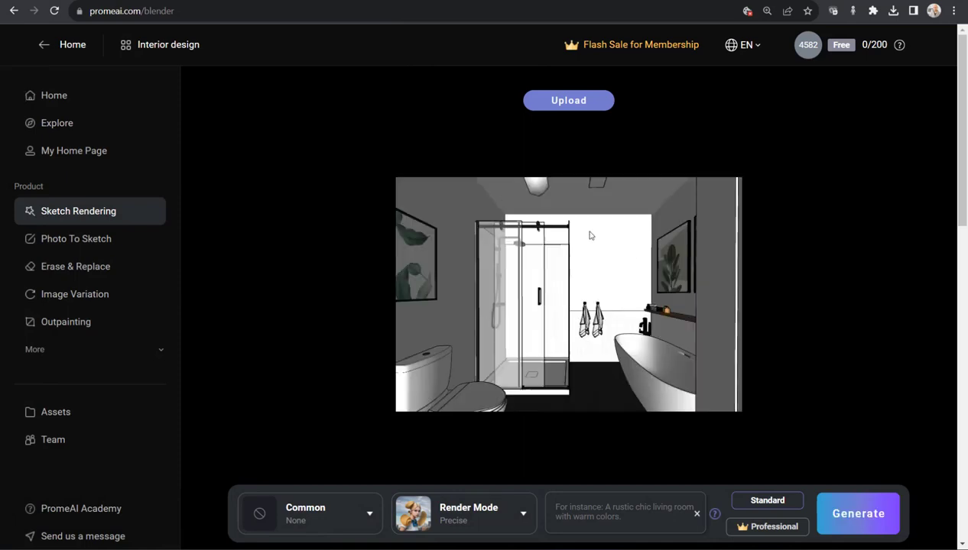
- Choose the Modern bathroom style German Modern Classic from the Interior Design categories for the rendering
scroll(508, 297, down, 3)
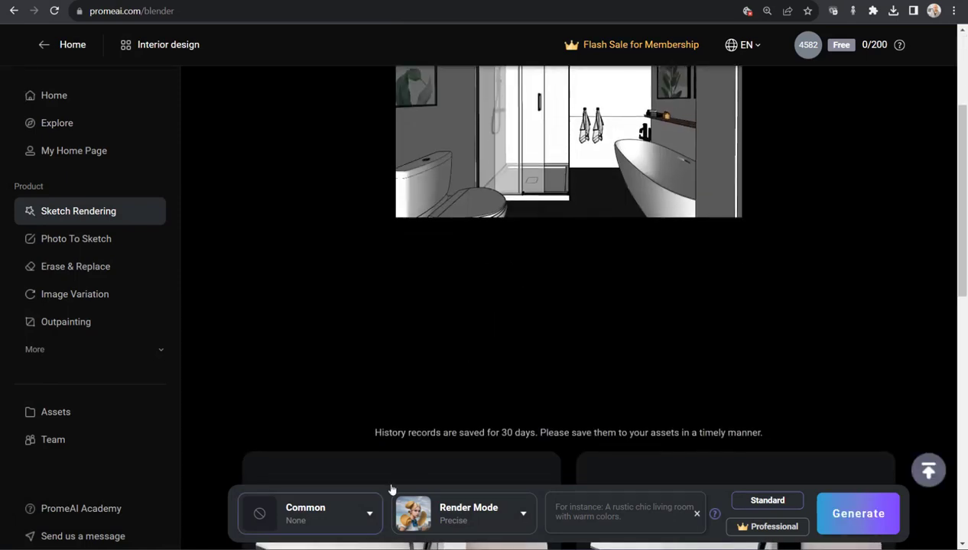
click(369, 514)
click(290, 392)
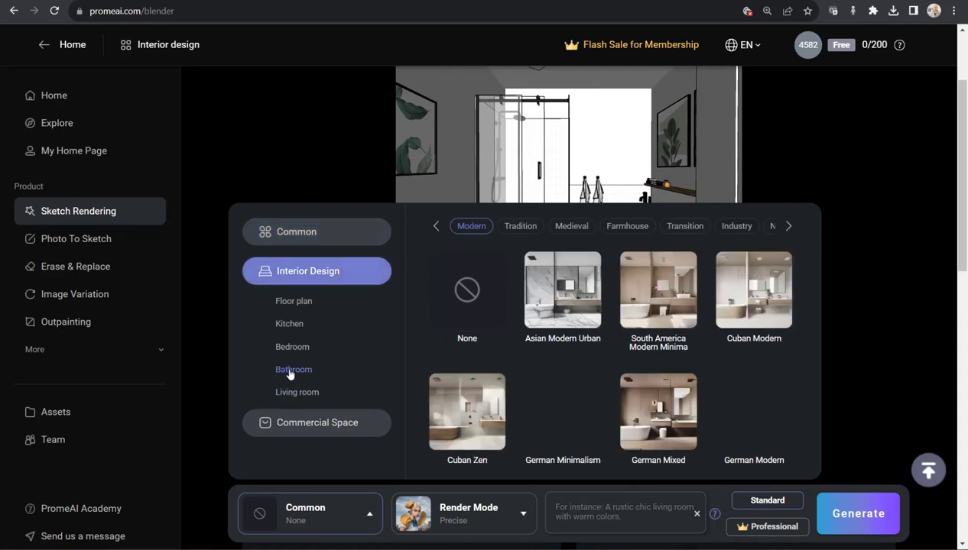
mouse_move(563, 304)
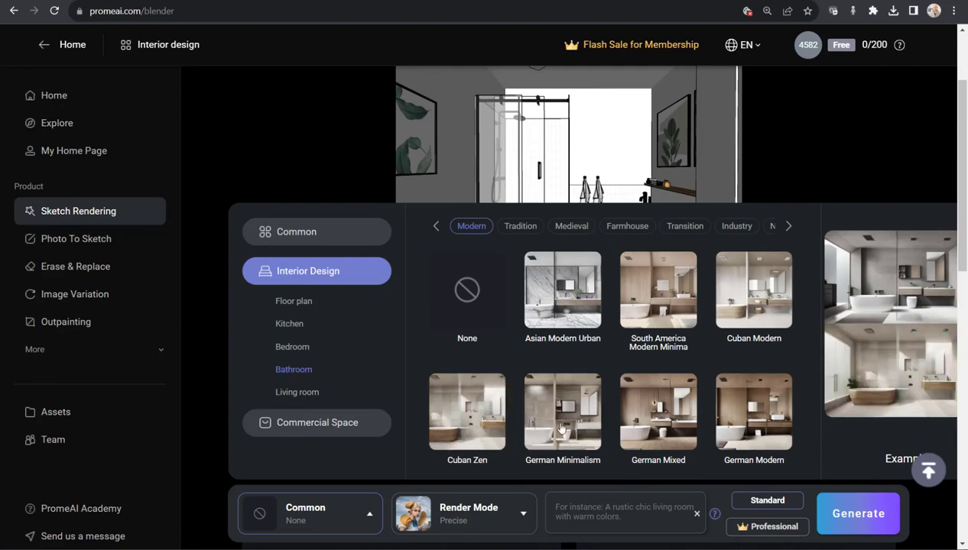
scroll(741, 432, down, 3)
scroll(742, 432, down, 2)
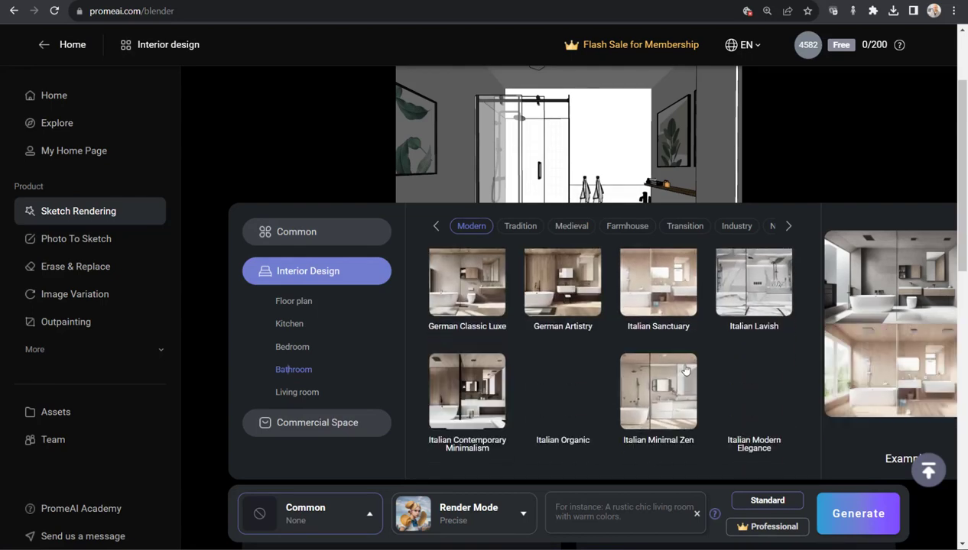
scroll(676, 473, down, 1)
scroll(666, 436, down, 1)
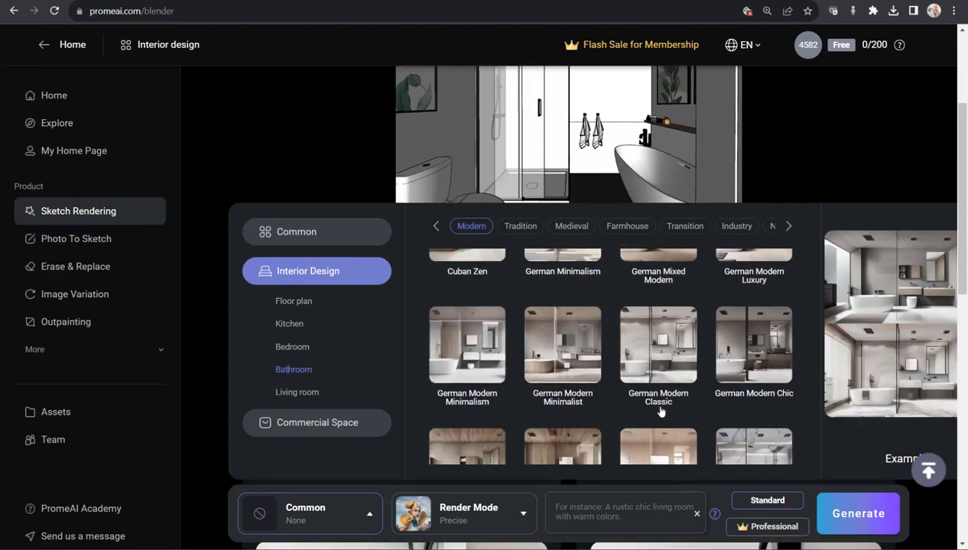
click(663, 341)
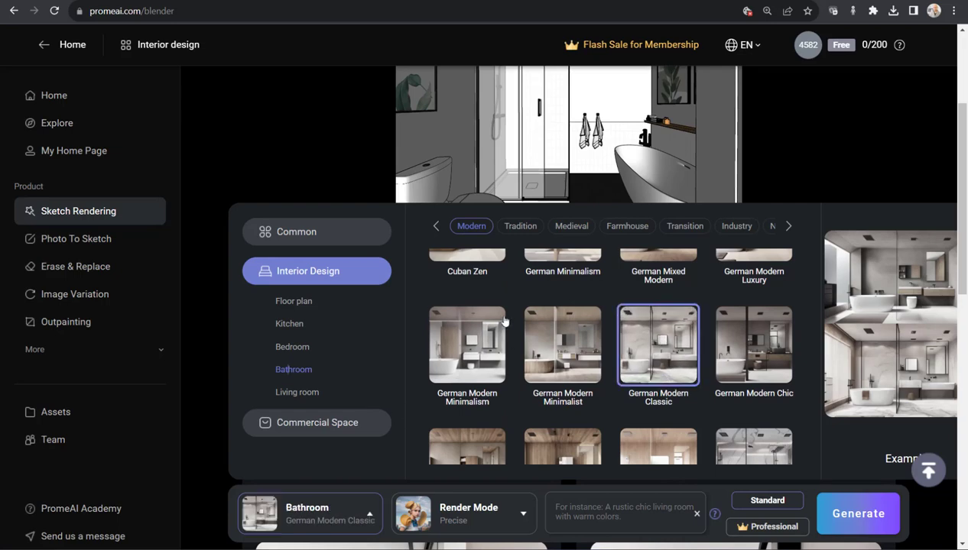
click(290, 432)
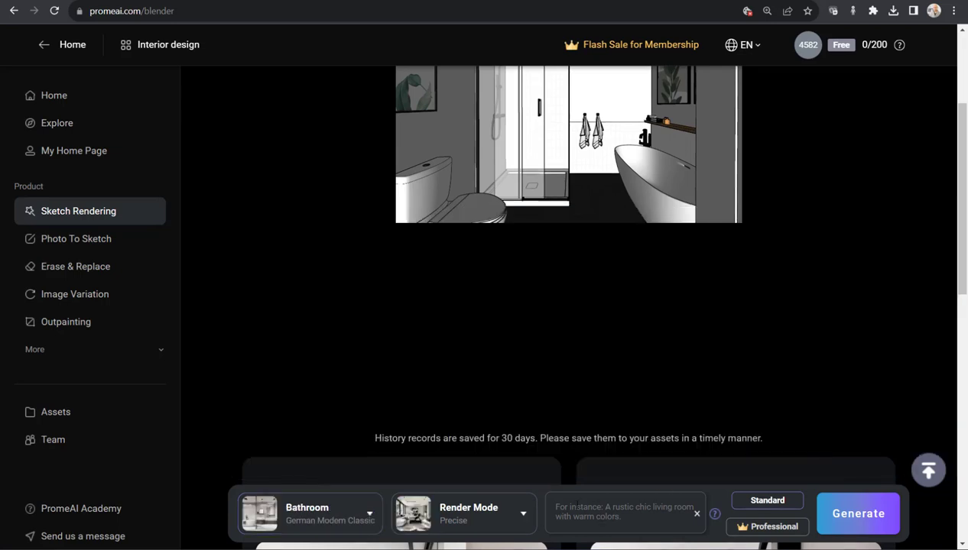
- Enter the prompt "white walls, modern style, glossy" and generate the bathroom rendering in Standard quality
scroll(568, 229, up, 2)
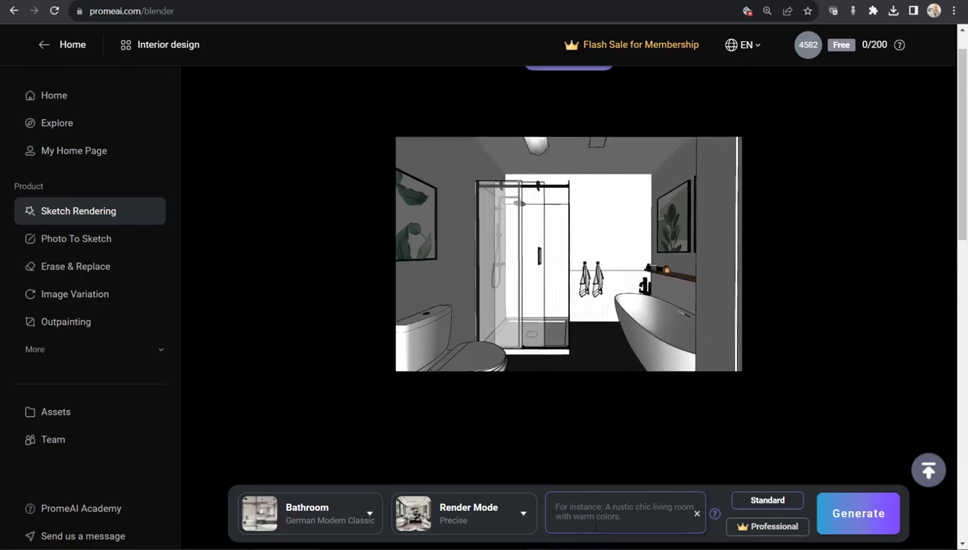
click(594, 510)
text(wi)
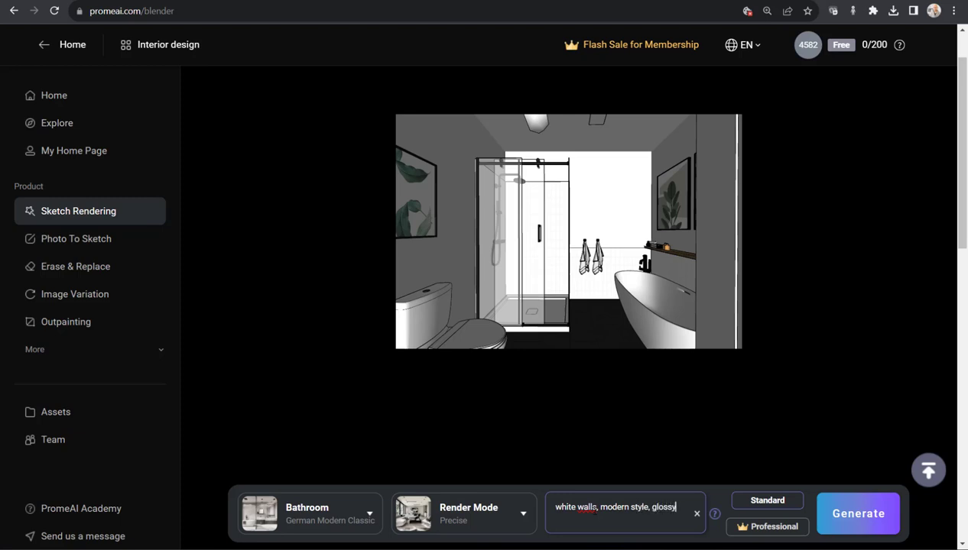
click(760, 505)
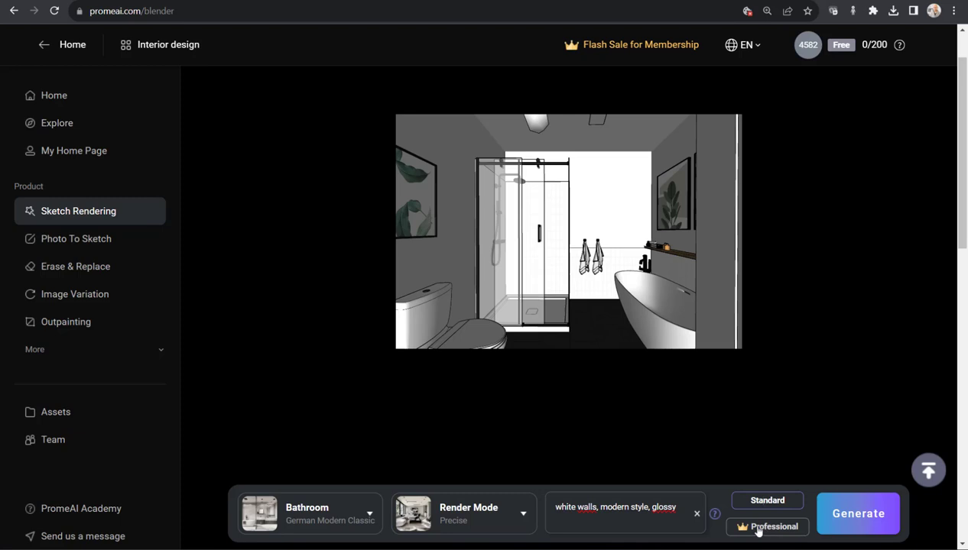
click(851, 514)
- Examine the generated bathroom renderings and compare them with the original black-and-white view
scroll(836, 460, down, 2)
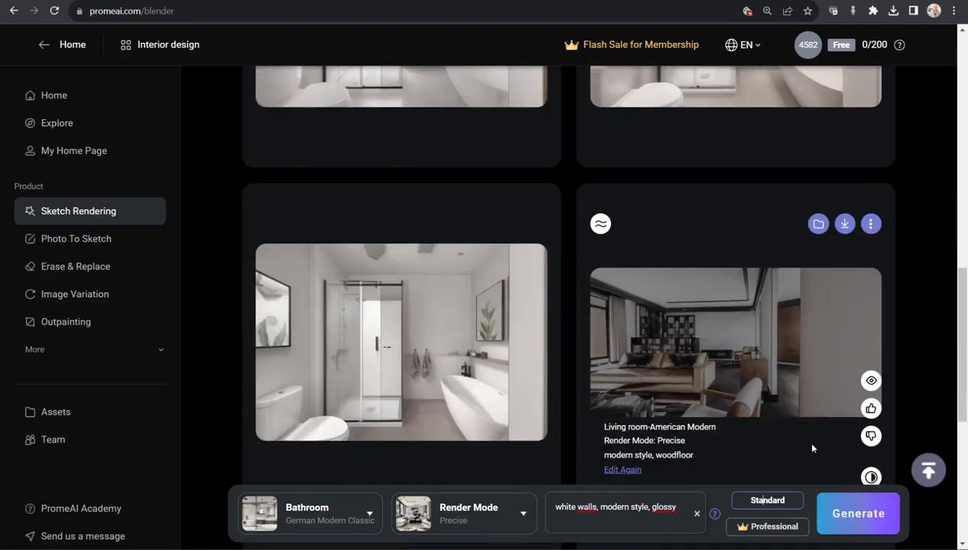
scroll(505, 367, up, 2)
scroll(517, 306, down, 1)
scroll(535, 260, up, 3)
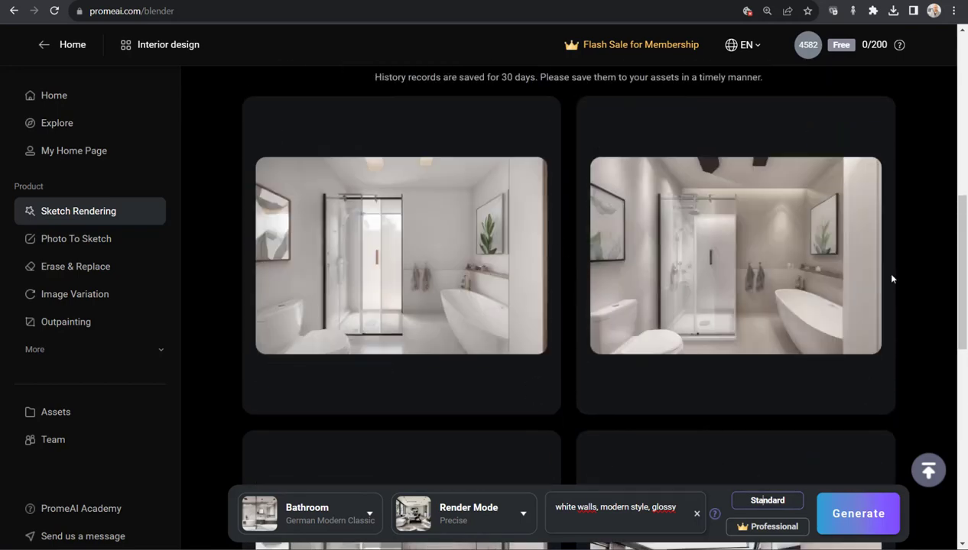
scroll(591, 316, down, 3)
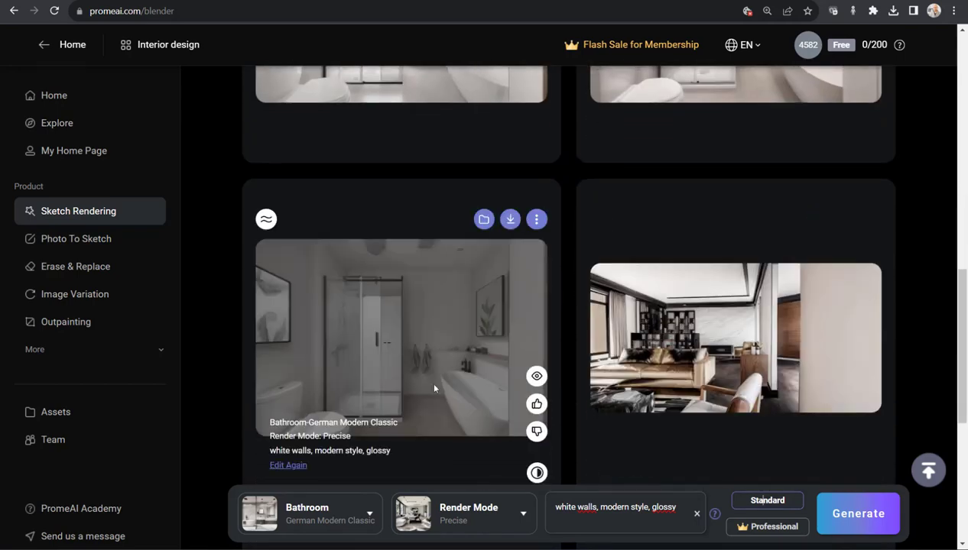
click(536, 473)
scroll(466, 315, up, 4)
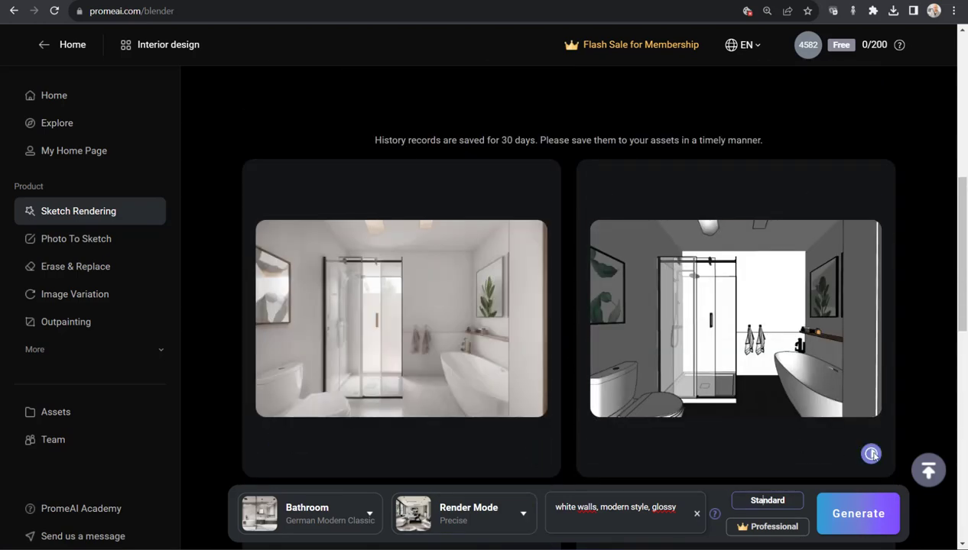
- Upload the living room view with the white sofa as the new source image for Sketch Rendering
scroll(944, 306, up, 5)
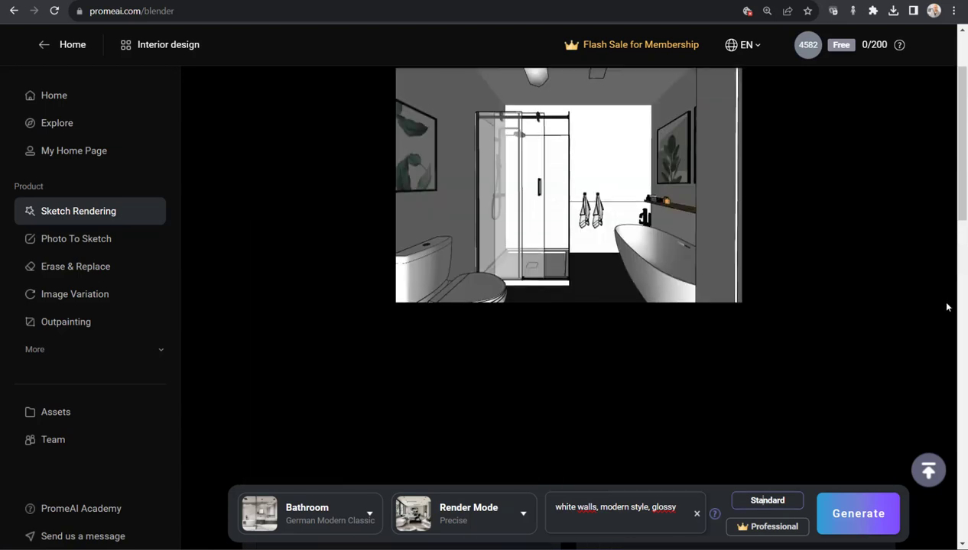
scroll(945, 307, up, 2)
click(579, 112)
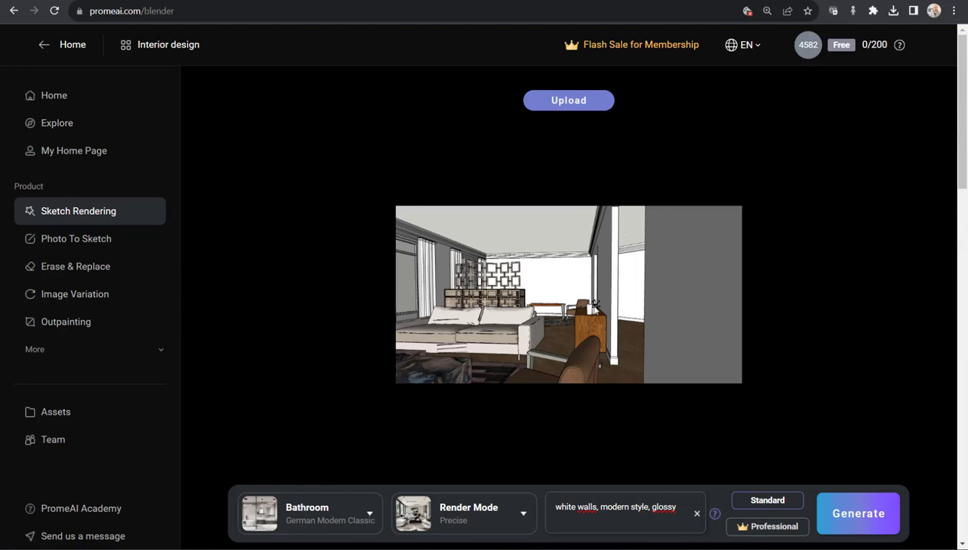
scroll(609, 269, down, 1)
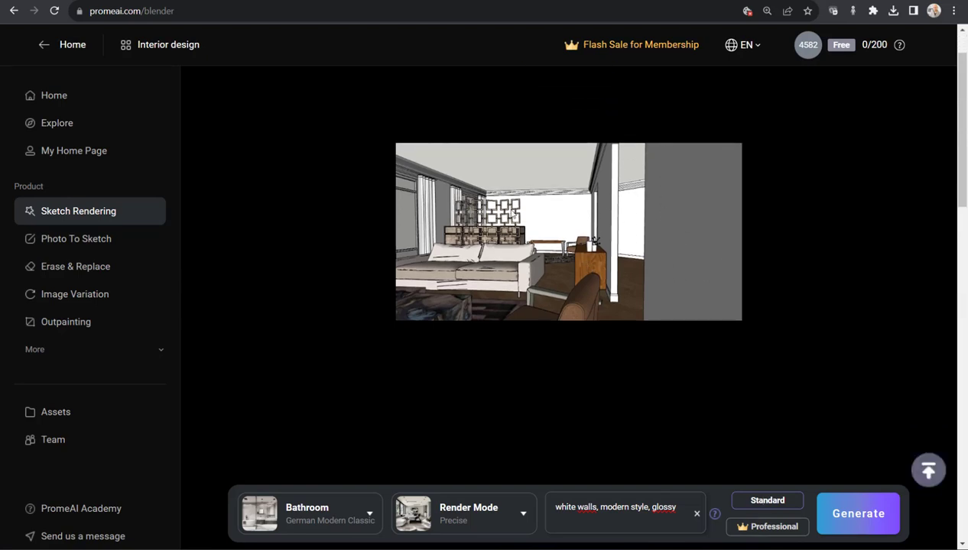
scroll(501, 230, up, 1)
scroll(514, 265, down, 14)
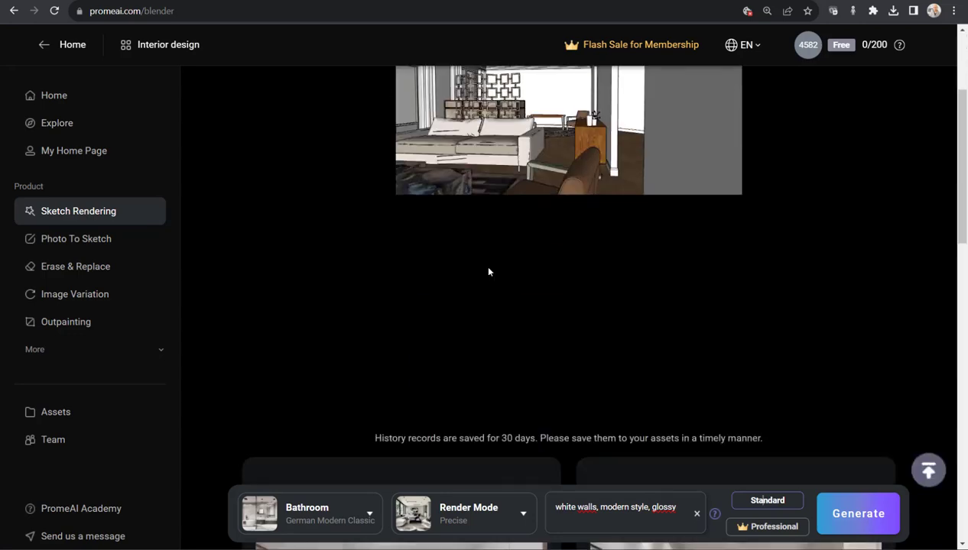
scroll(438, 284, up, 14)
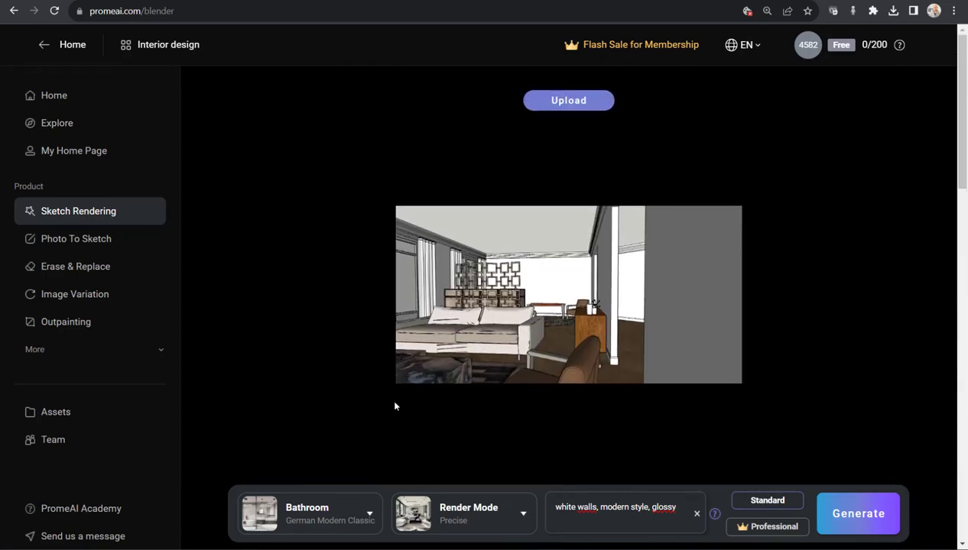
- Choose the Living room style Italian Contemporary, shorten the prompt to "white walls, modern style" and generate the renderings
click(337, 513)
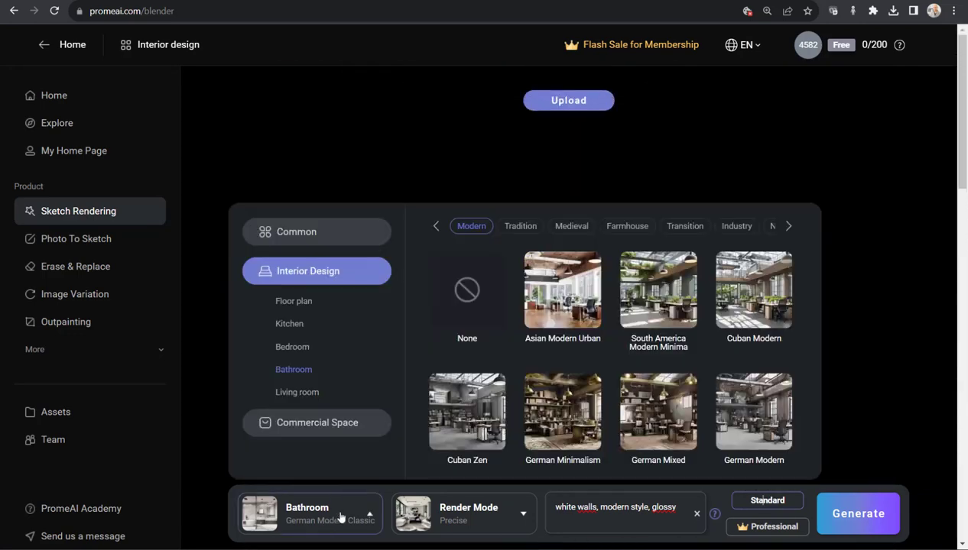
click(298, 310)
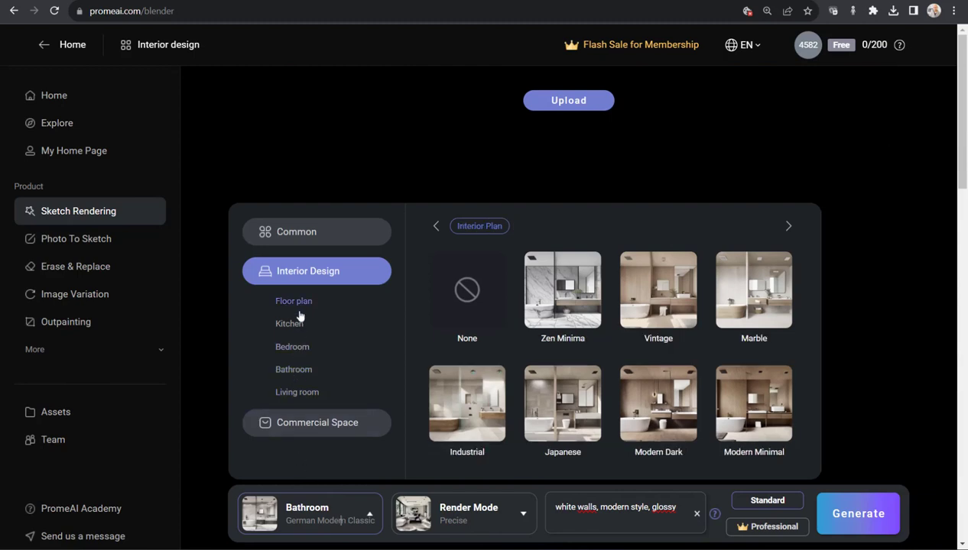
click(297, 393)
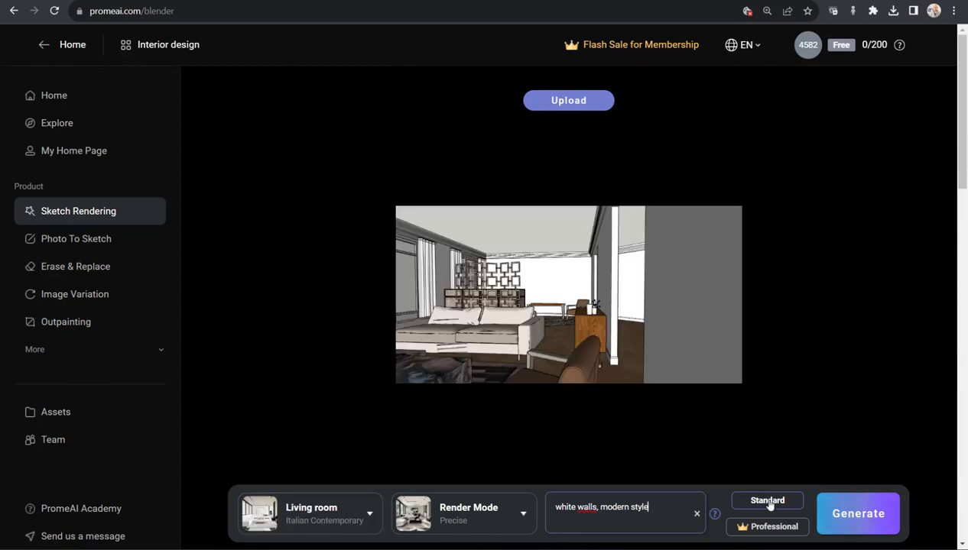
click(855, 516)
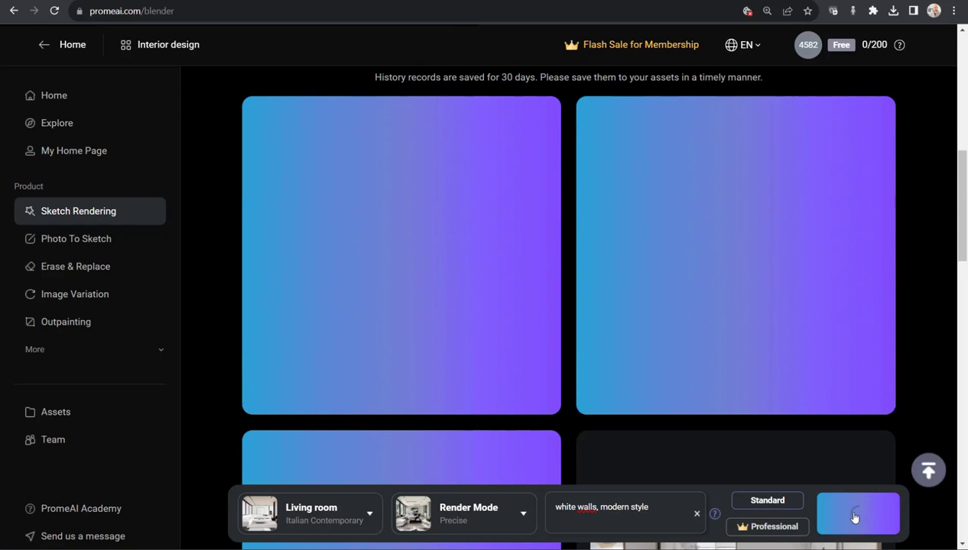
scroll(633, 413, down, 5)
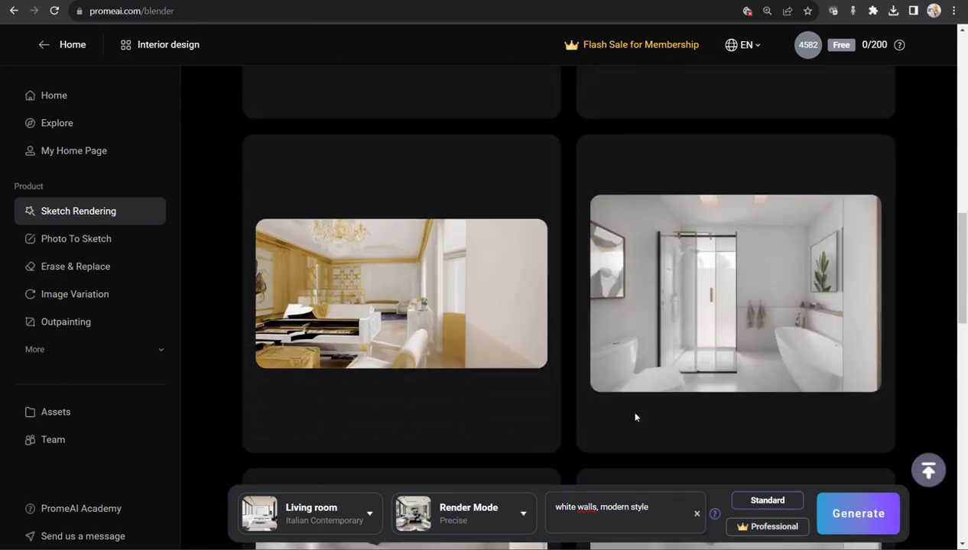
mouse_move(525, 412)
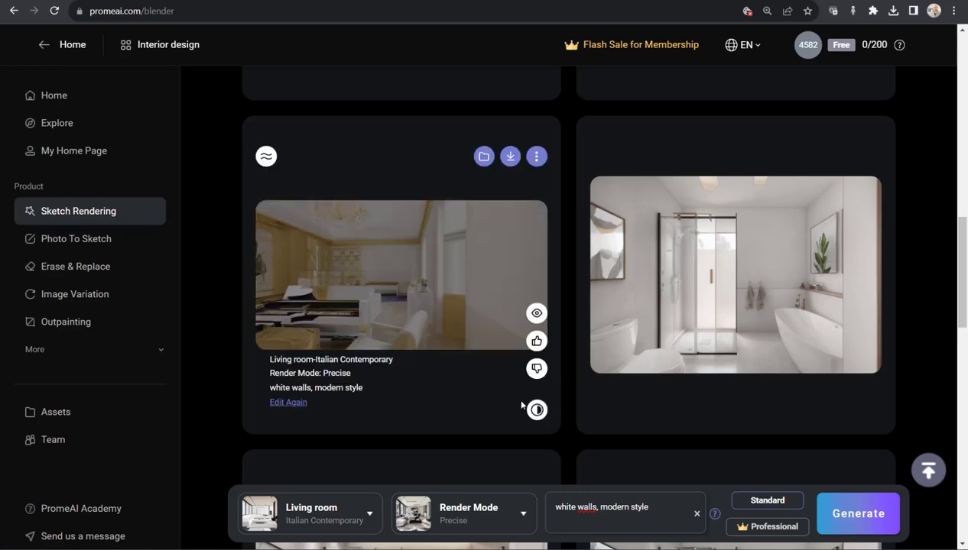
- Change the living room style to German Modern Luxury and generate new renderings of the same view
scroll(512, 345, up, 9)
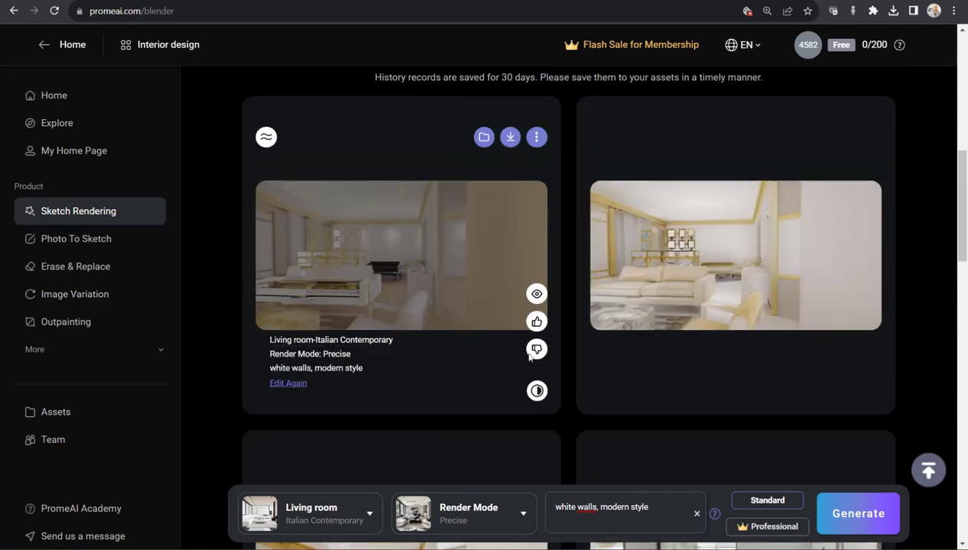
scroll(577, 329, up, 2)
scroll(569, 337, down, 2)
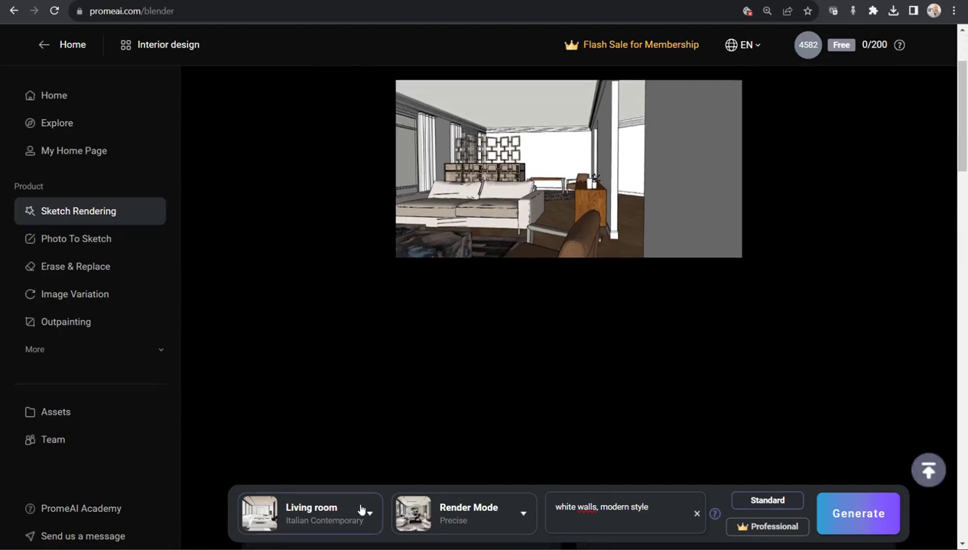
click(335, 507)
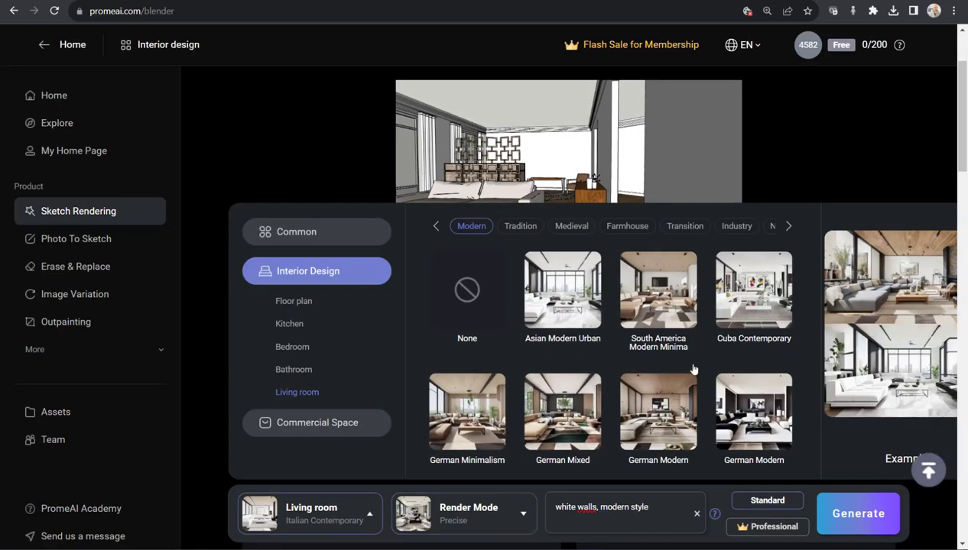
click(657, 416)
click(860, 525)
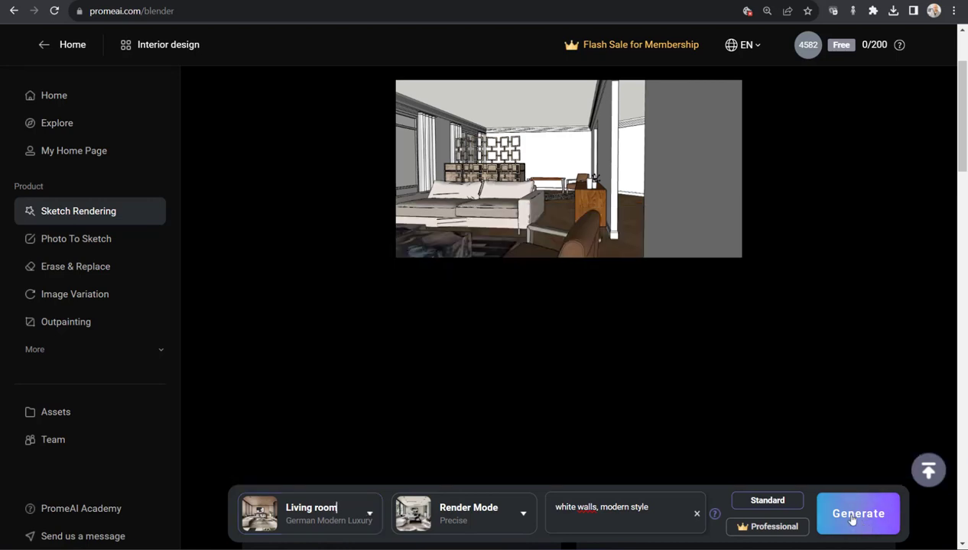
click(852, 518)
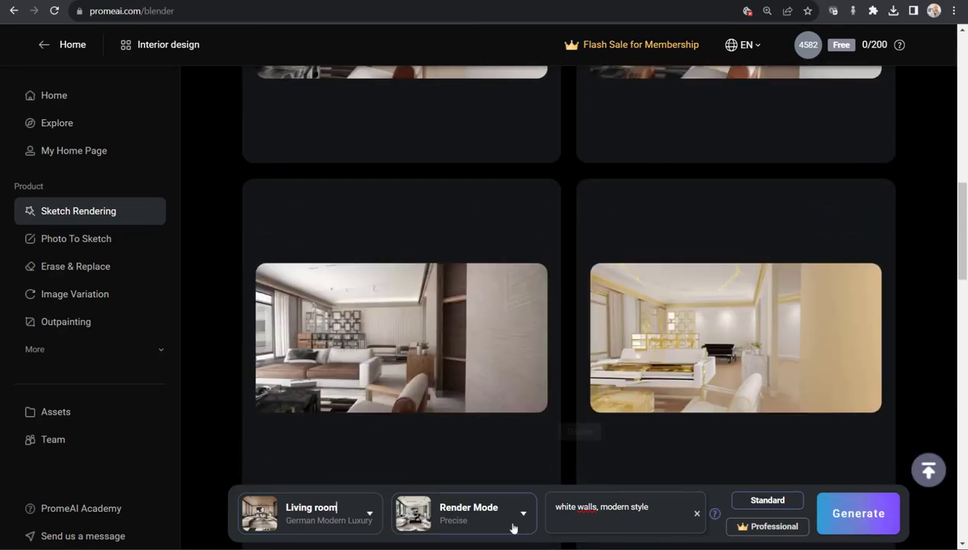
- Look at the available render modes and compare the German Modern Luxury renderings with the original living room view
click(495, 511)
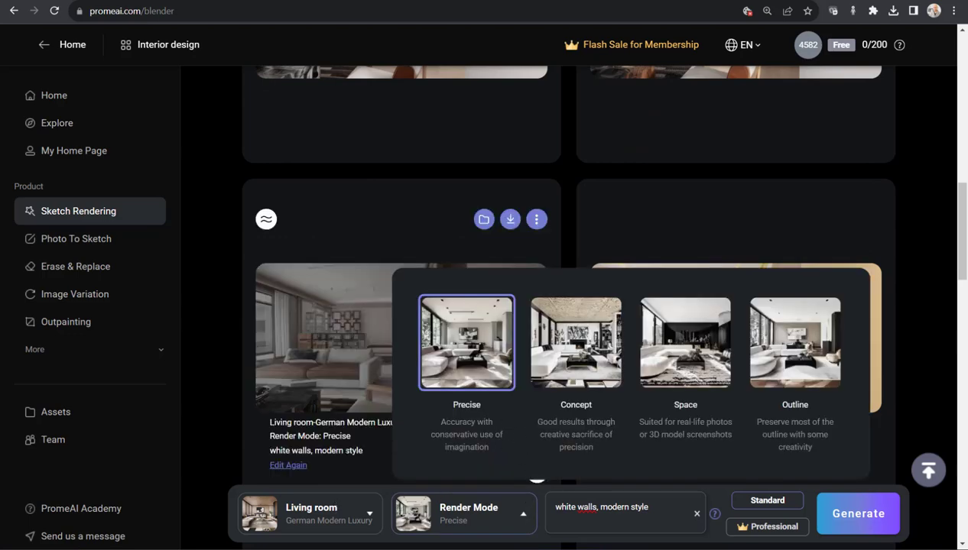
click(541, 475)
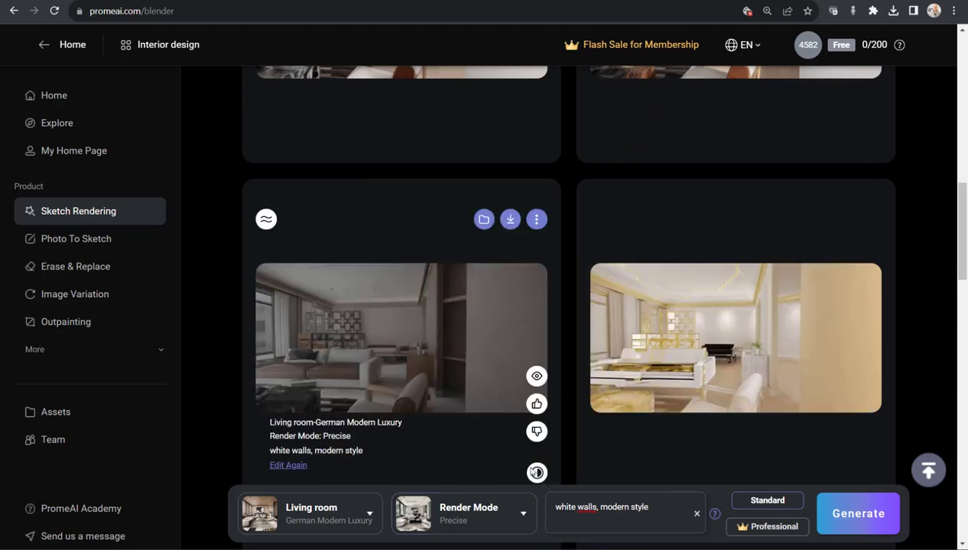
mouse_move(343, 324)
scroll(449, 382, up, 4)
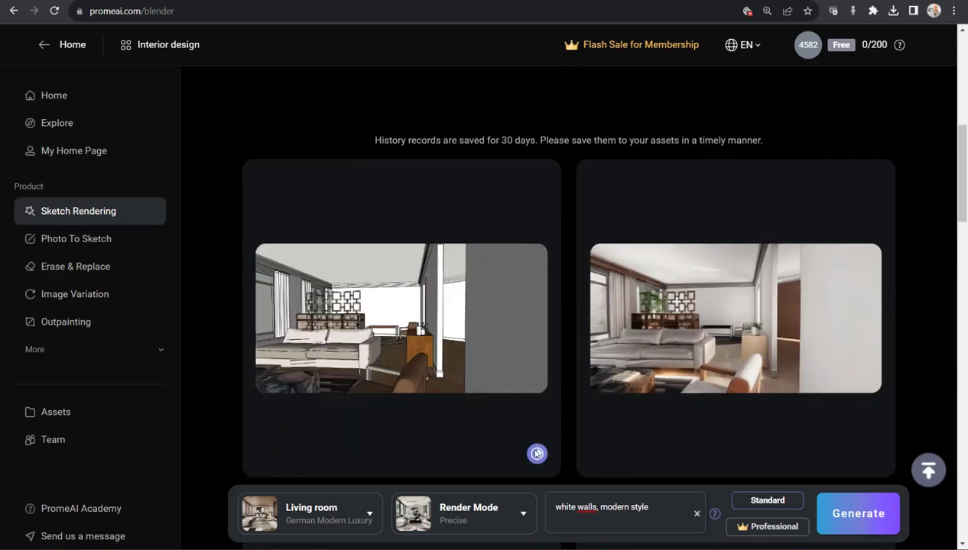
mouse_move(870, 454)
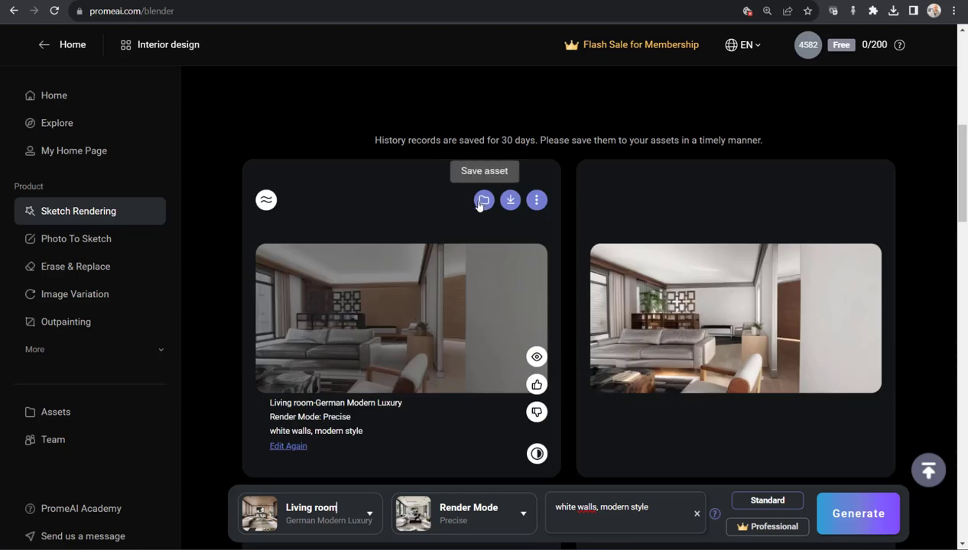
- Review the download sizes offered for the first rendering and the monthly prices of the membership plans
mouse_move(520, 206)
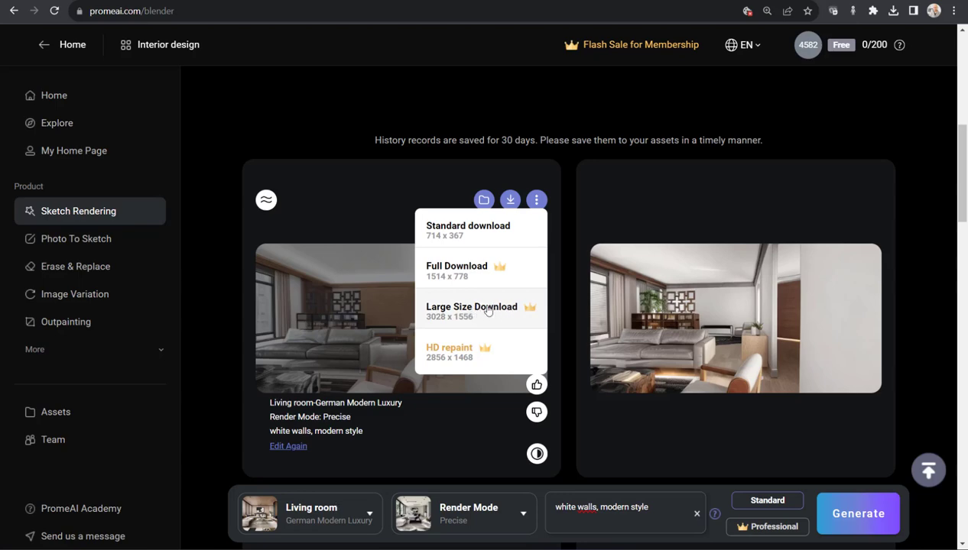
scroll(303, 106, up, 4)
scroll(216, 92, up, 2)
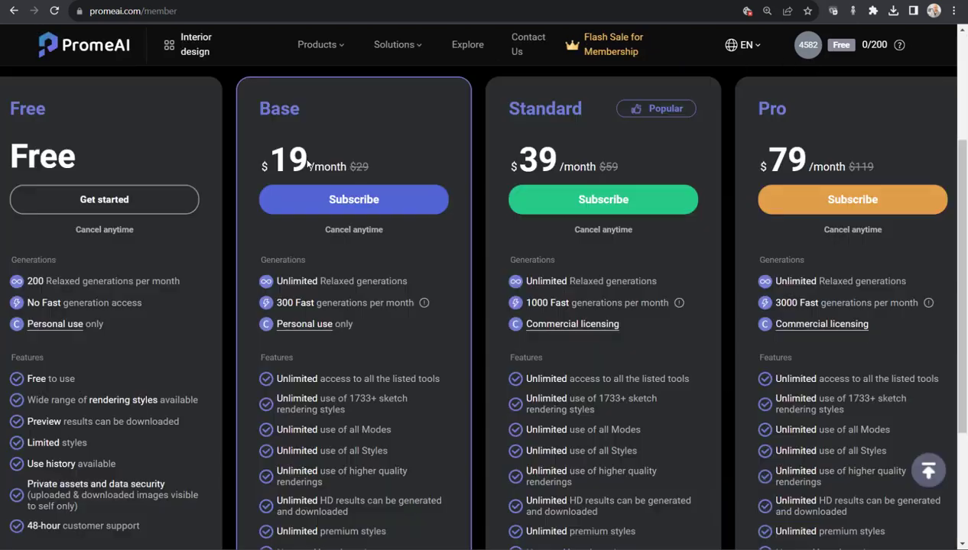
drag(308, 163, 274, 163)
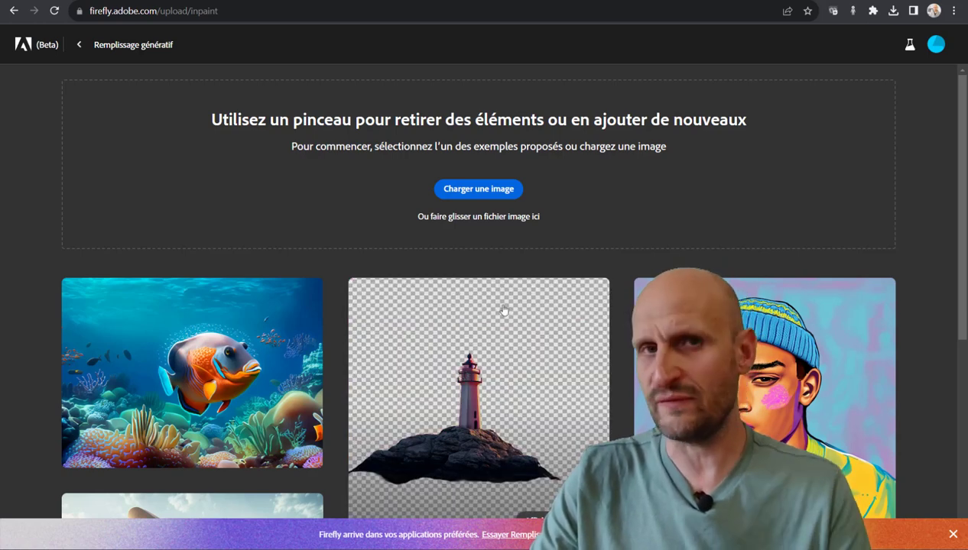
- In Adobe Firefly's generative fill, try the lighthouse sample, return to the start page and load DEF4.jpg from the FIREFLY folder
click(471, 372)
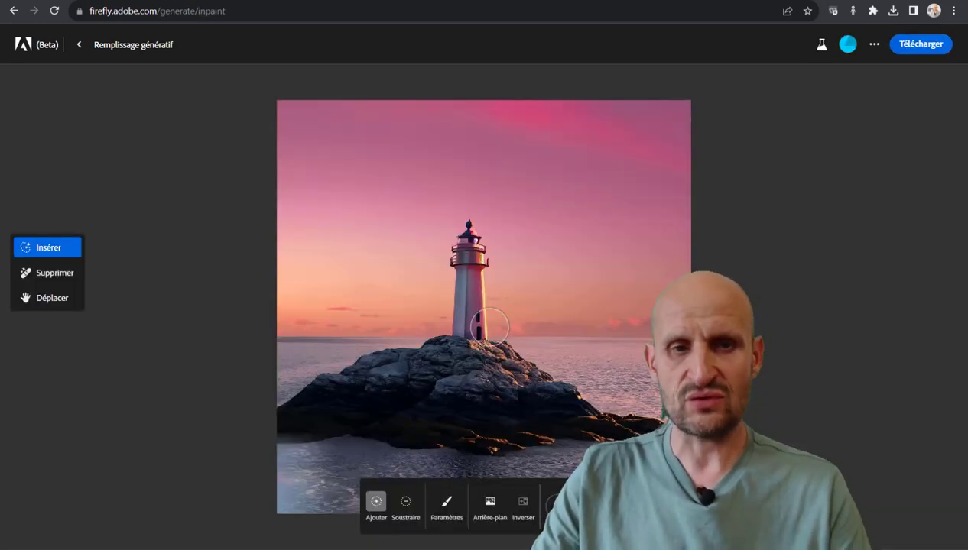
click(79, 44)
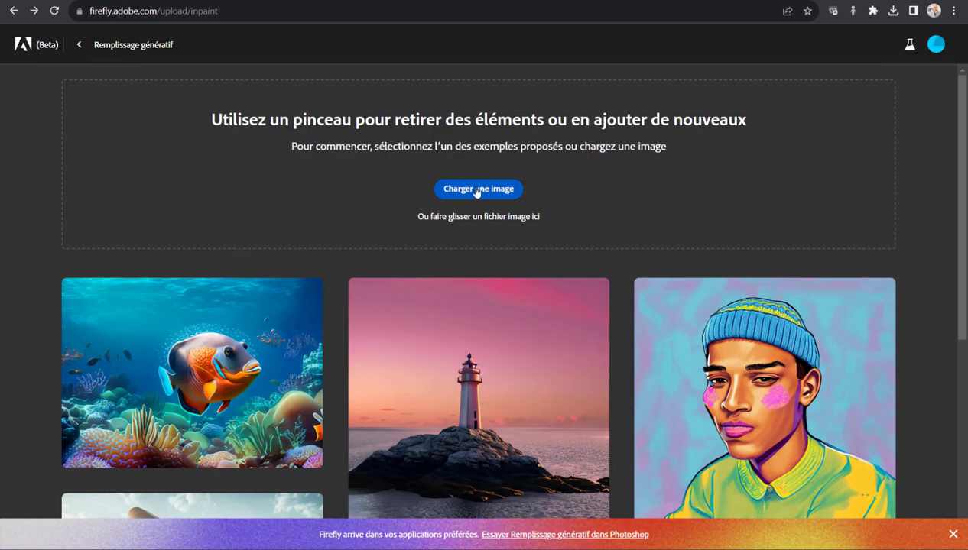
click(478, 191)
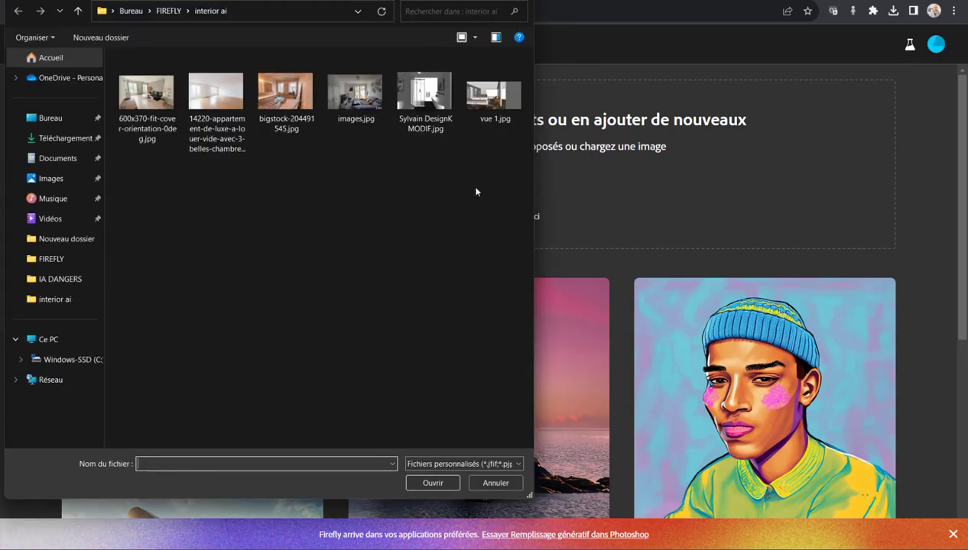
click(21, 10)
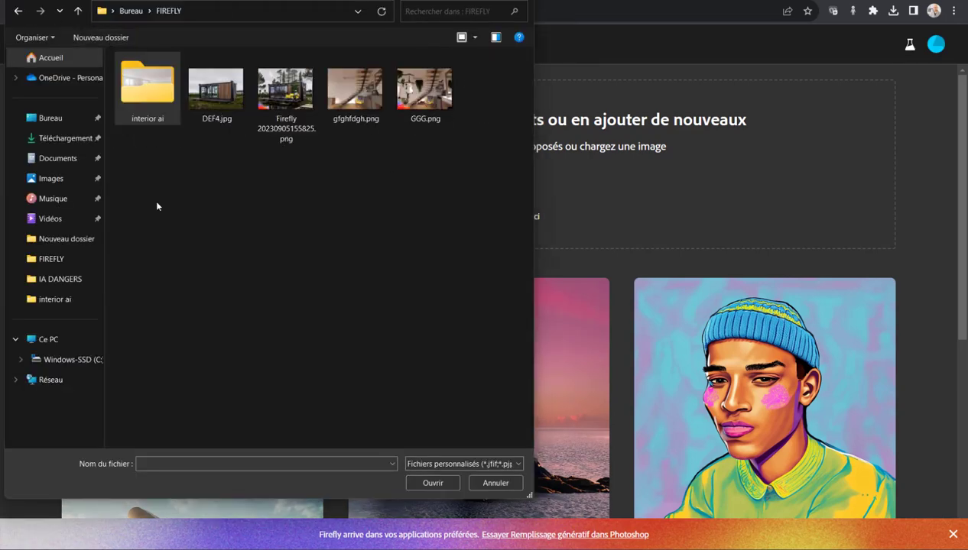
click(219, 98)
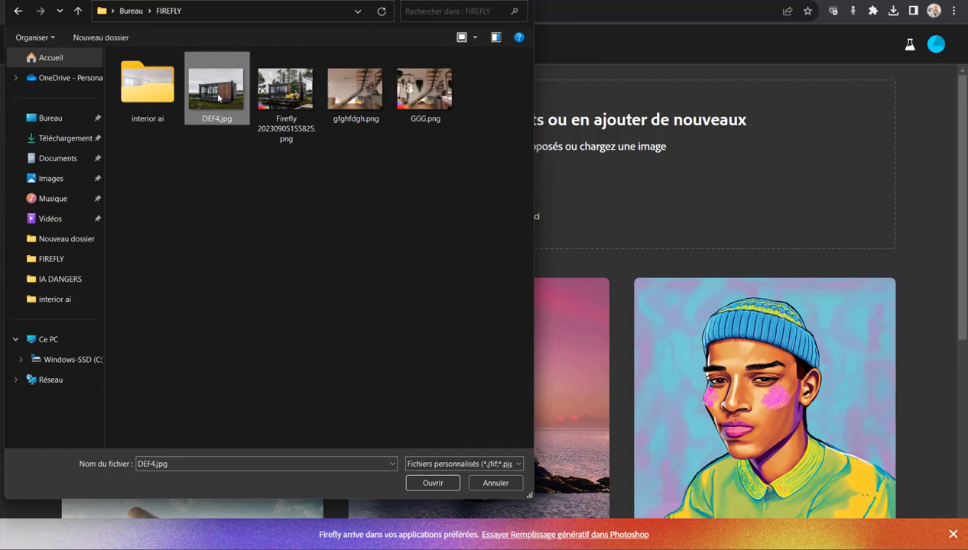
double_click(219, 97)
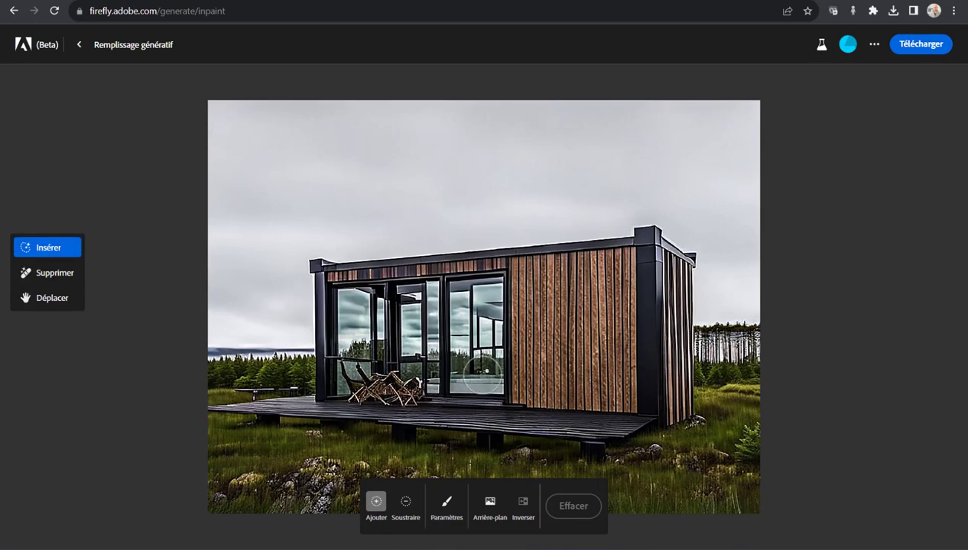
- Clear the trial mask over the cabin, mask the picture's right edge, generate a "pine tree" there and keep the third variation
mouse_move(632, 168)
mouse_down()
mouse_move(624, 201)
mouse_move(575, 227)
mouse_move(604, 334)
mouse_up()
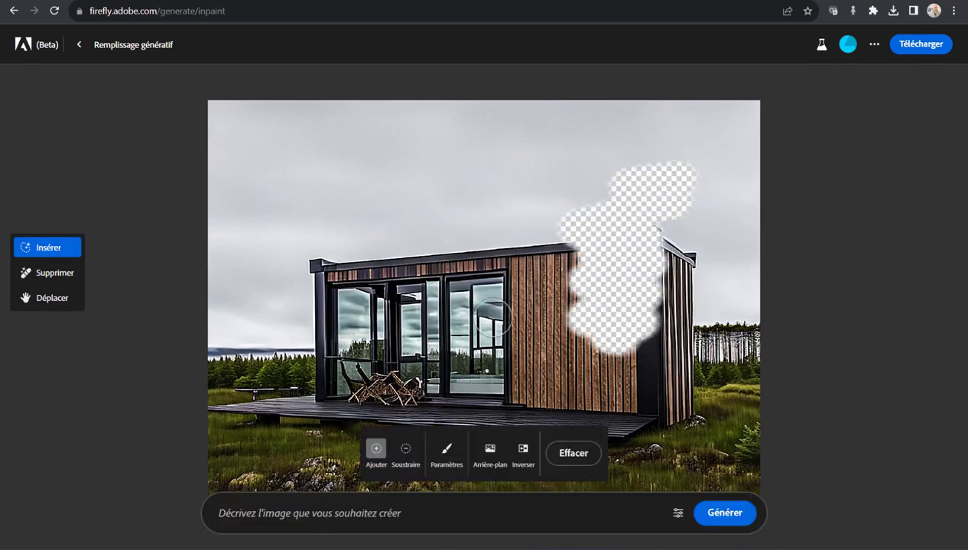
click(574, 453)
mouse_move(751, 135)
mouse_down()
mouse_move(715, 195)
mouse_move(718, 233)
mouse_move(669, 168)
mouse_move(737, 177)
mouse_move(750, 242)
mouse_move(745, 475)
mouse_move(754, 510)
mouse_up()
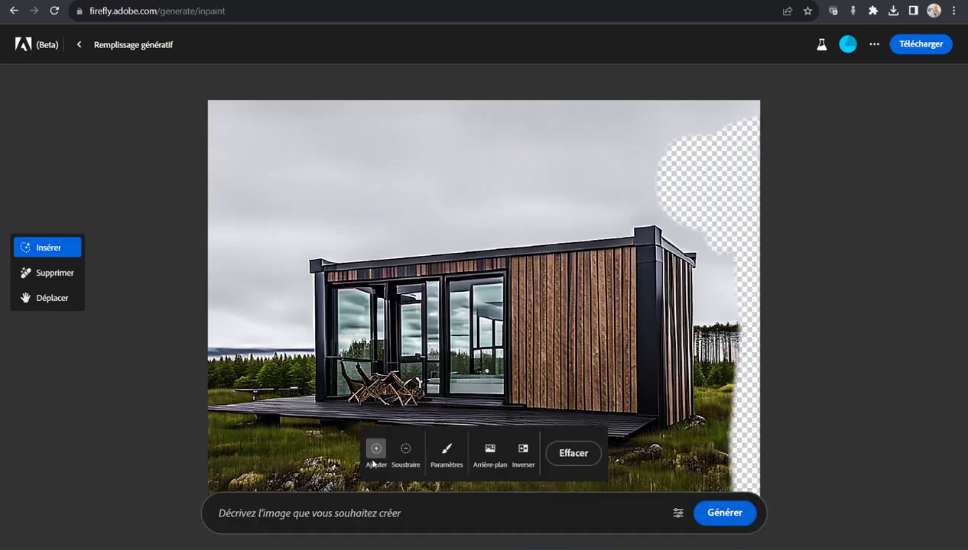
click(289, 499)
text(P)
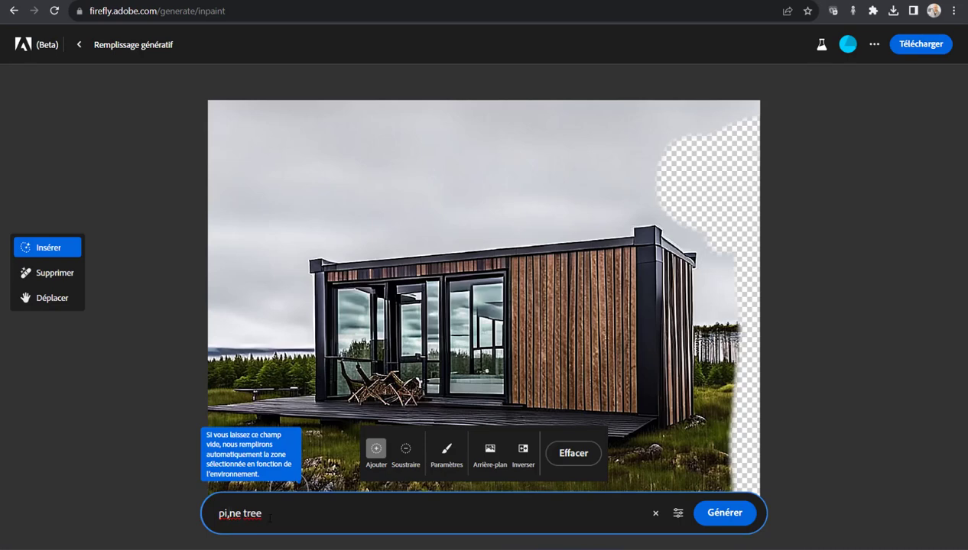
text(ine tree)
key(Return)
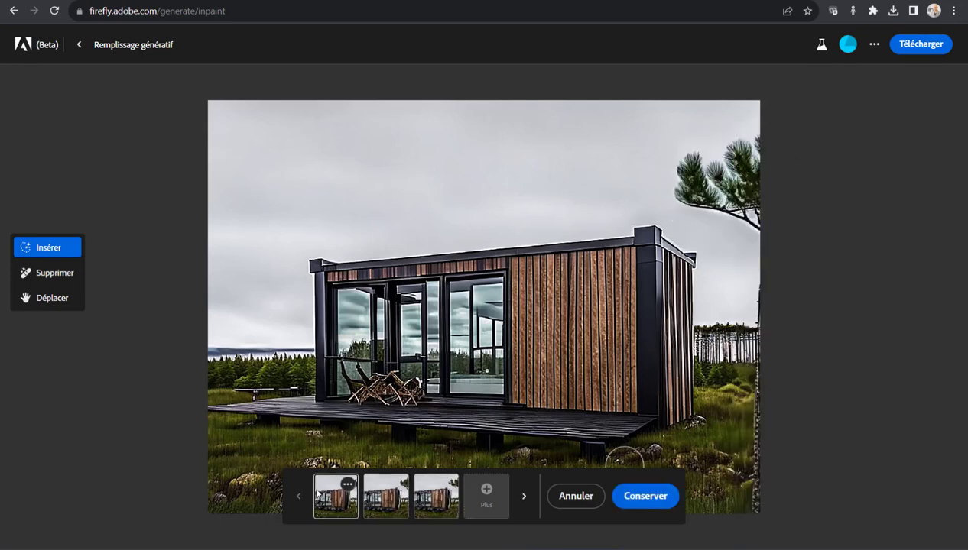
click(433, 500)
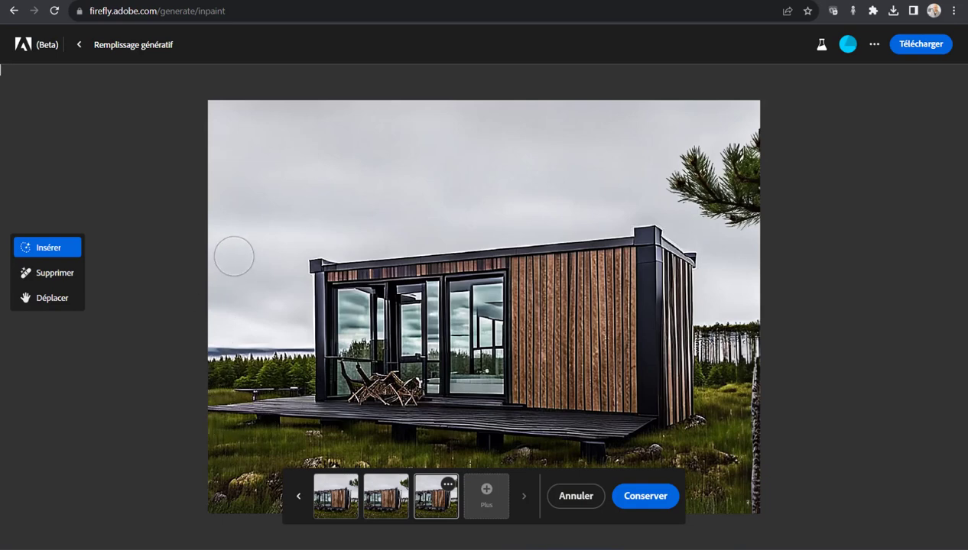
click(647, 502)
- Mask the picture's left edge beside the cabin, generate a "pine tree" there, compare the variations and keep the second one
mouse_move(197, 114)
mouse_down()
mouse_move(292, 227)
mouse_move(256, 255)
mouse_move(220, 216)
mouse_move(237, 156)
mouse_move(298, 175)
mouse_move(275, 243)
mouse_move(216, 340)
mouse_move(197, 407)
mouse_move(198, 545)
mouse_up()
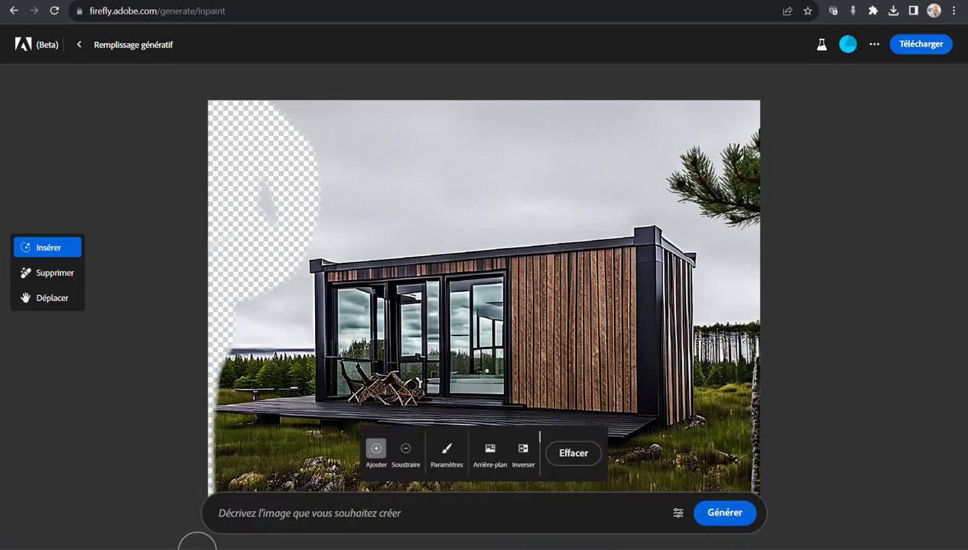
click(427, 513)
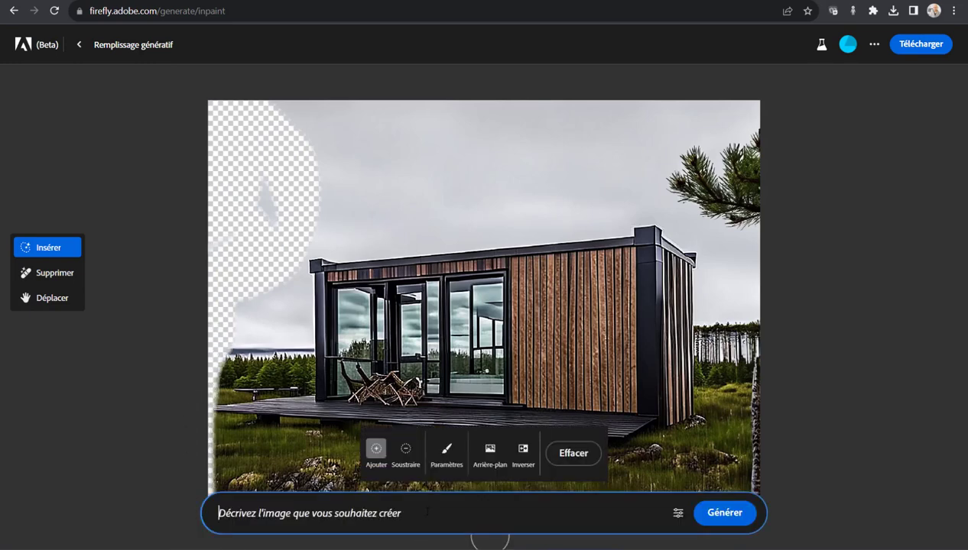
text(pin)
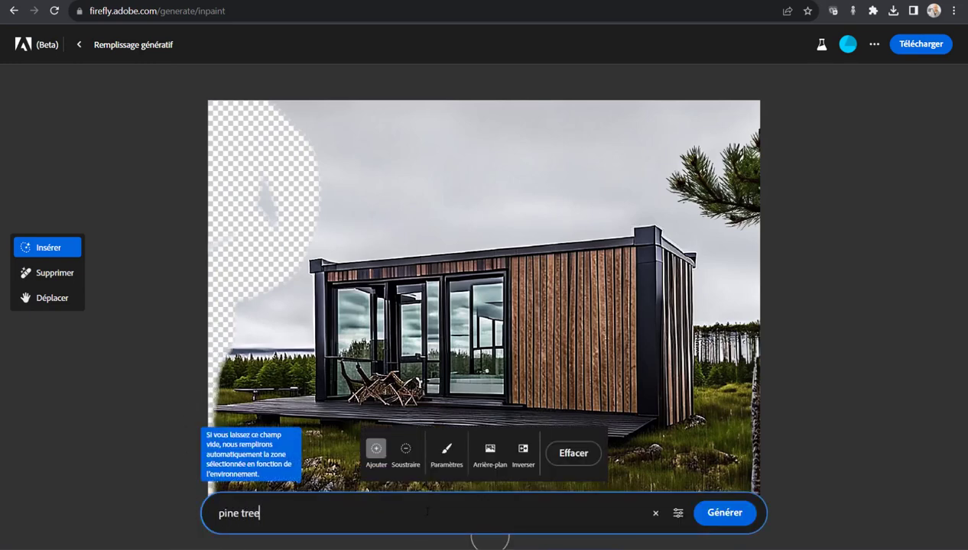
text(e tree)
key(Return)
click(396, 504)
click(436, 496)
click(386, 495)
click(344, 497)
click(389, 497)
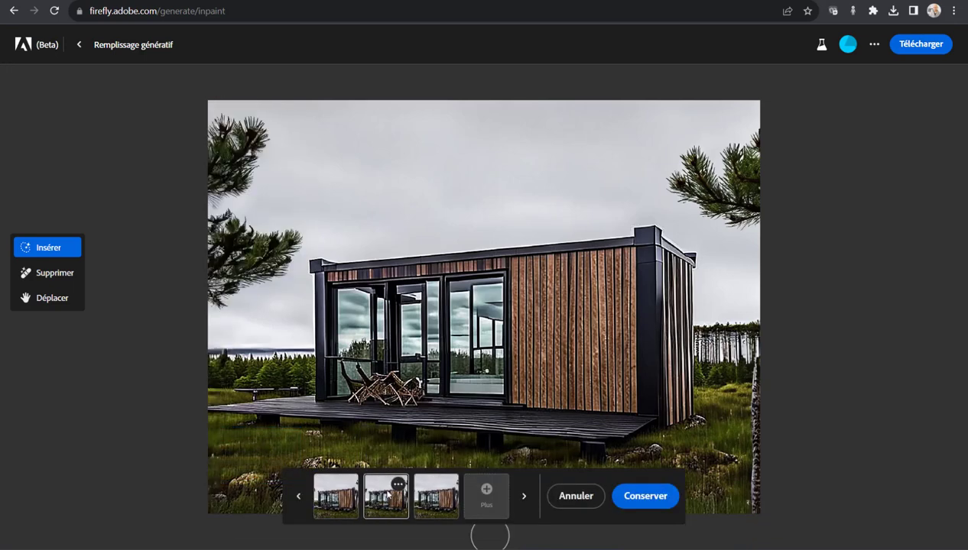
click(656, 503)
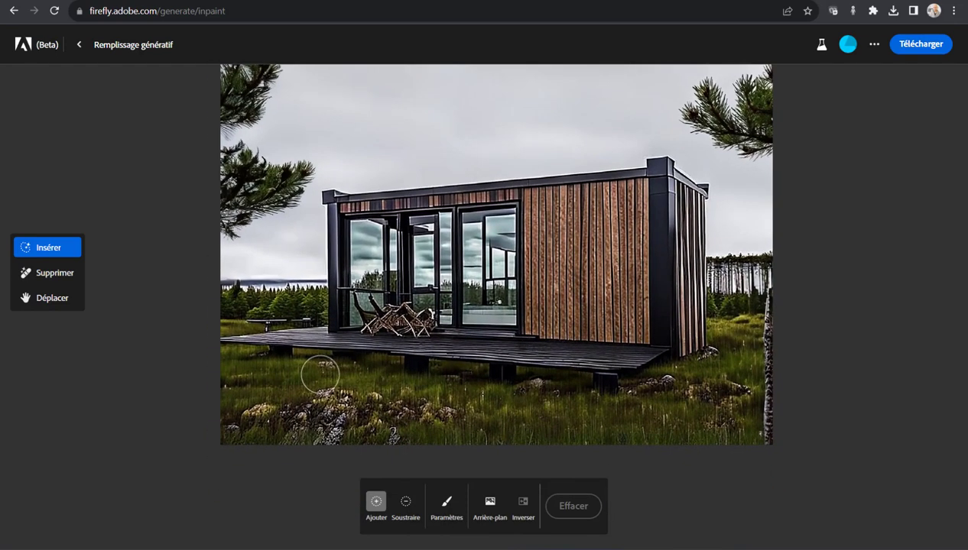
- Mask the grass in front of the deck, generate "a lake" there, compare the variations and keep the third one
mouse_move(300, 374)
mouse_down()
mouse_move(673, 412)
mouse_move(746, 432)
mouse_move(497, 417)
mouse_move(302, 390)
mouse_move(280, 432)
mouse_move(479, 450)
mouse_move(304, 394)
mouse_move(341, 419)
mouse_move(464, 428)
mouse_up()
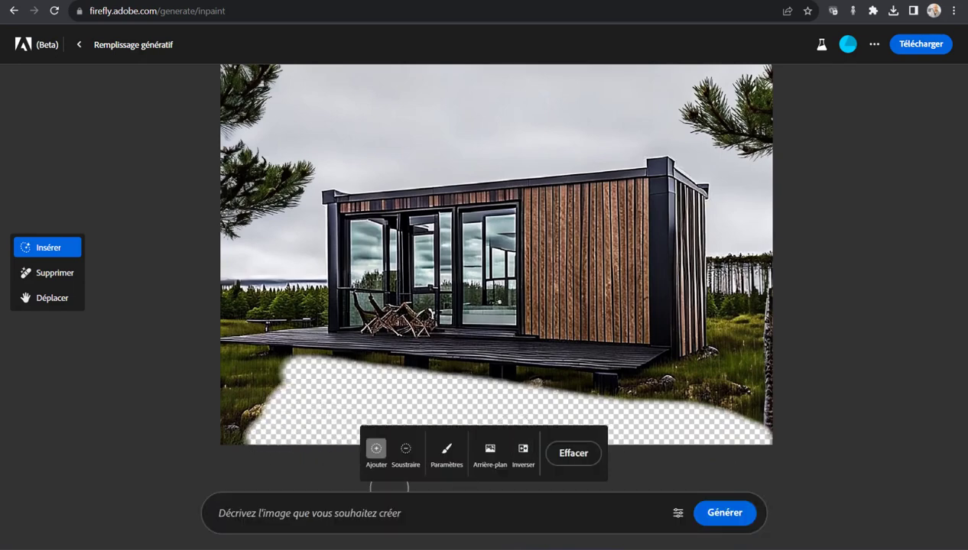
text(a lake)
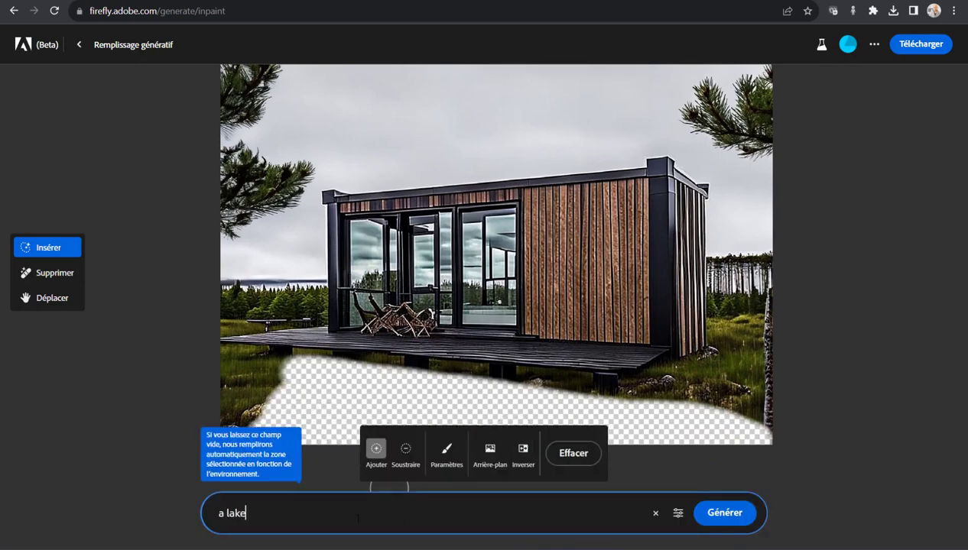
key(Return)
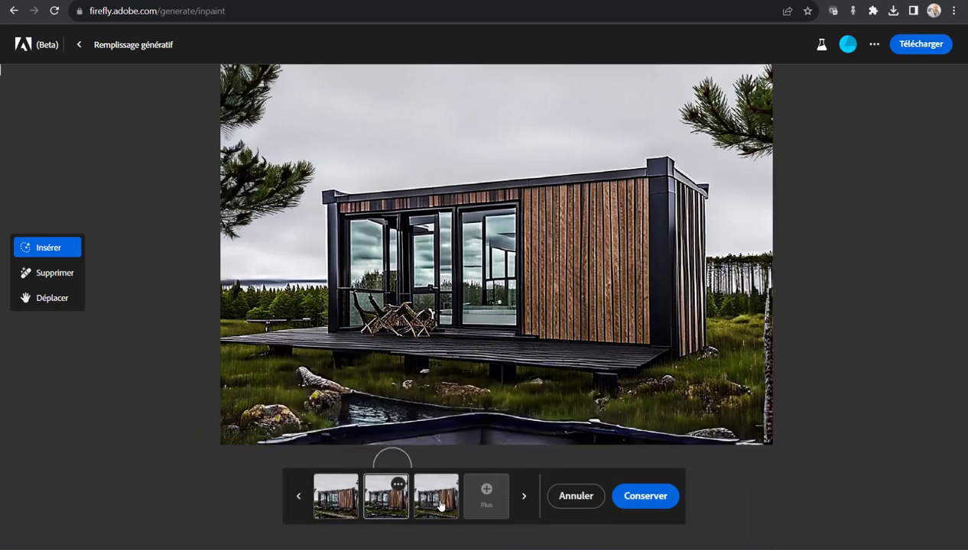
click(439, 506)
click(368, 501)
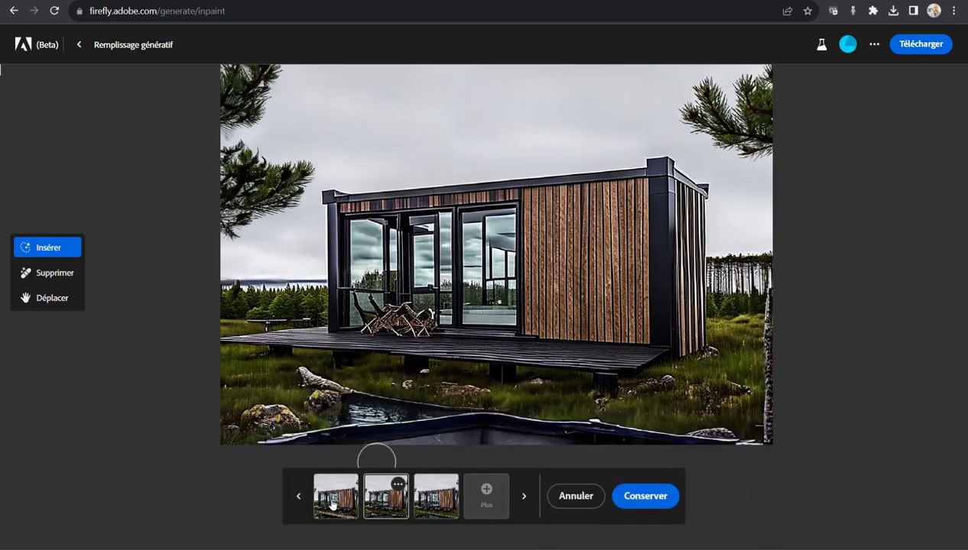
click(329, 501)
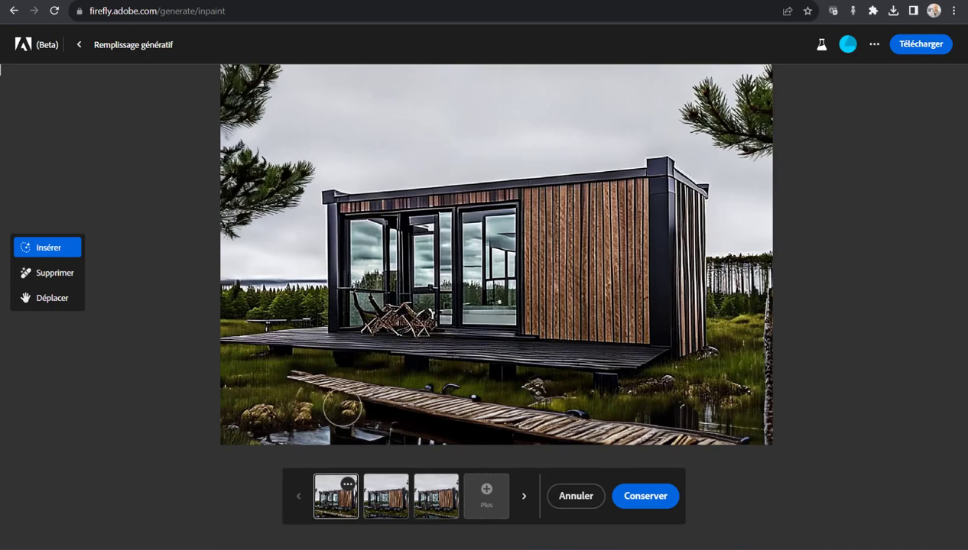
click(386, 501)
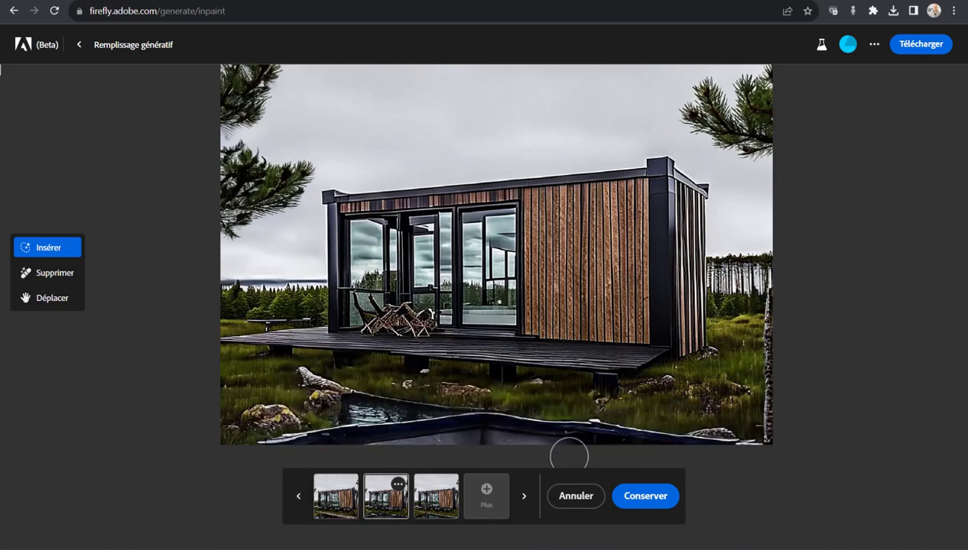
click(434, 501)
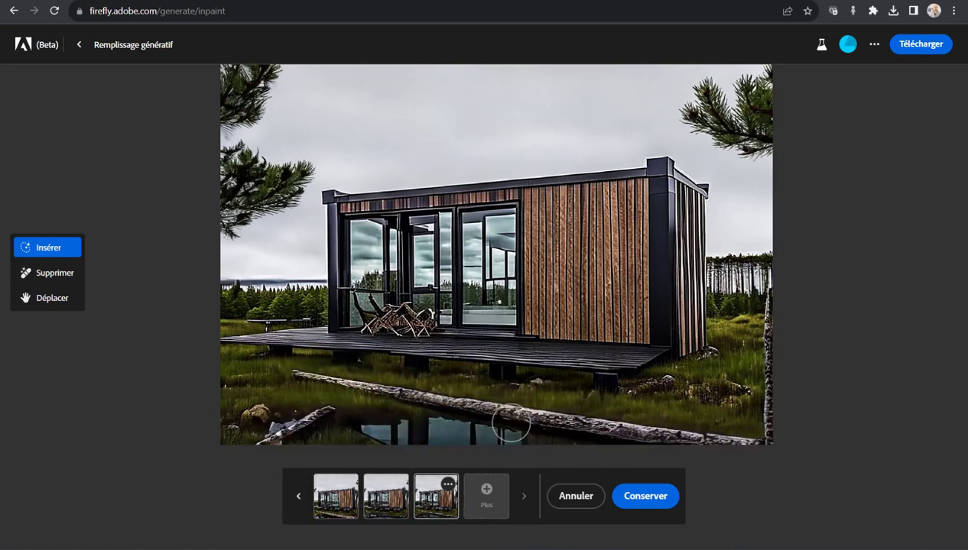
click(644, 498)
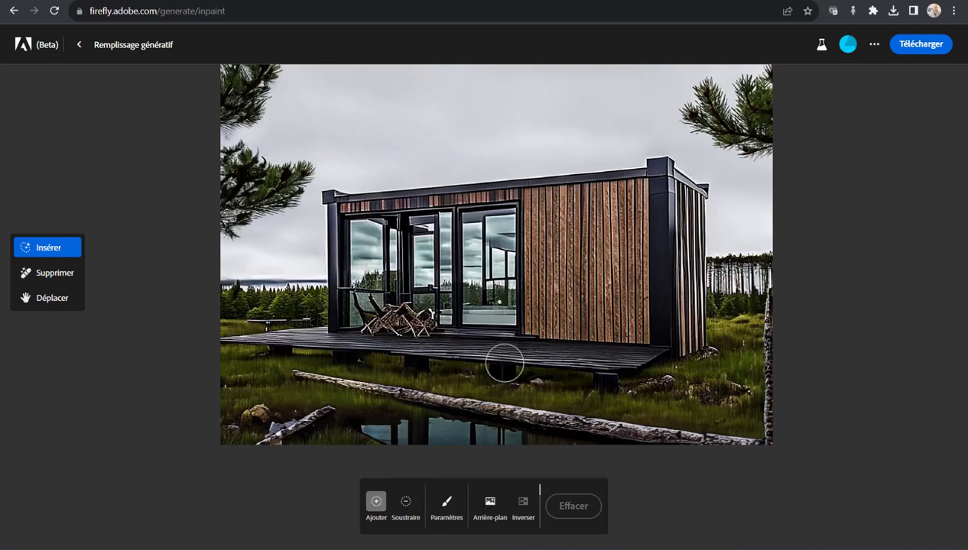
- Switch to the interior ai folder's saved pictures and compare the original cabin image with its Firefly-edited version
mouse_move(461, 546)
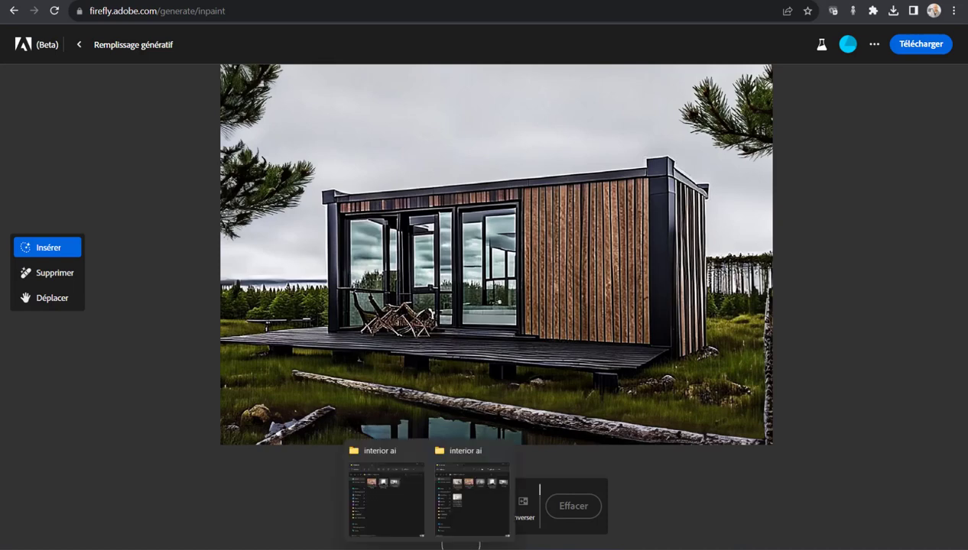
click(472, 497)
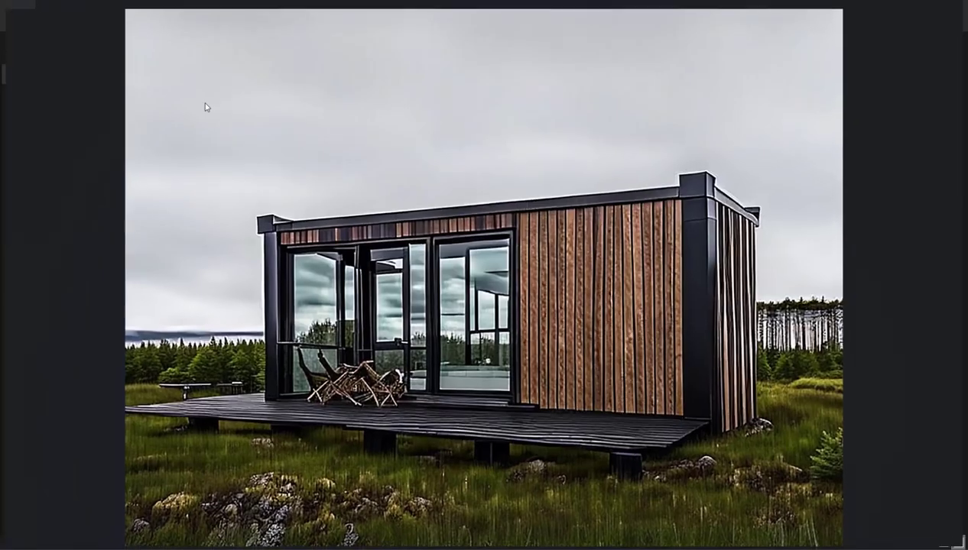
key(Right)
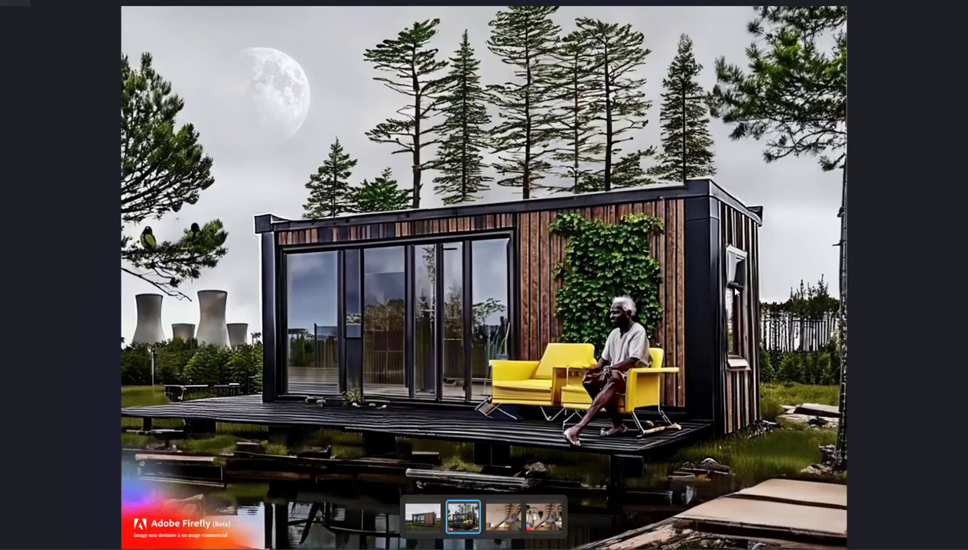
- Compare the original staircase interior with its Firefly-edited version, alternating repeatedly between the two pictures
key(Right)
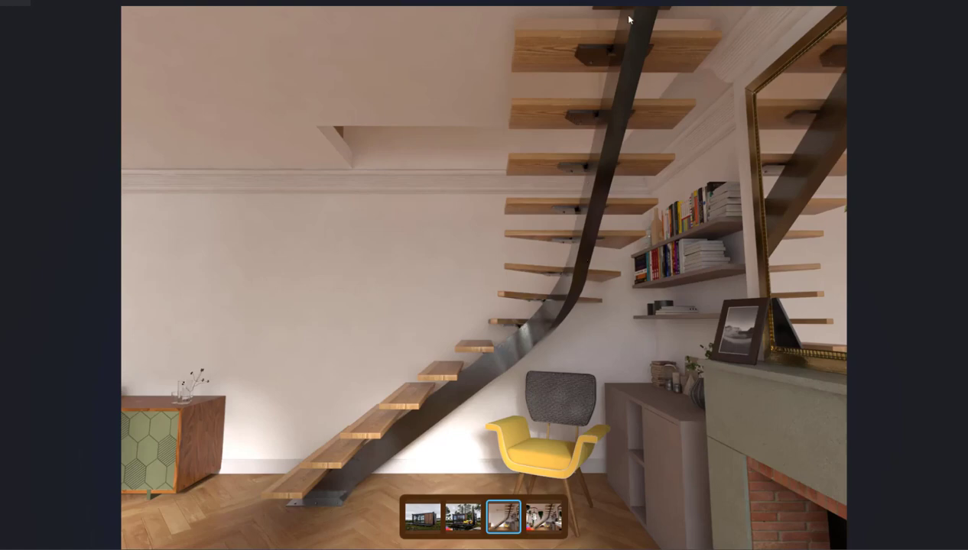
key(Right)
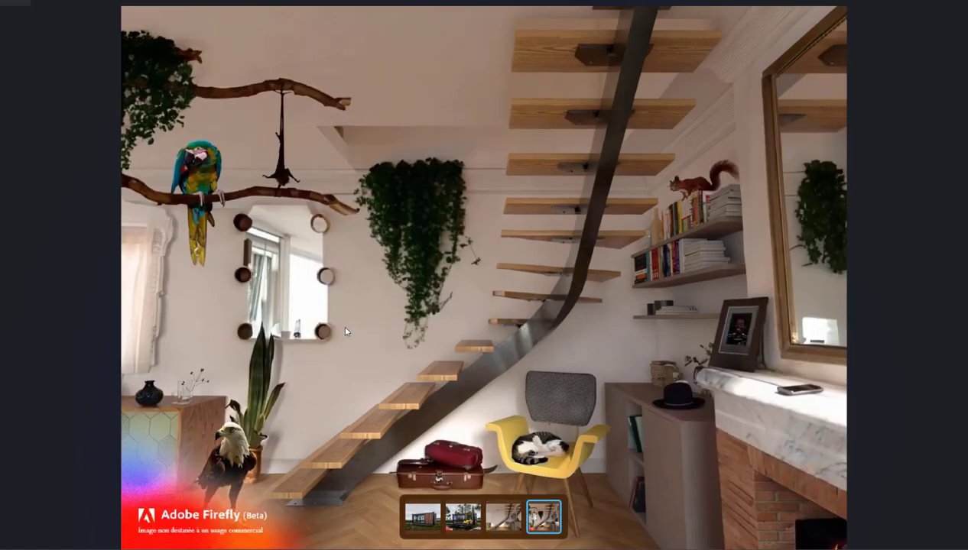
key(Left)
key(Right)
key(Left)
key(Right)
key(Left)
key(Right)
key(Left)
key(Right)
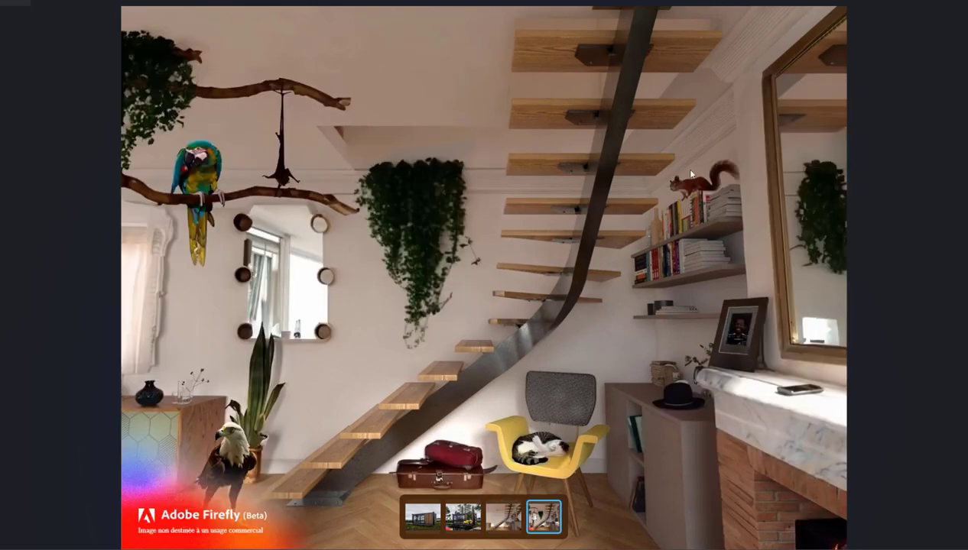